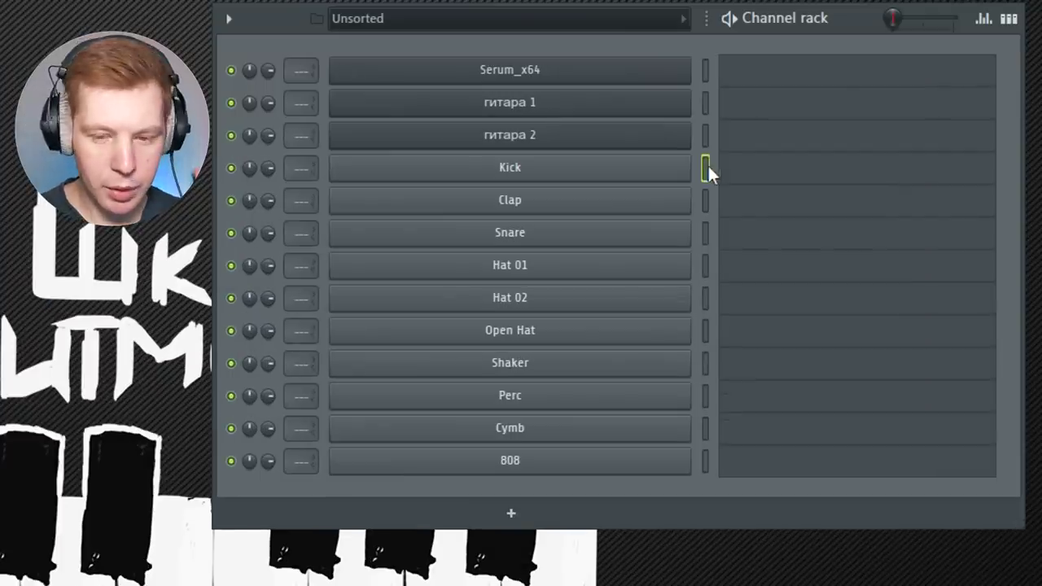
click(705, 199)
click(705, 234)
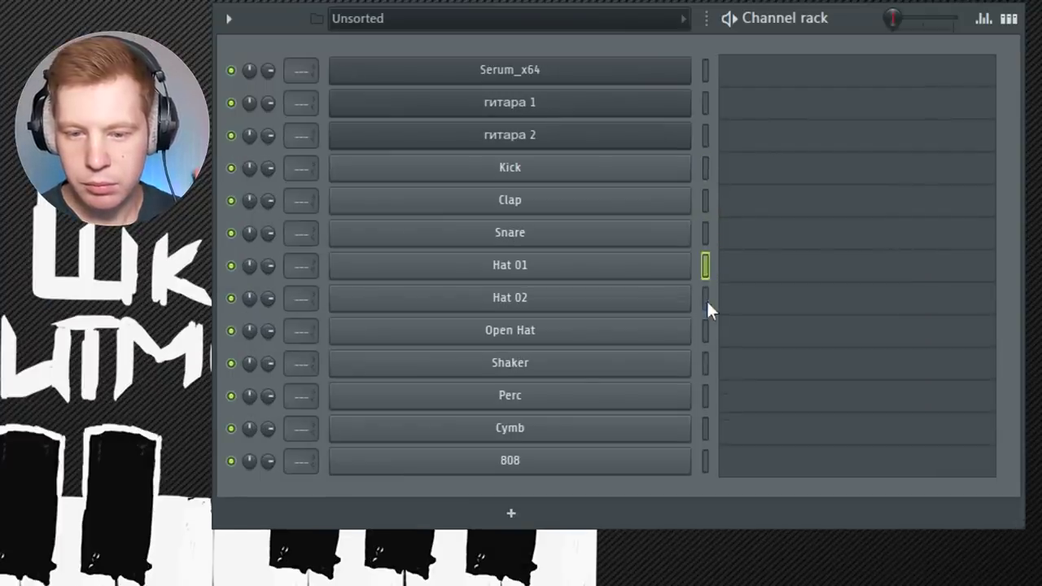
click(705, 427)
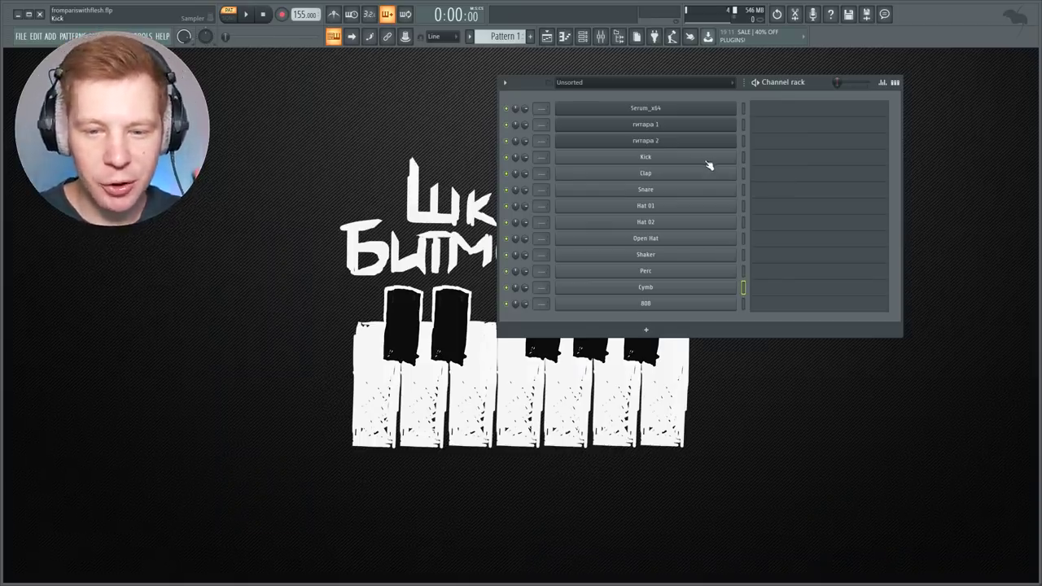
Open the Clap channel's piano roll and place a C5 note on beat 3 of each of bars 1 to 4.
right_click(709, 179)
click(737, 172)
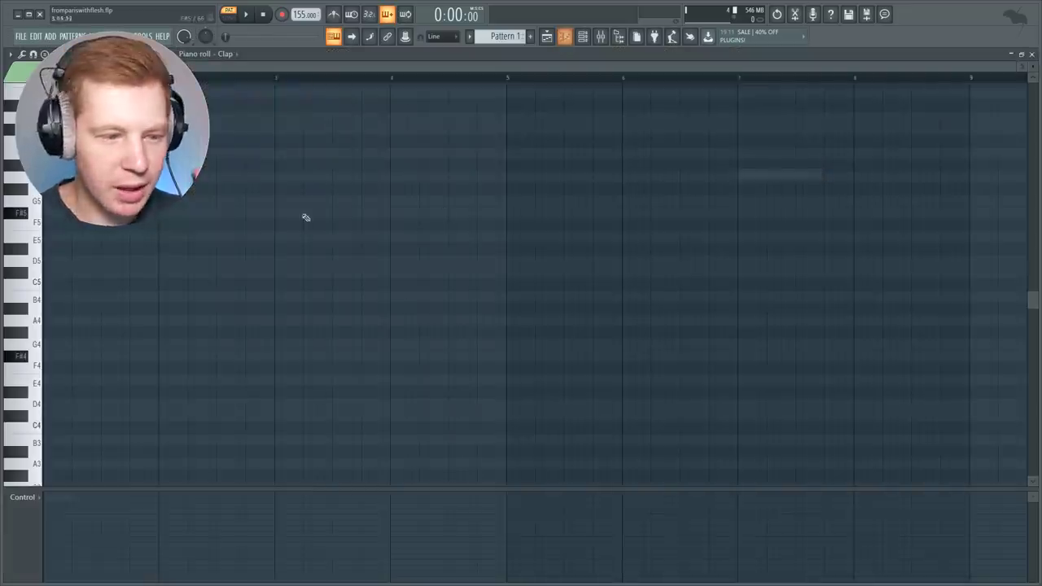
click(105, 284)
click(224, 286)
click(339, 285)
click(455, 286)
Duplicate the four Clap notes into bars 5 to 8.
drag(107, 285, 569, 285)
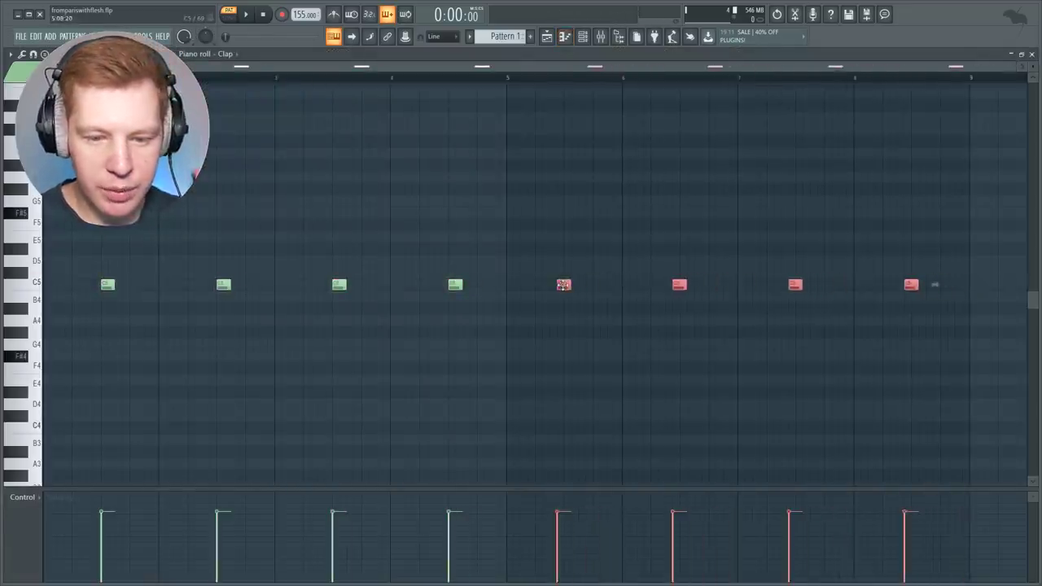
scroll(608, 353, up, 6)
scroll(602, 362, down, 3)
scroll(596, 366, up, 3)
scroll(591, 360, down, 6)
scroll(589, 357, down, 3)
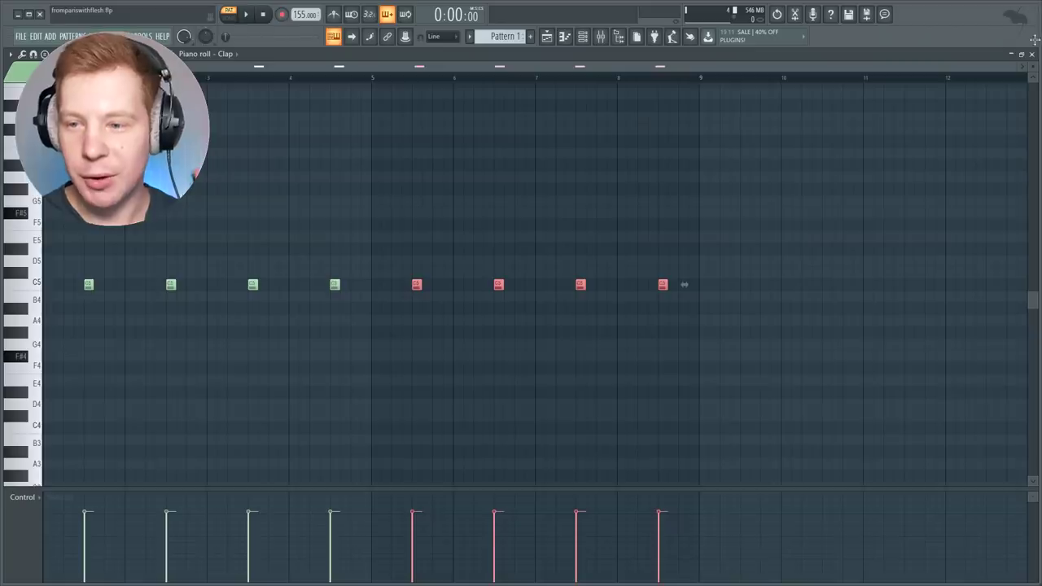
Return to the channel rack and paste the Clap pattern into the Snare channel.
click(1032, 54)
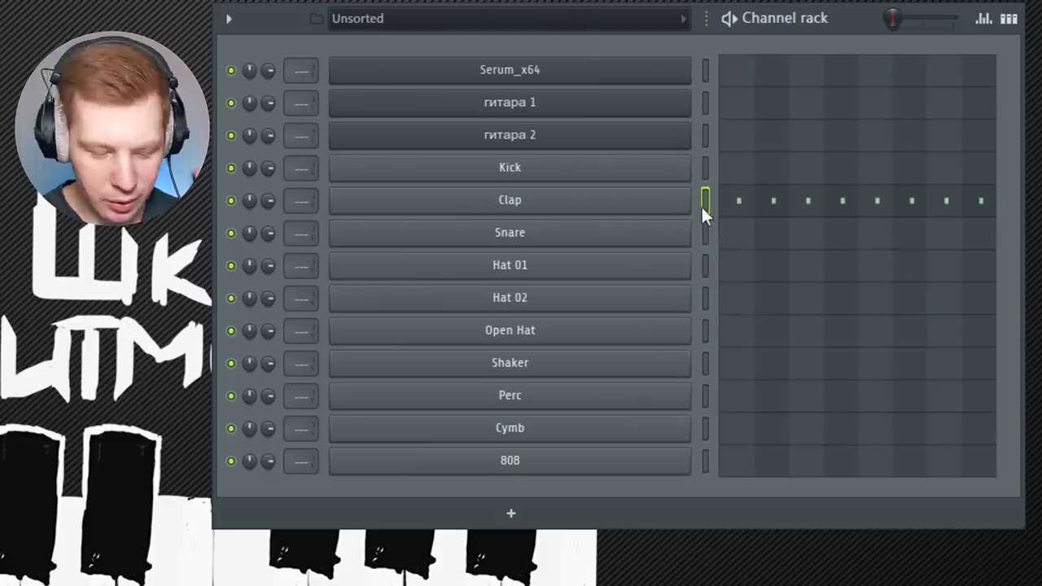
click(704, 234)
key(ctrl+v)
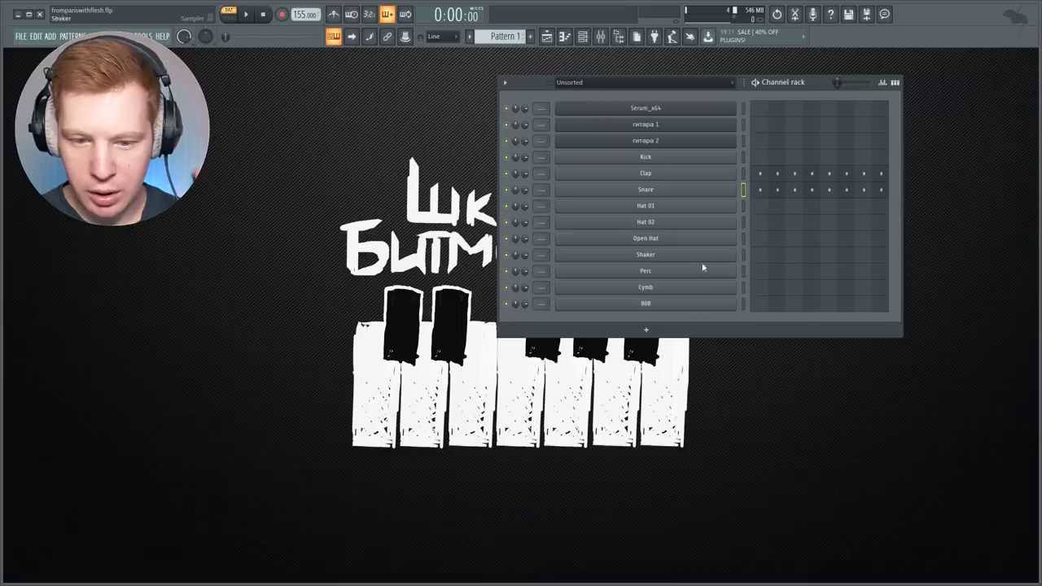
Add a single A4 note at the very start of bar 1 on the Cymb channel.
right_click(732, 287)
click(773, 289)
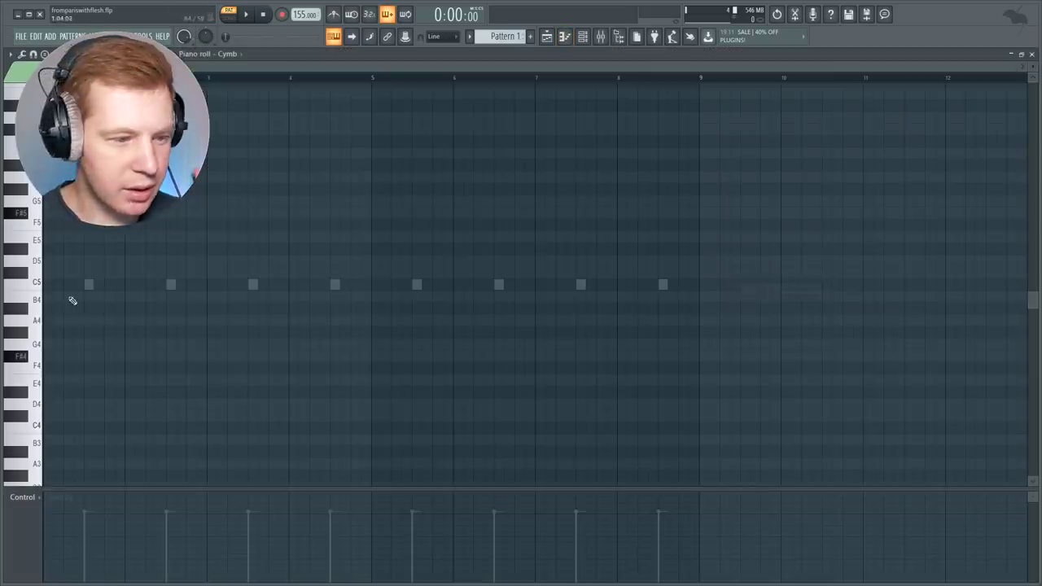
click(49, 321)
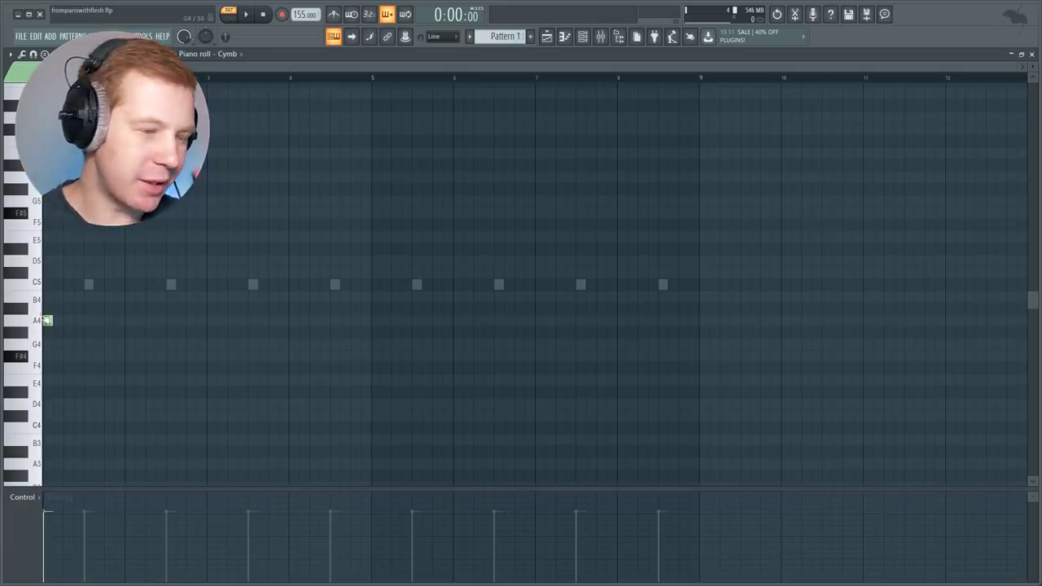
click(1031, 53)
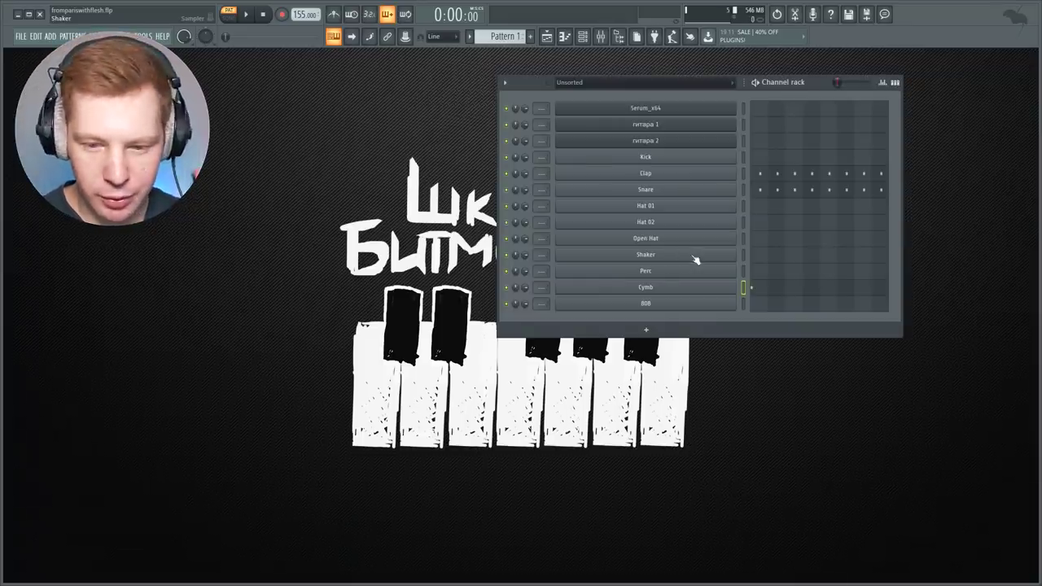
Place two C5 Perc notes, one at the end of bar 1 and one early in bar 2, and repeat the pair every two bars.
right_click(733, 270)
click(761, 272)
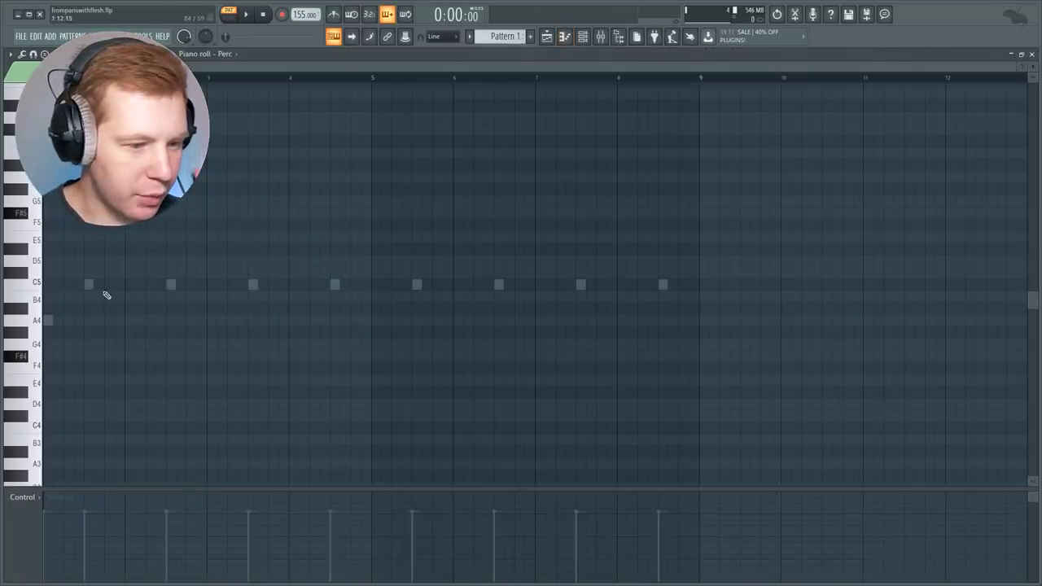
click(107, 287)
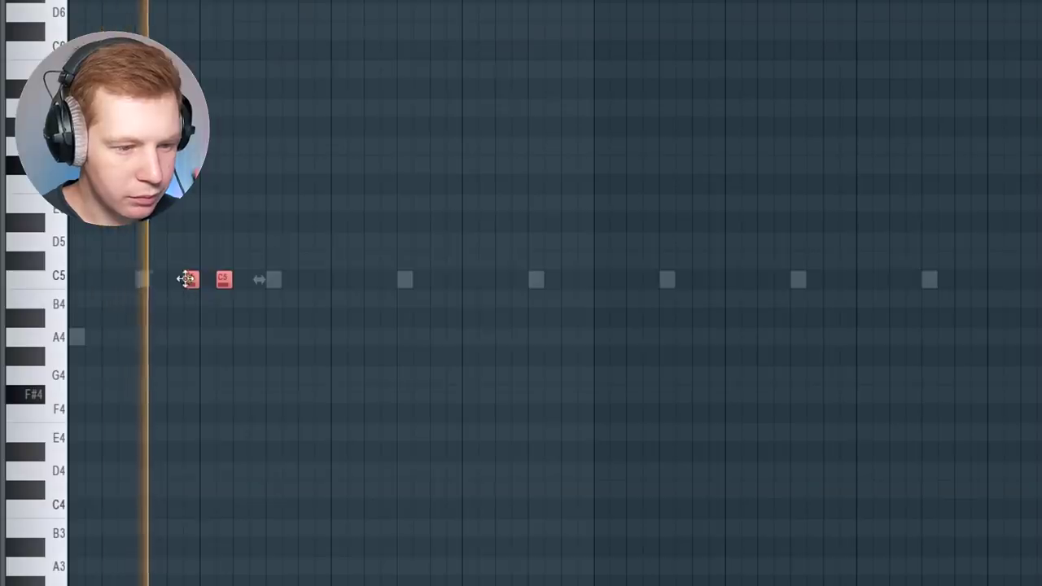
drag(190, 280, 457, 295)
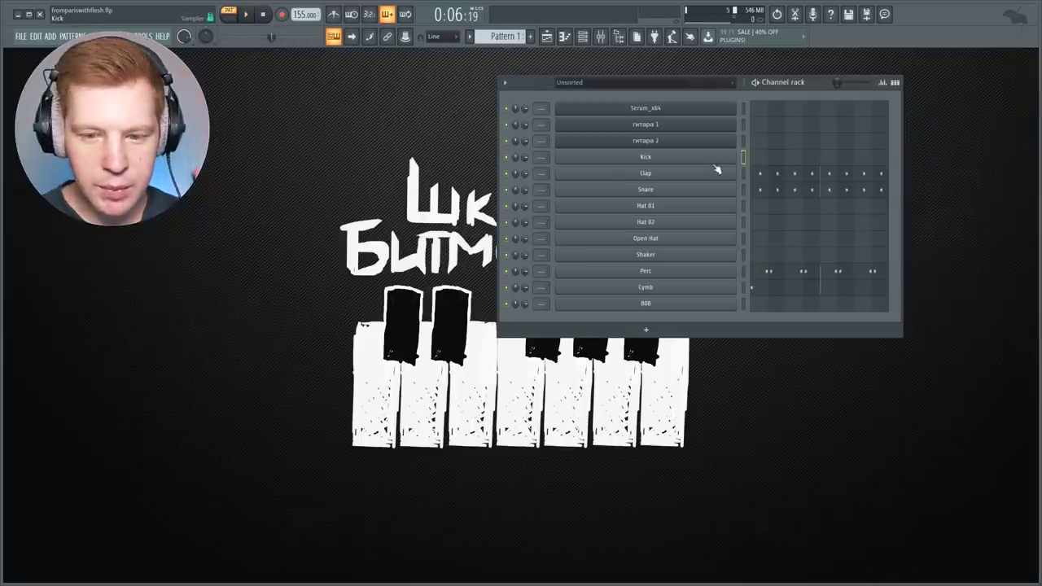
Start the Kick pattern with three C5 notes in bar 1, on steps 1, 7 and 11.
right_click(737, 154)
click(767, 156)
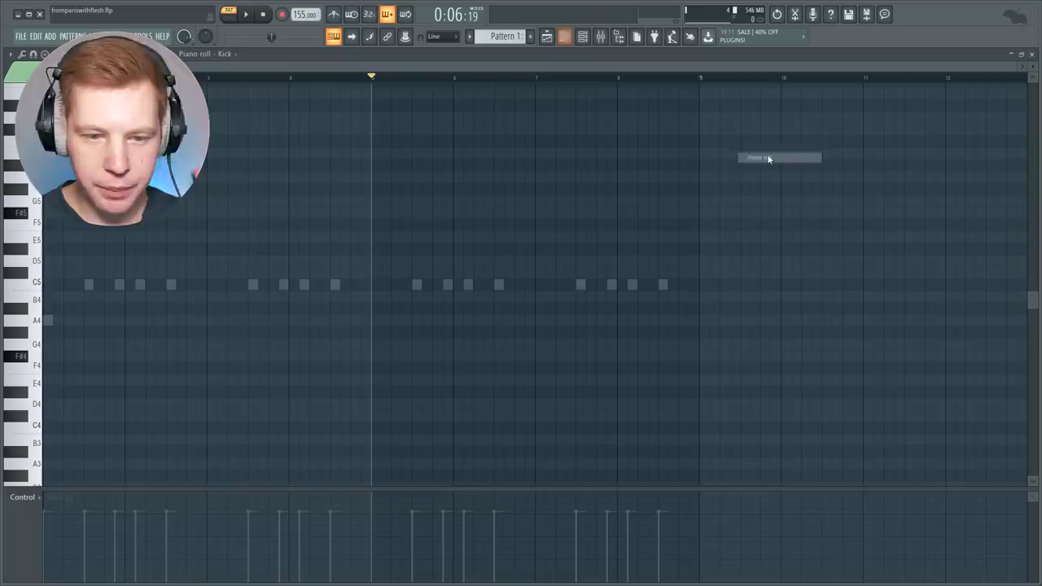
drag(58, 286, 51, 284)
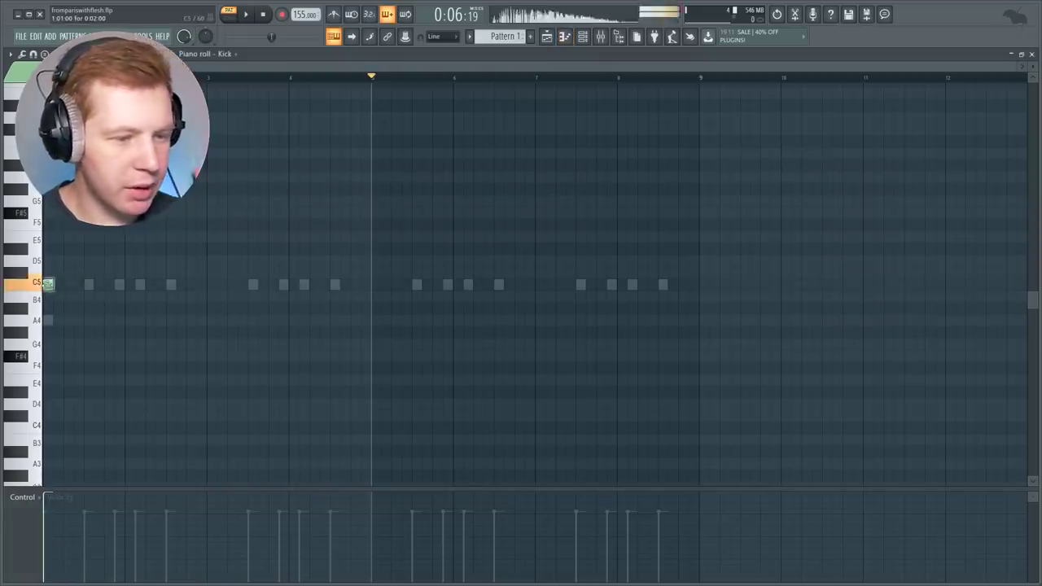
click(79, 284)
key(space)
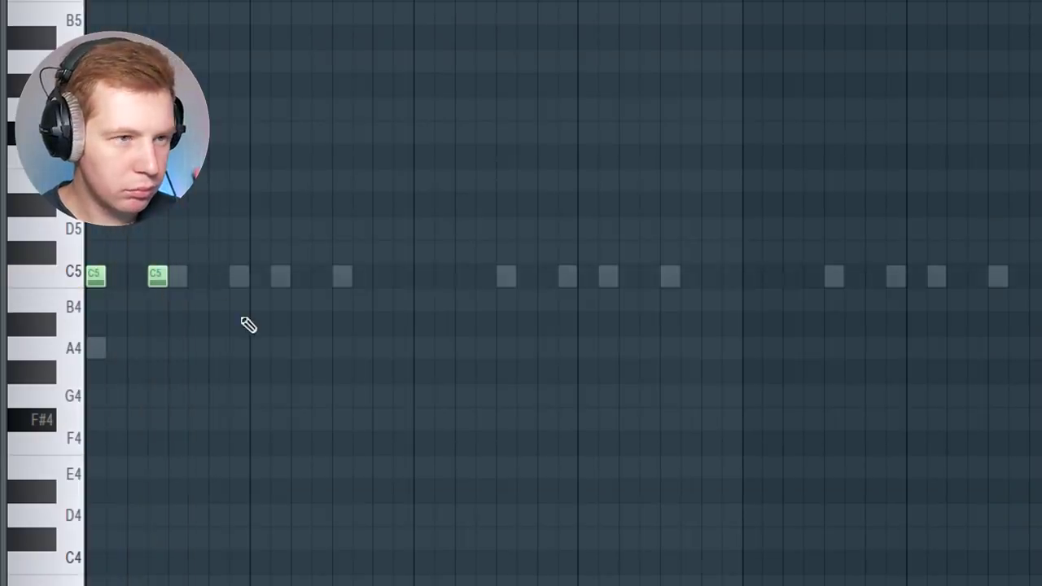
click(197, 275)
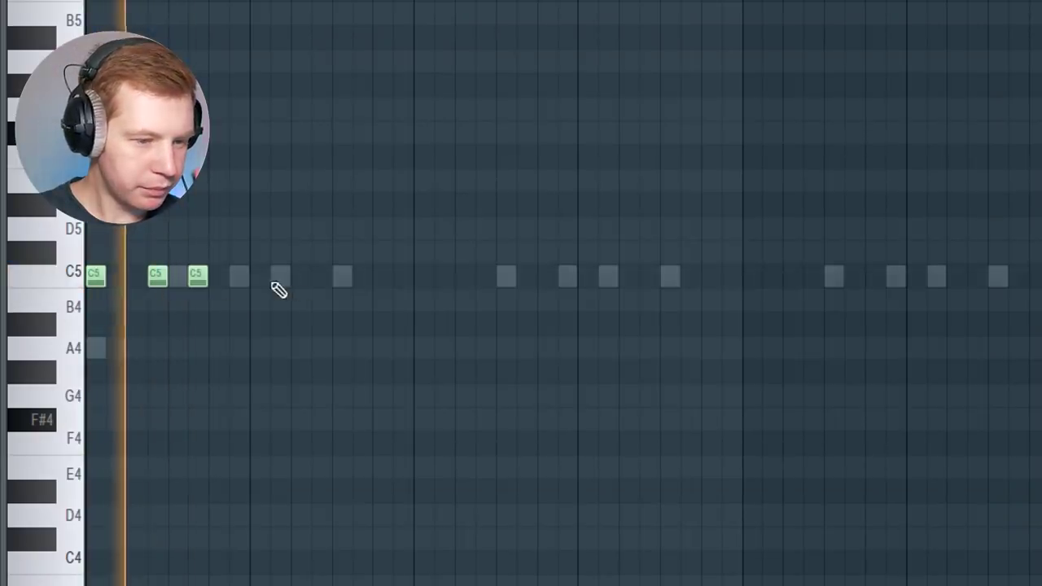
Continue the syncopated Kick rhythm on C5 from bar 2 to the end of bar 8 and play it back.
click(300, 275)
click(321, 275)
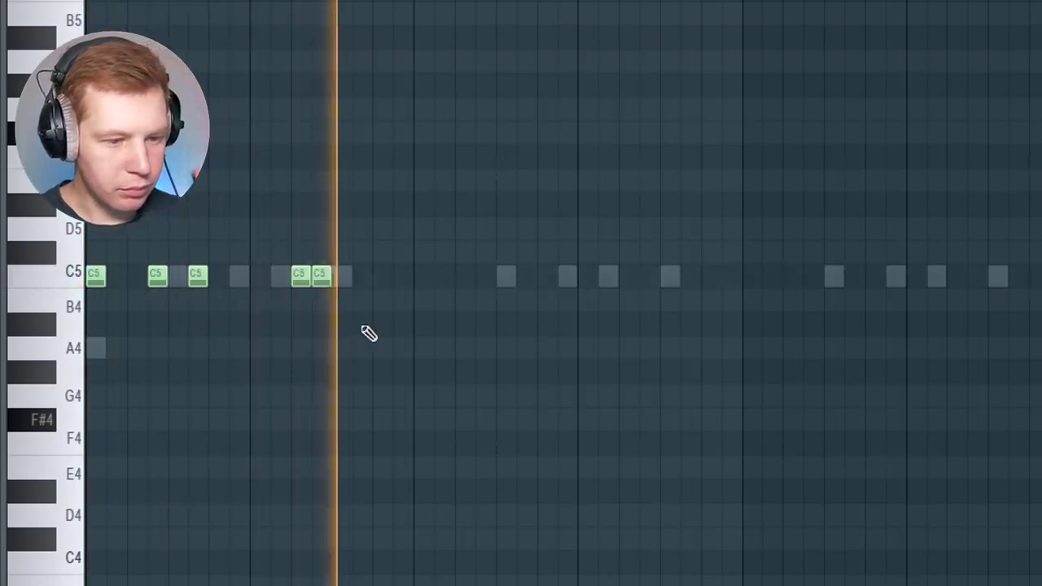
click(361, 275)
click(423, 275)
click(485, 275)
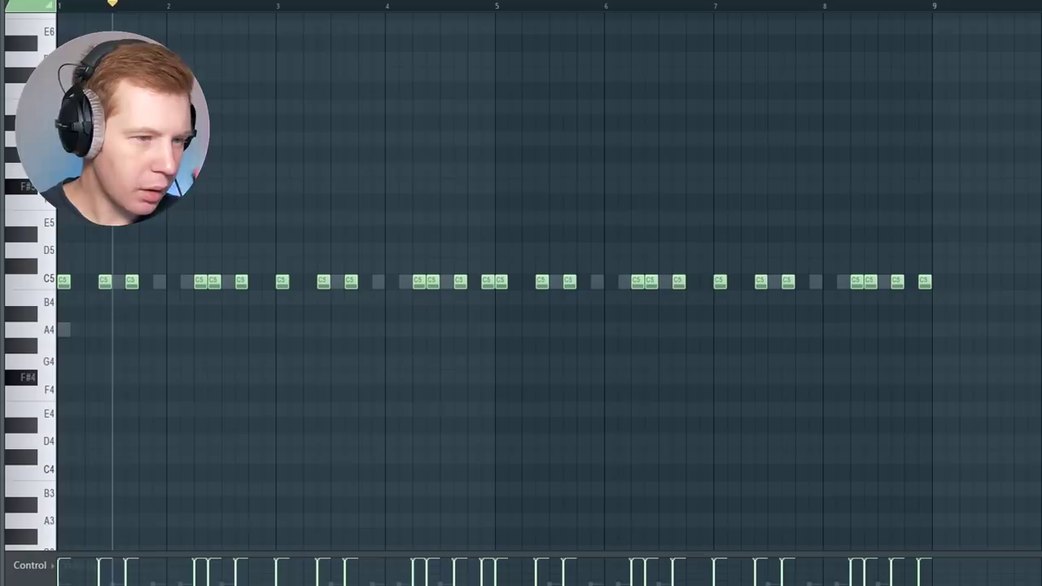
key(space)
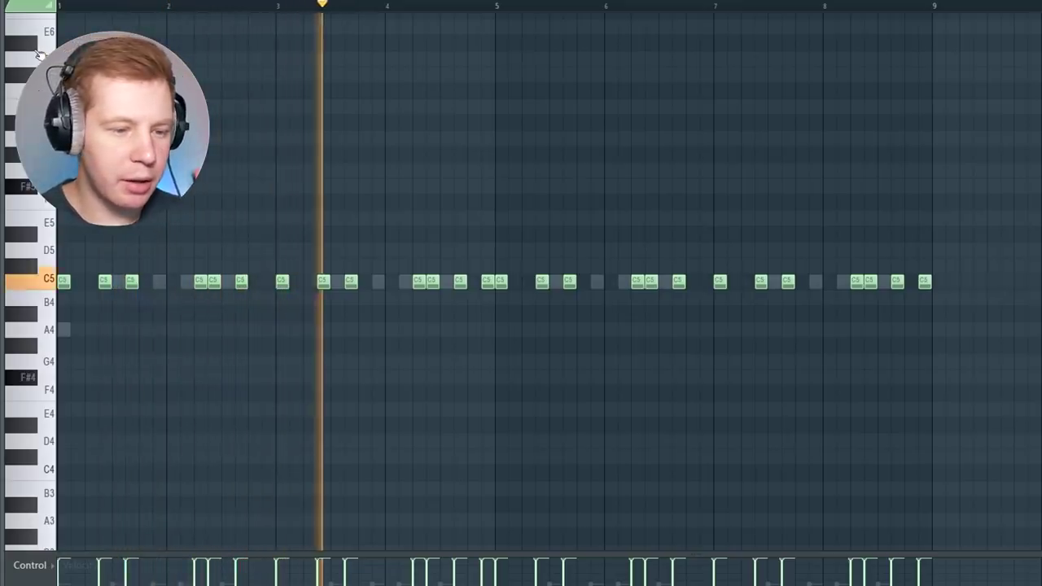
key(space)
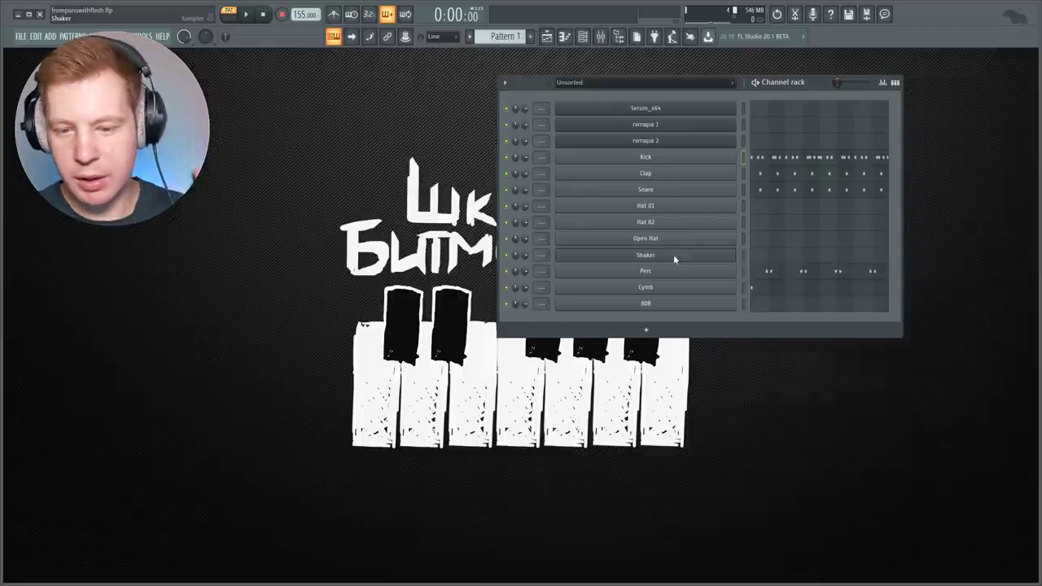
Place C5 notes on beat 4 of bars 2 and 6 on the Shaker channel.
right_click(928, 241)
click(745, 254)
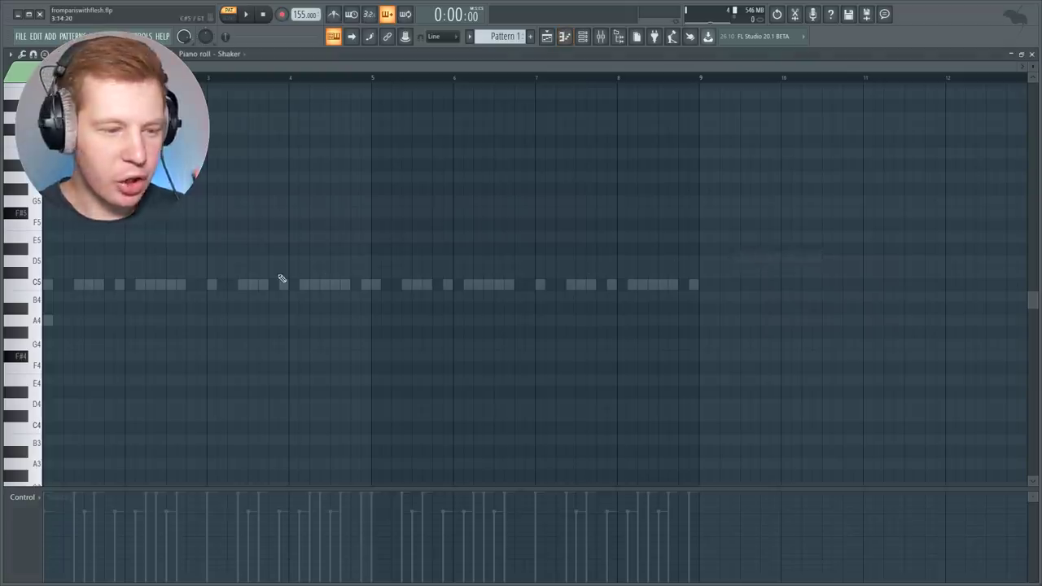
key(space)
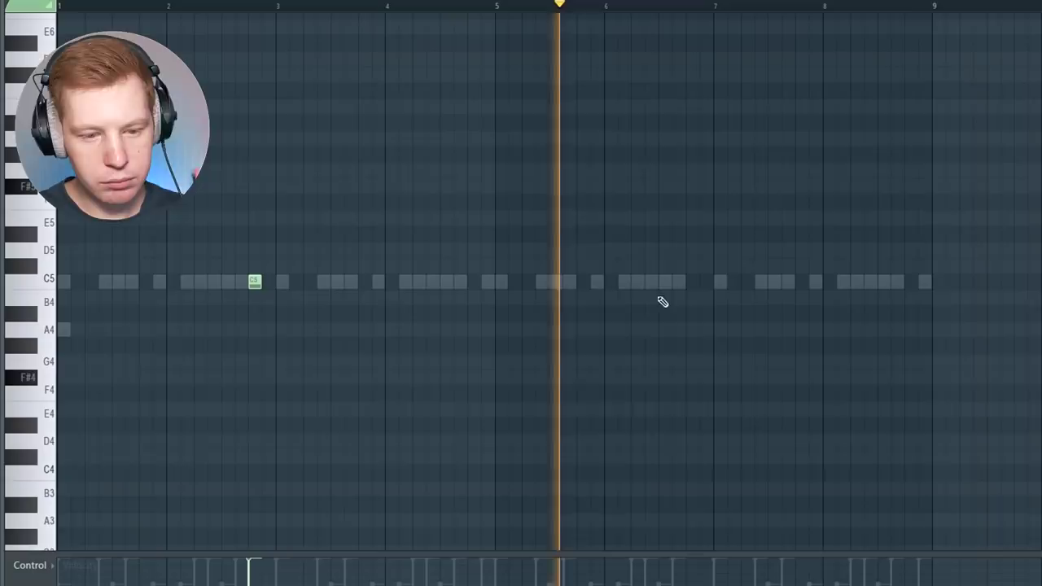
click(690, 282)
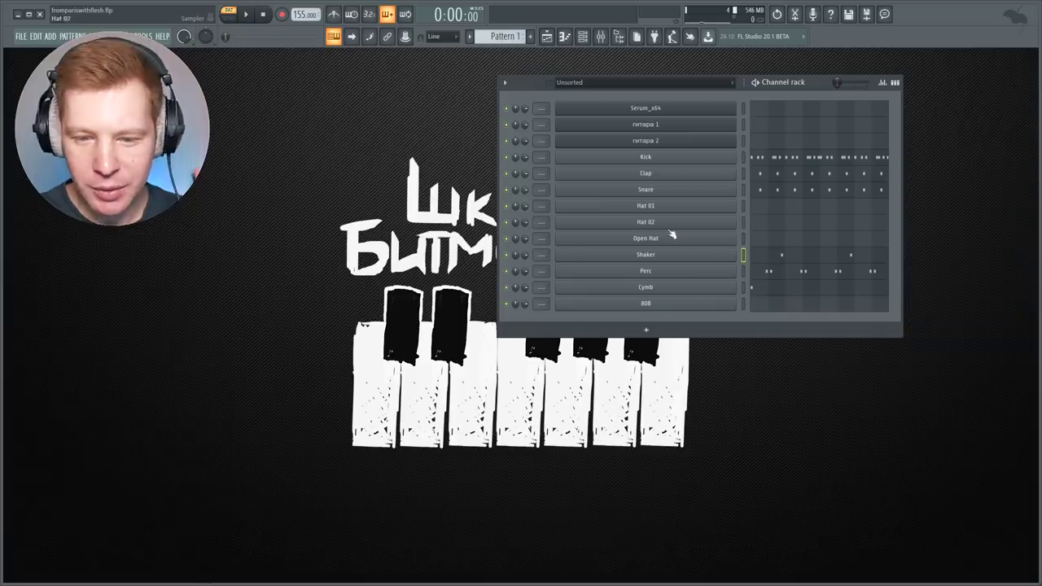
Add a C5 note on step 11 of bar 1 on the Open Hat channel and lengthen it to about 10 steps.
right_click(672, 235)
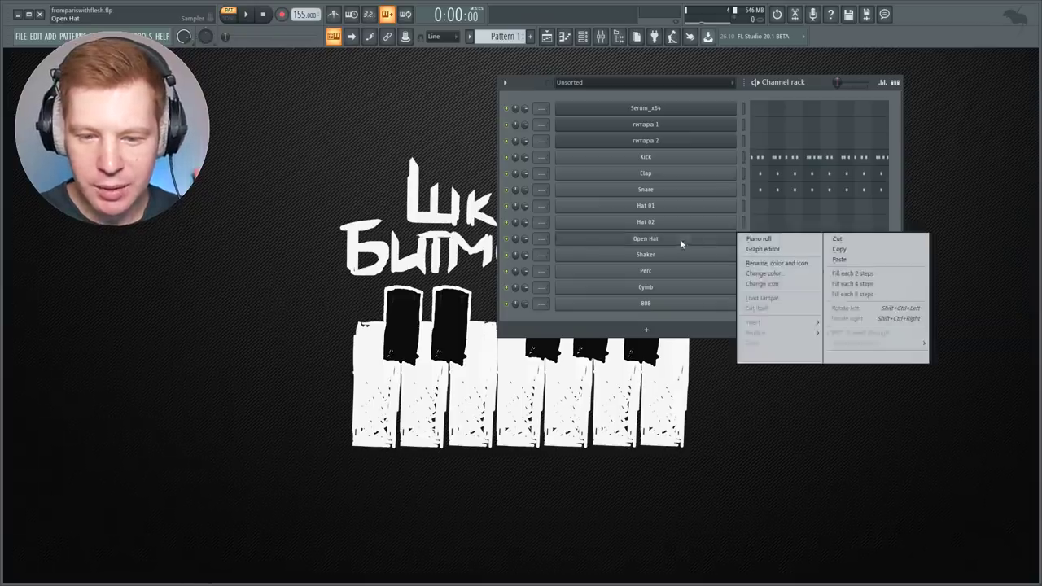
click(753, 237)
key(space)
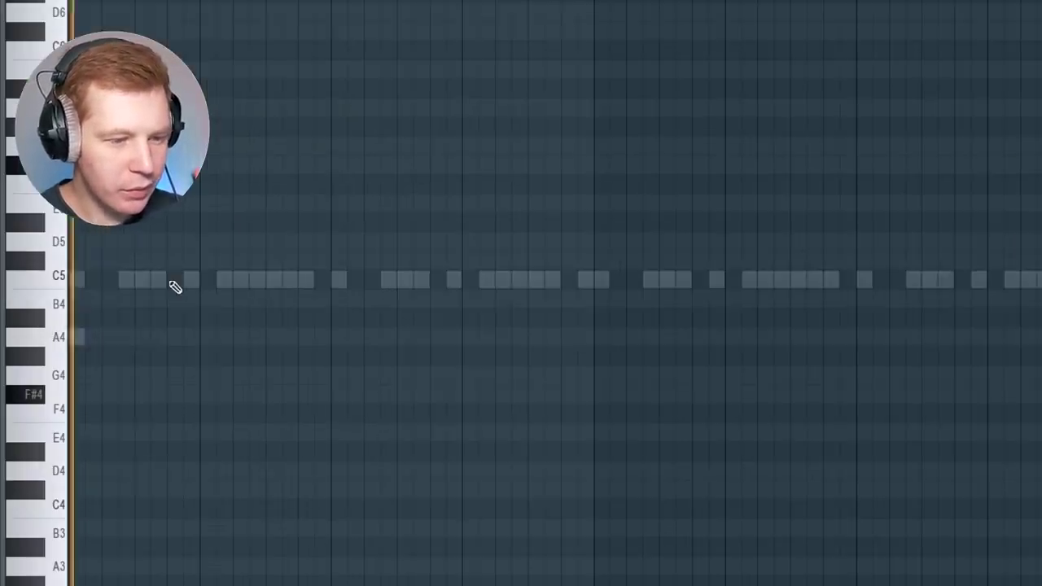
click(159, 280)
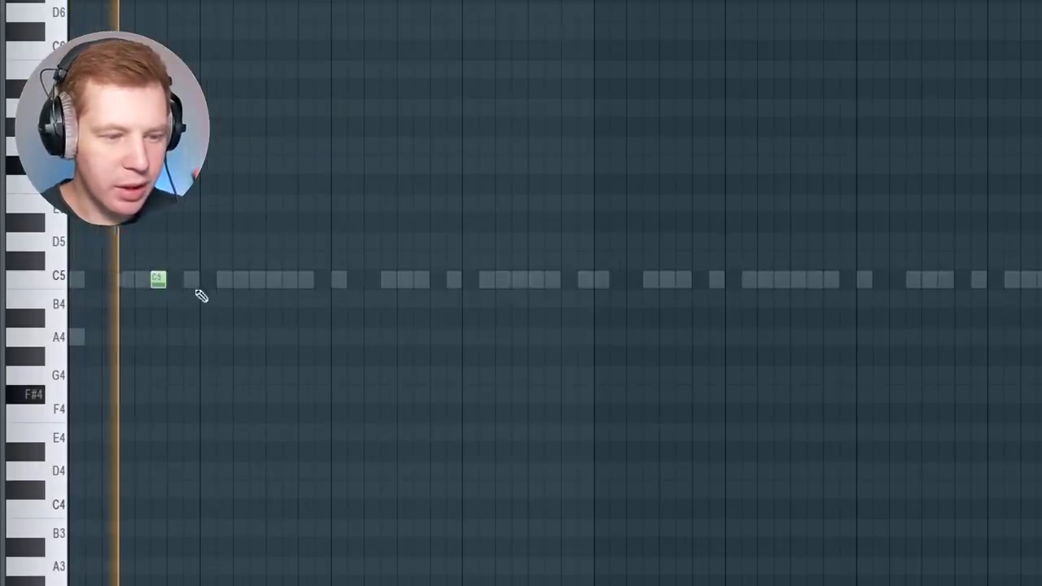
key(space)
drag(161, 285, 224, 285)
key(space)
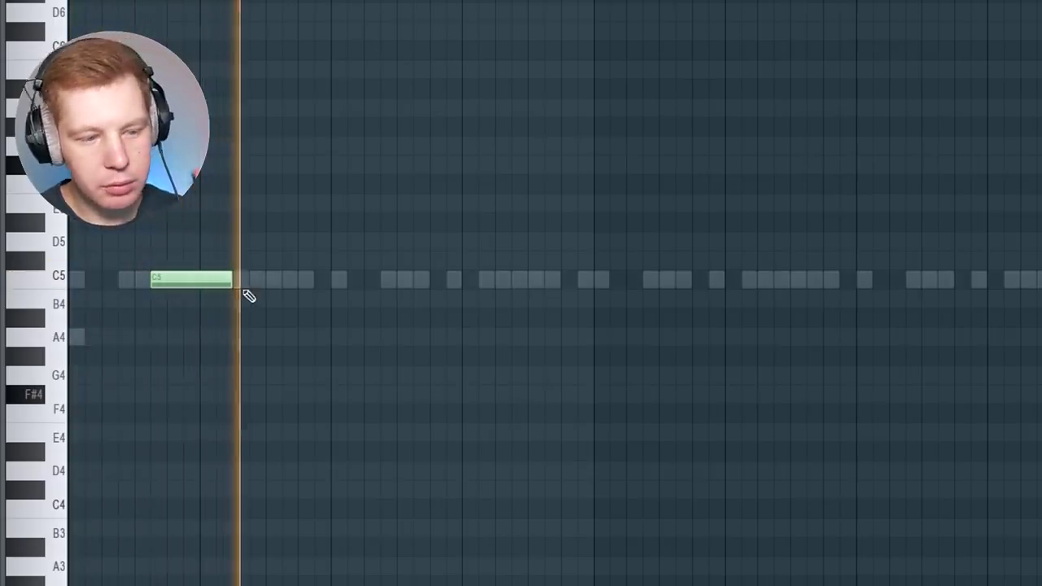
Repeat the long Open Hat note in bars 3, 5 and 7, making the last one 14 steps long.
click(419, 280)
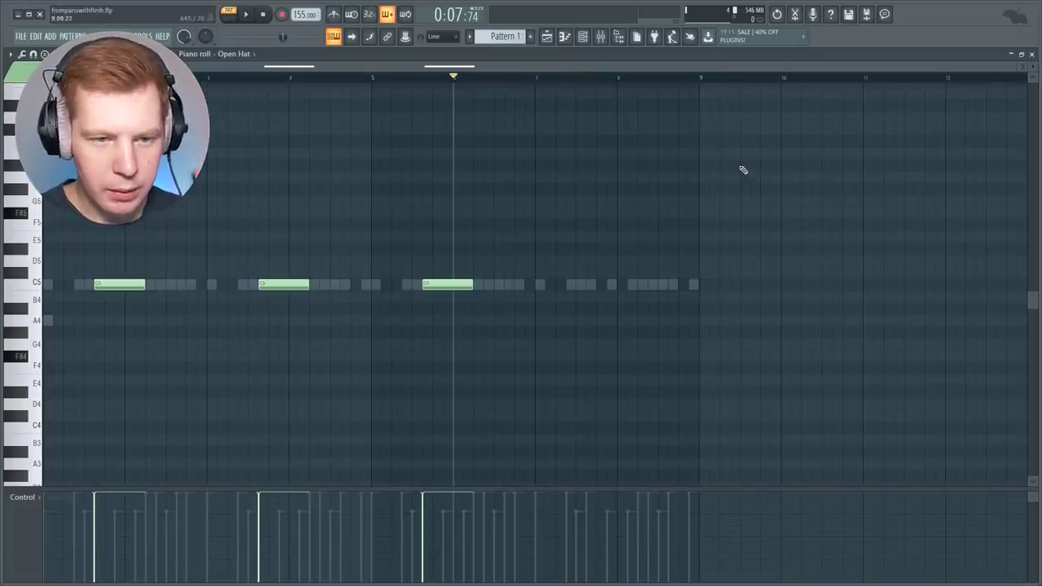
click(593, 292)
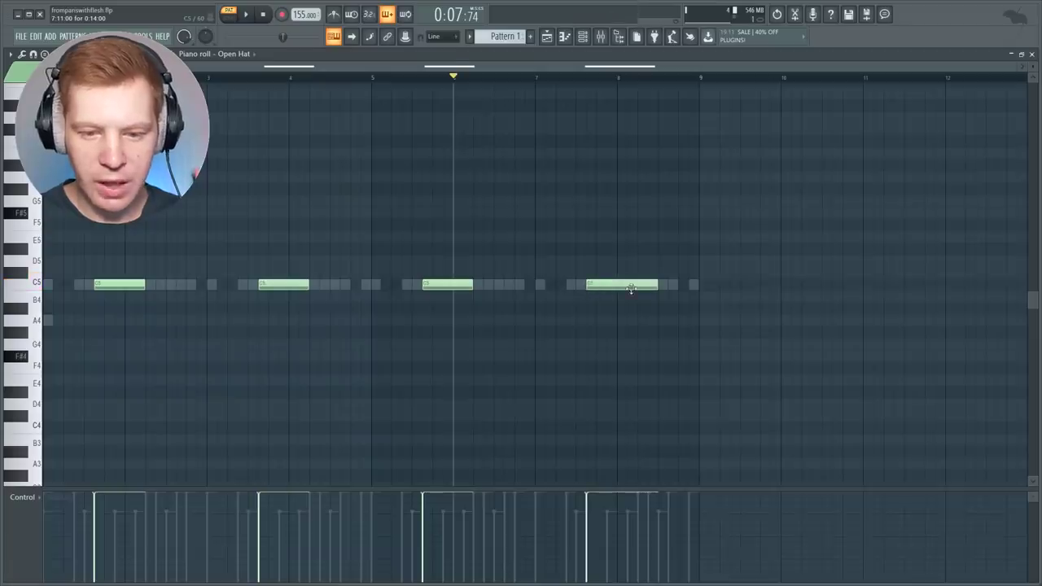
key(space)
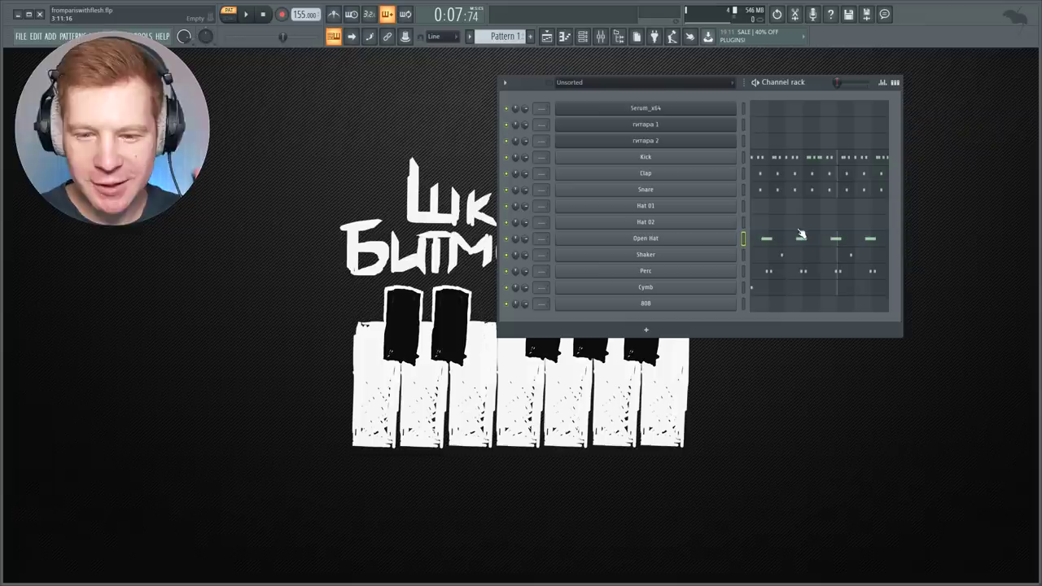
Place two short back-to-back C5 notes at the start of bar 1 on the Hat 02 channel.
right_click(714, 226)
click(770, 225)
drag(396, 249, 31, 284)
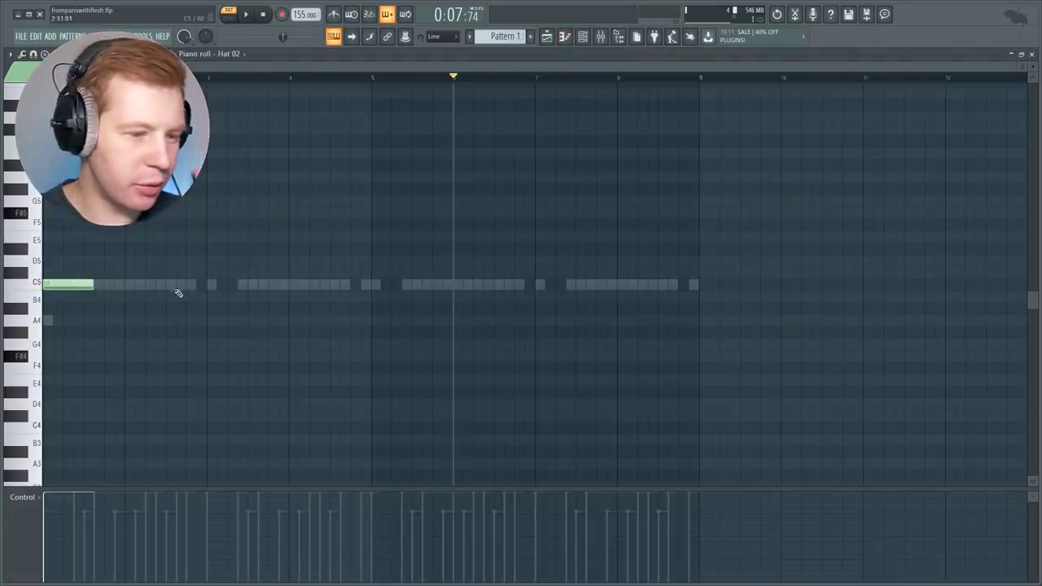
drag(93, 283, 61, 284)
scroll(52, 282, up, 2)
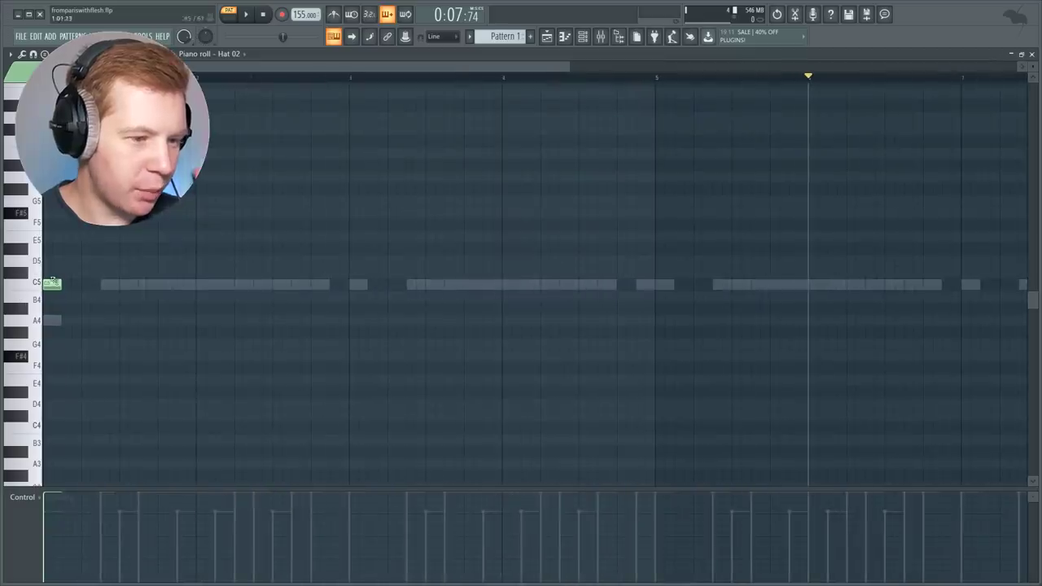
click(63, 284)
key(space)
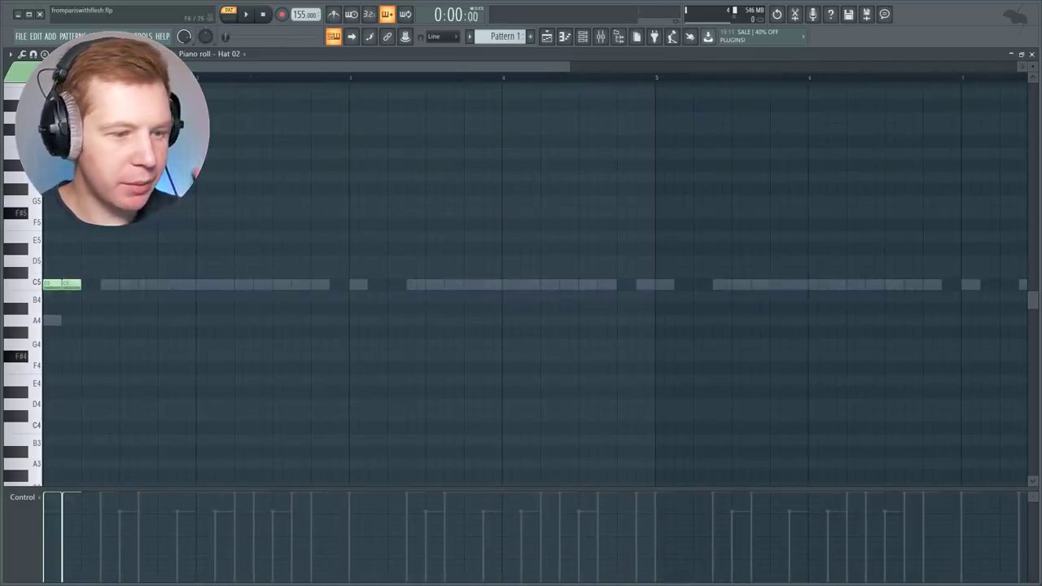
Lower the second Hat 02 note's velocity and repeat the two-note figure back to back through the end of bar 8.
click(100, 520)
drag(334, 20, 71, 200)
key(ctrl+b)
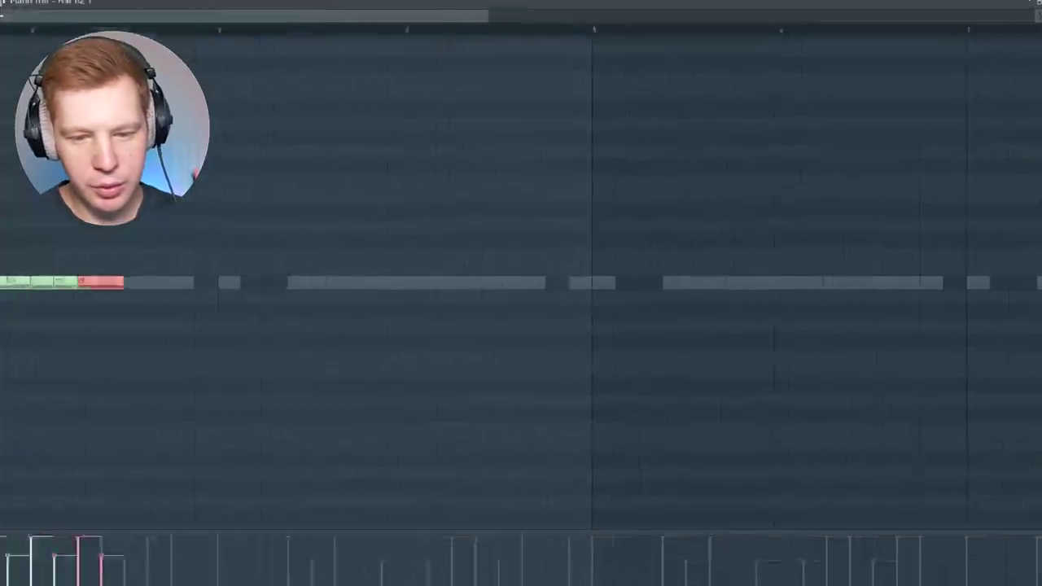
key(ctrl+b)
key(ctrl+b)
key(ctrl+b)
key(ctrl+b)
key(ctrl+b)
key(ctrl+b)
key(ctrl+b)
key(ctrl+b)
key(ctrl+b)
key(ctrl+b)
key(ctrl+b)
key(ctrl+b)
key(ctrl+b)
key(ctrl+b)
key(ctrl+b)
key(ctrl+b)
key(ctrl+b)
key(ctrl+b)
key(ctrl+b)
key(ctrl+b)
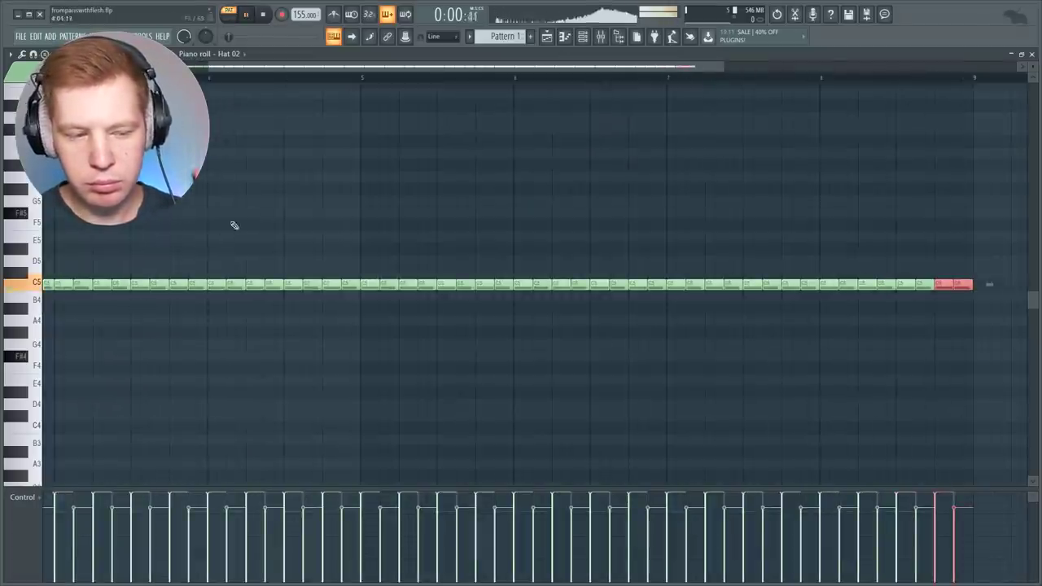
scroll(244, 218, down, 2)
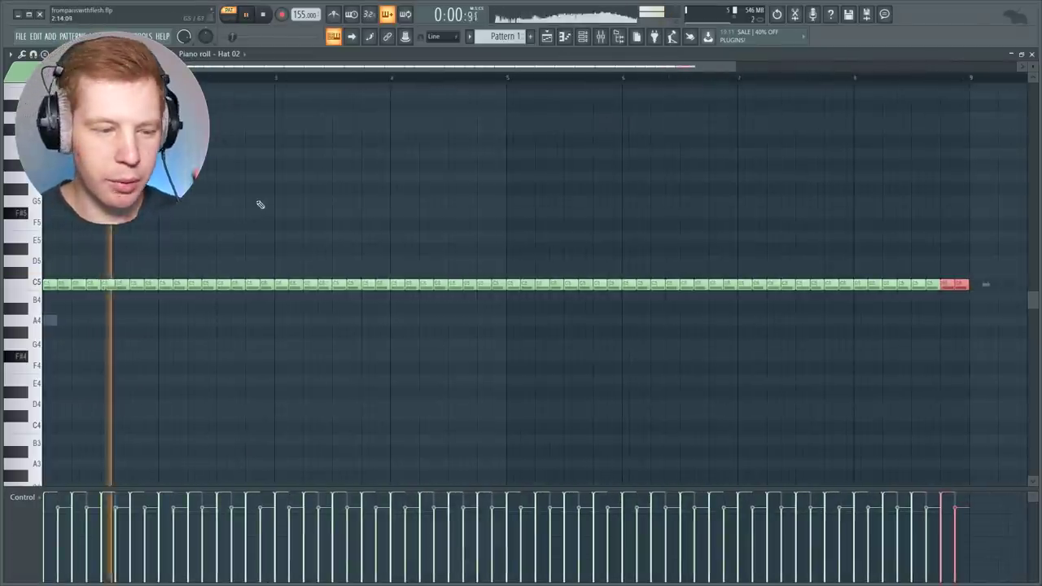
key(ctrl+d)
key(space)
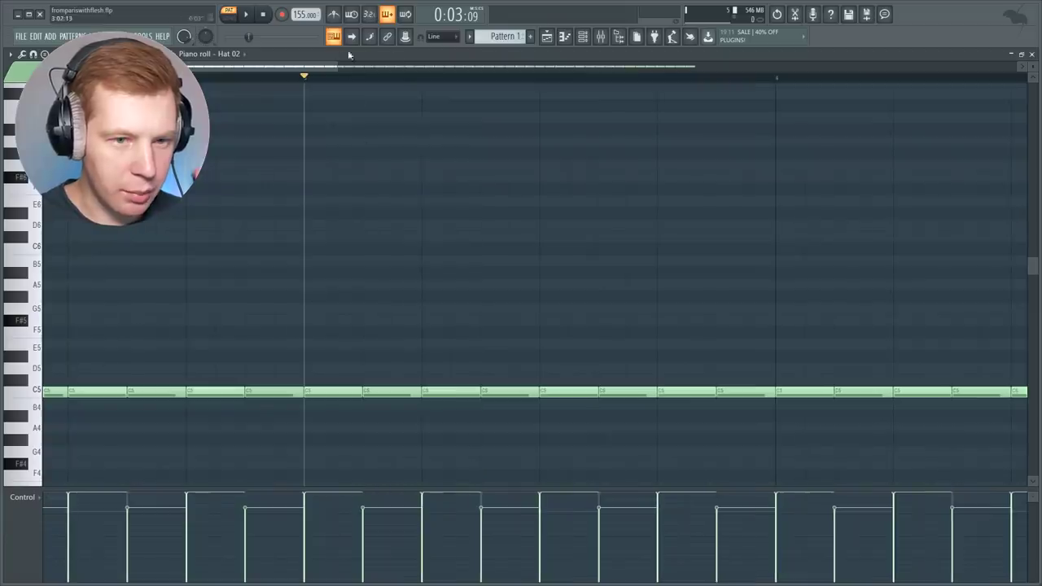
Set the snap to 1/2 step and build a three-note C5 roll with falling velocities at the start of bar 3 on Hat 02.
click(439, 35)
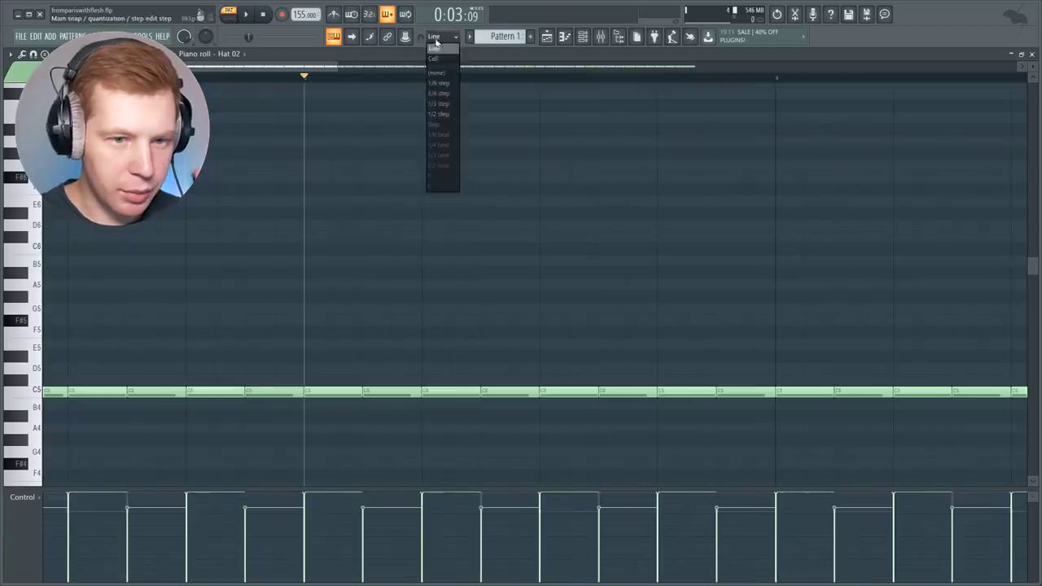
click(443, 114)
drag(362, 394, 317, 396)
click(325, 396)
click(340, 396)
key(space)
key(space)
click(322, 507)
click(335, 515)
key(space)
scroll(390, 324, down, 4)
key(space)
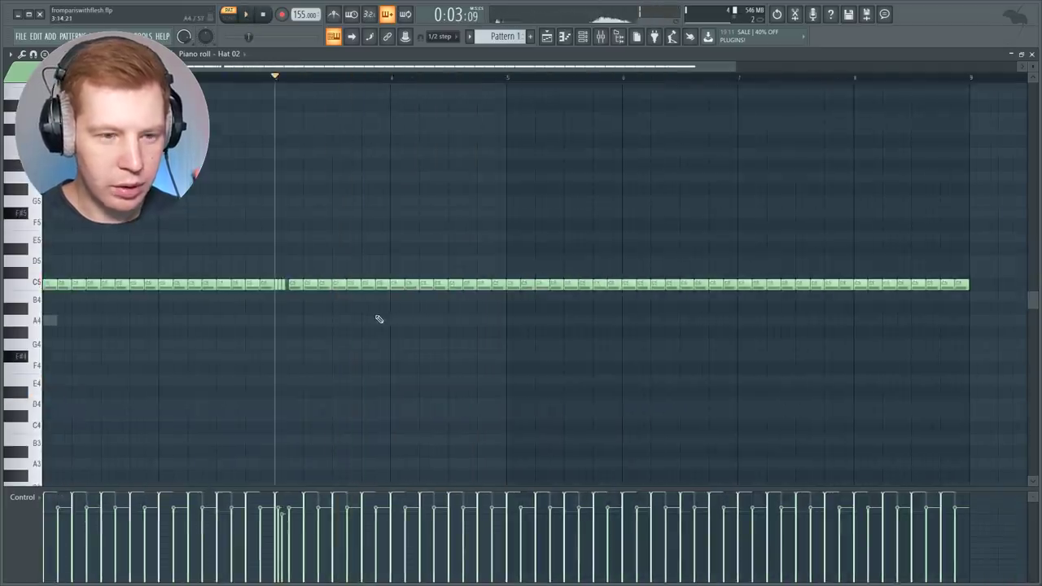
Place three consecutive half-step C5 notes at the start of bar 2 on the Hat 01 channel.
click(762, 207)
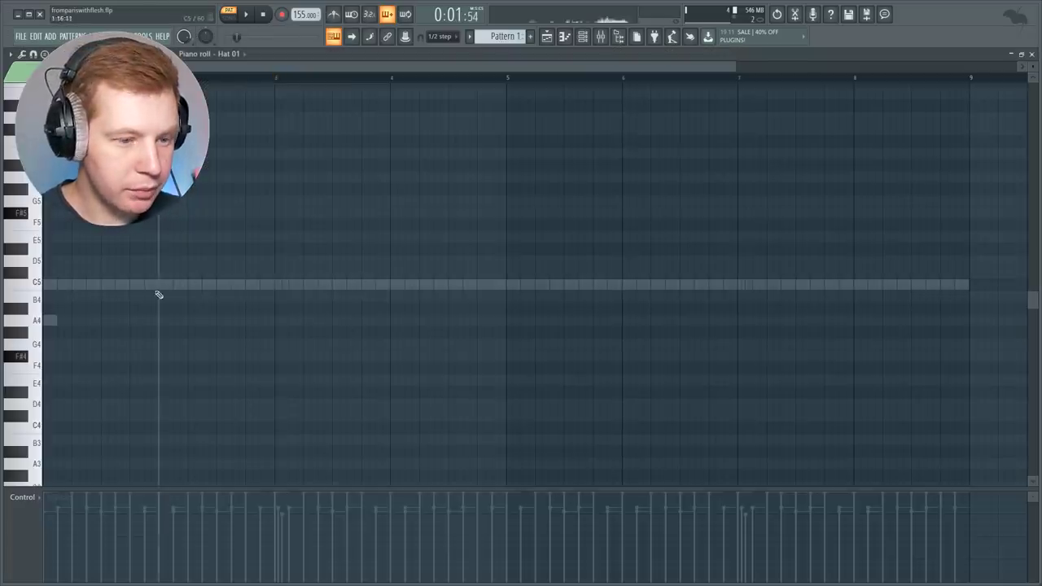
click(159, 286)
scroll(152, 303, up, 6)
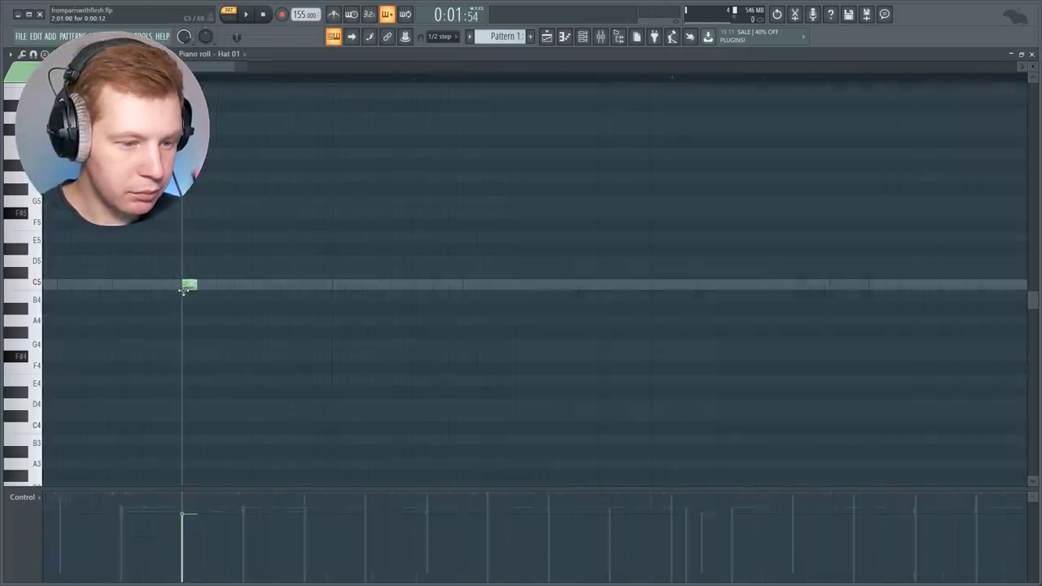
click(204, 287)
drag(211, 294, 244, 289)
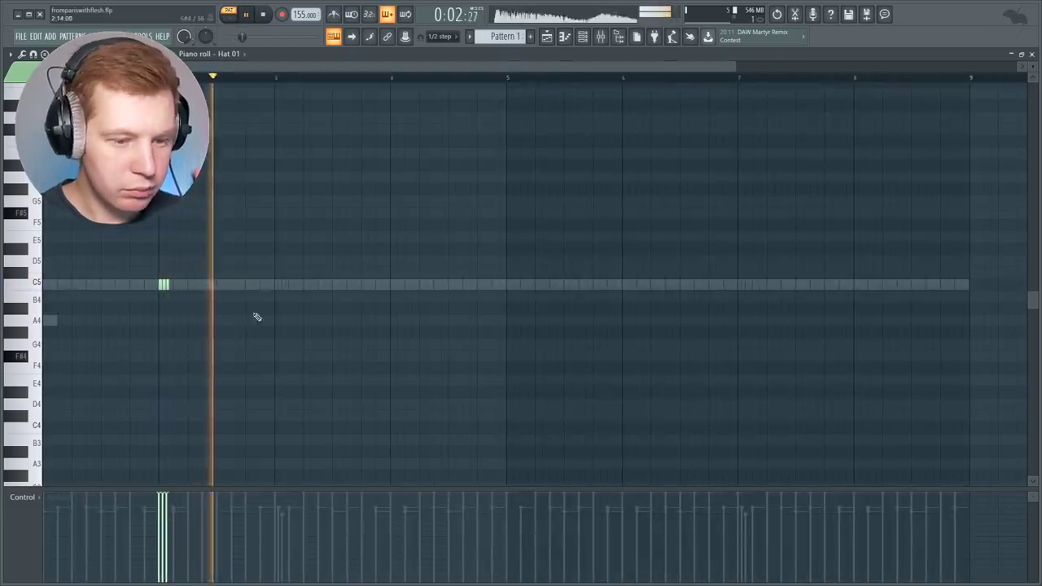
Repeat the three-note Hat 01 roll at the start of bars 4, 6 and 8.
drag(262, 300, 125, 207)
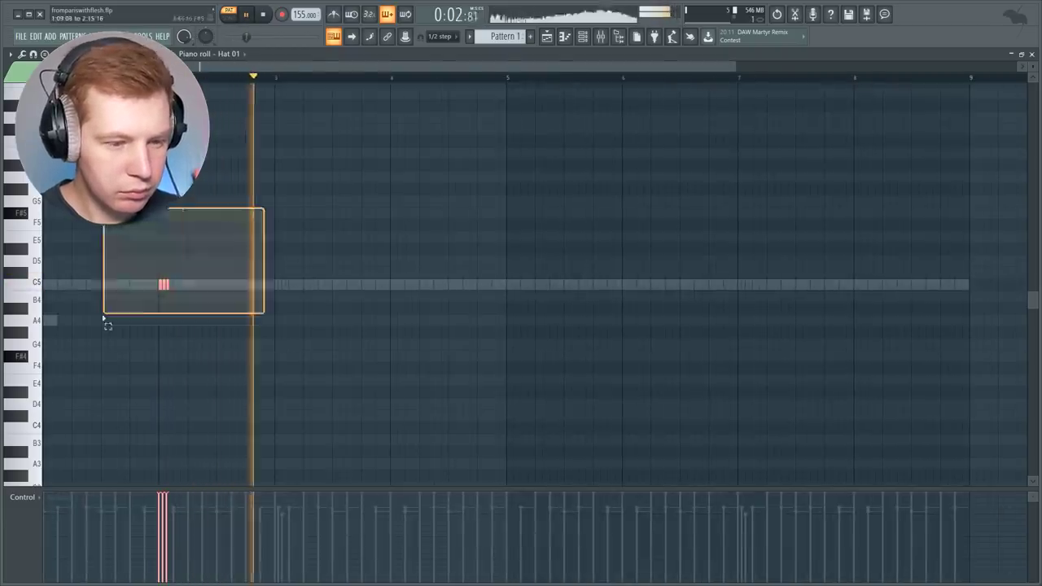
key(ctrl+b)
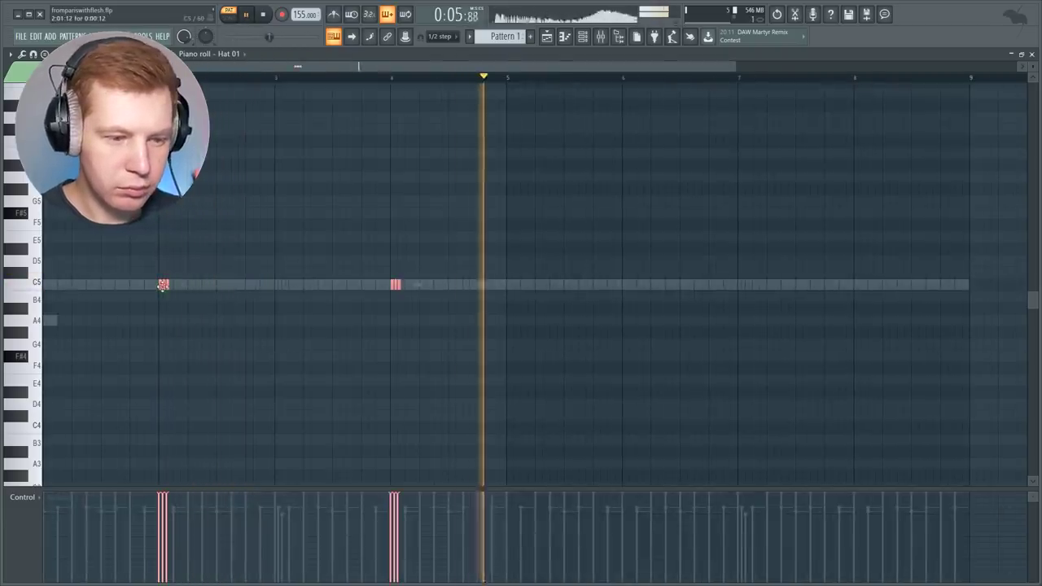
key(ctrl+b)
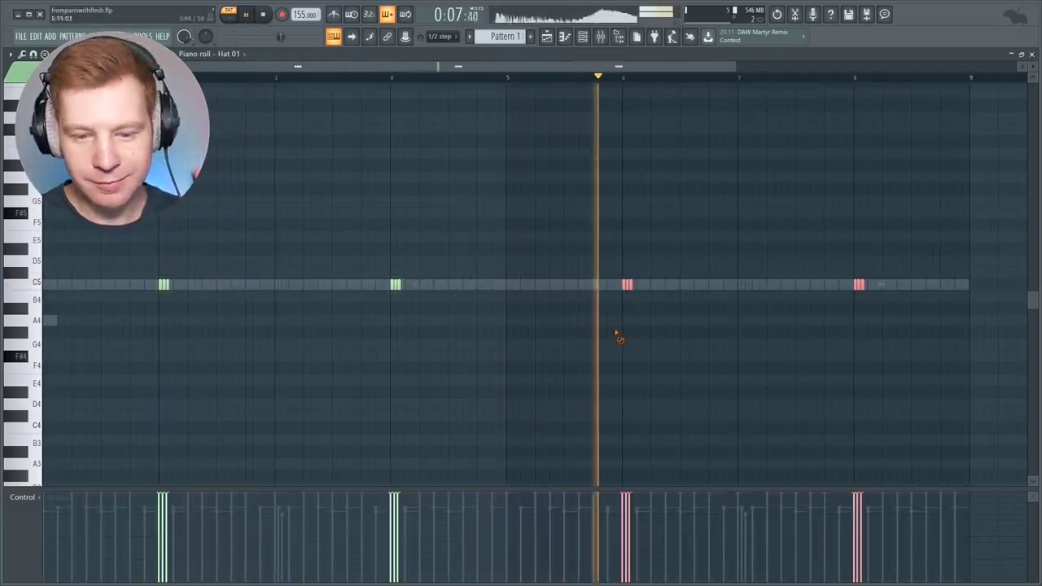
key(space)
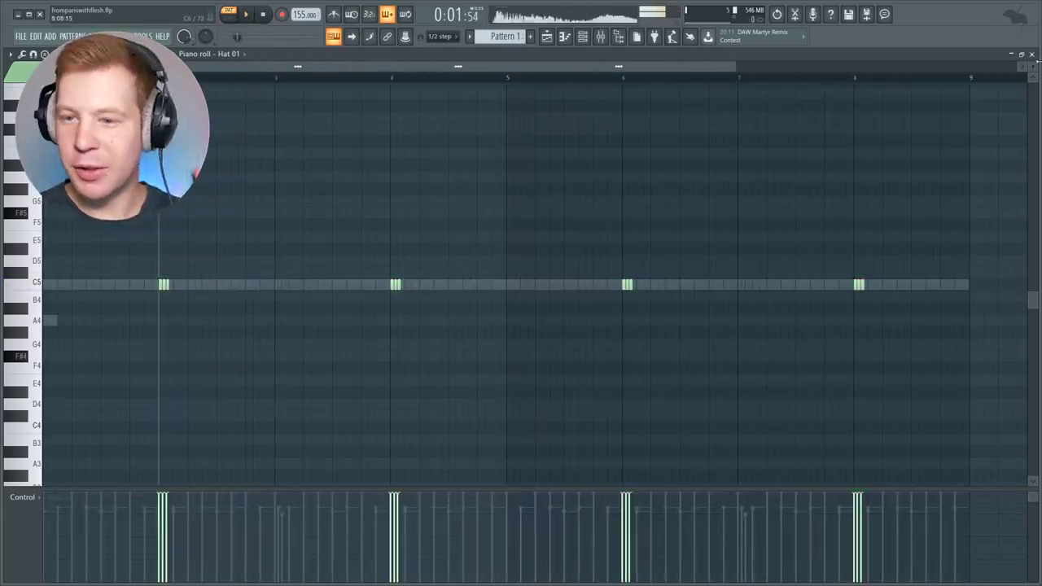
Switch to the empty Pattern 2 and open the piano roll of the гитара 1 channel.
click(1030, 55)
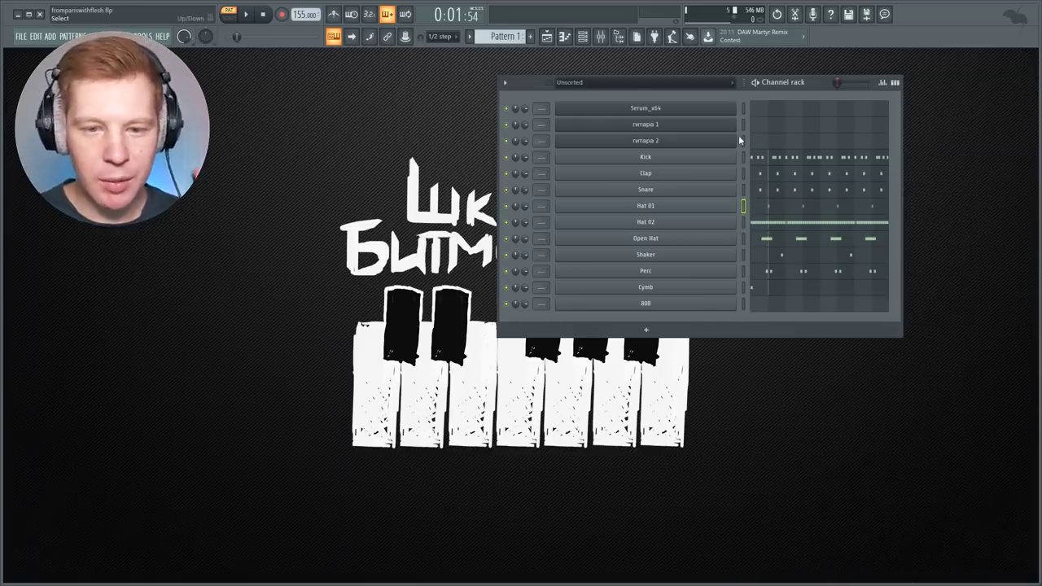
key(F4)
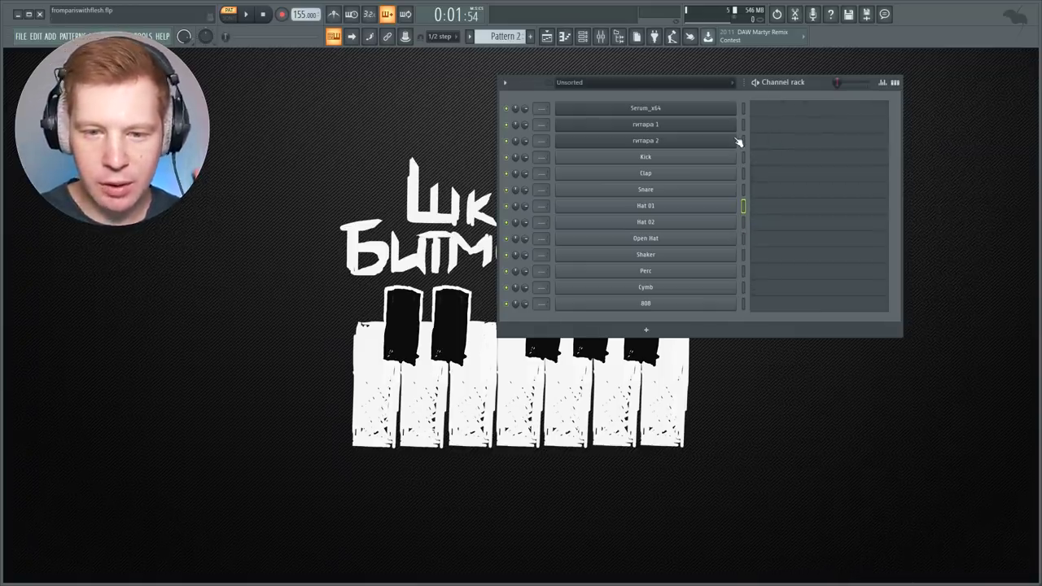
right_click(715, 129)
click(757, 126)
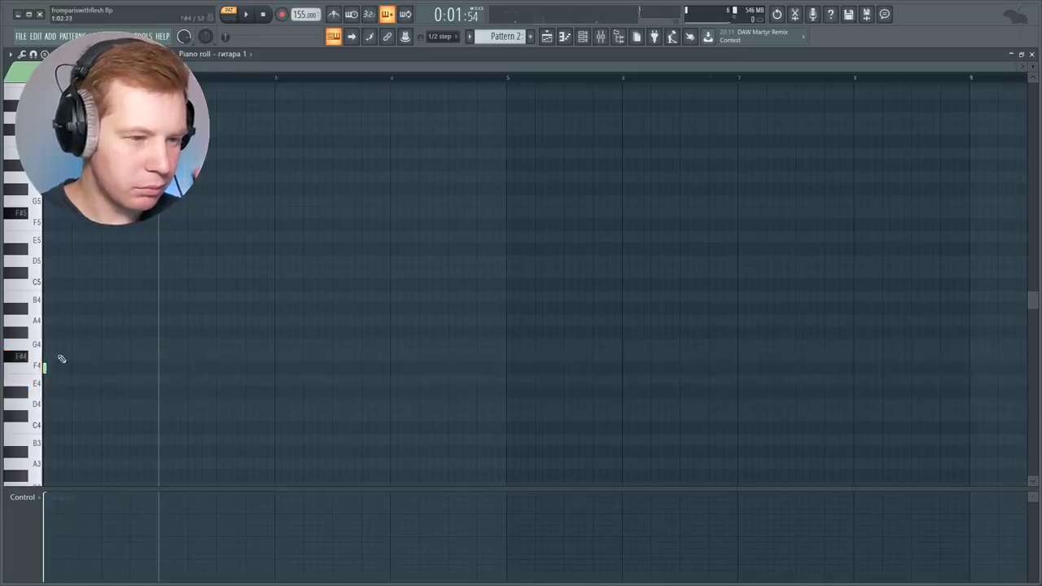
Draw one-beat notes F5, E5, D5 and A5 across bar 1 on the гитара 1 channel and play them back.
scroll(62, 359, up, 5)
drag(56, 367, 92, 367)
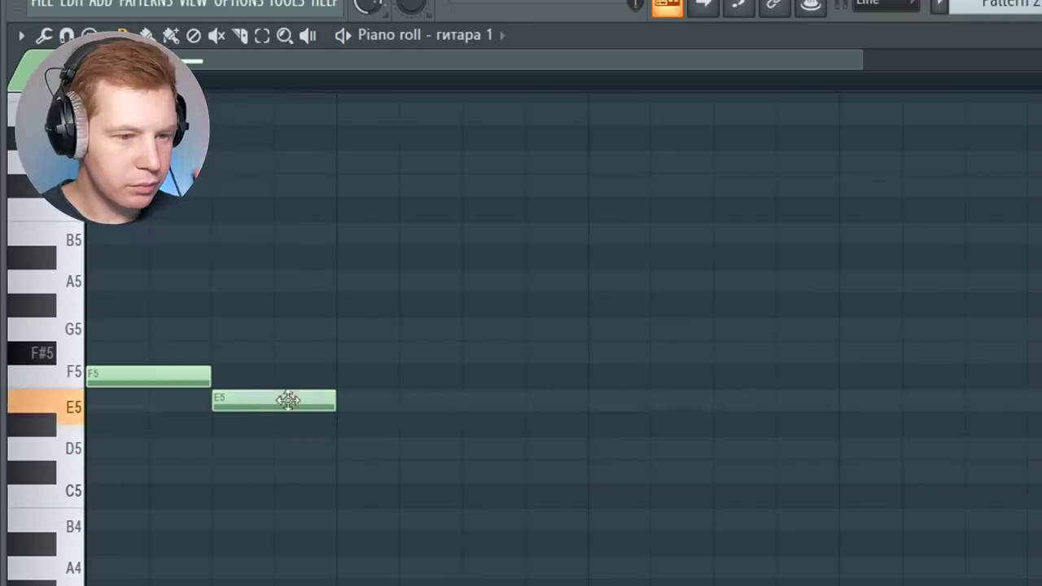
drag(143, 236, 205, 236)
drag(505, 449, 621, 450)
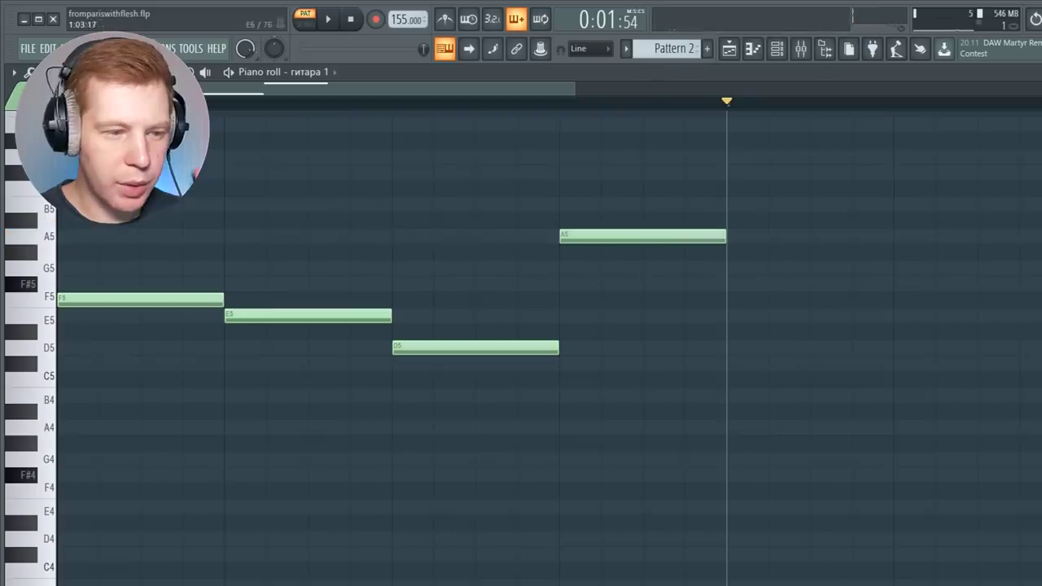
key(space)
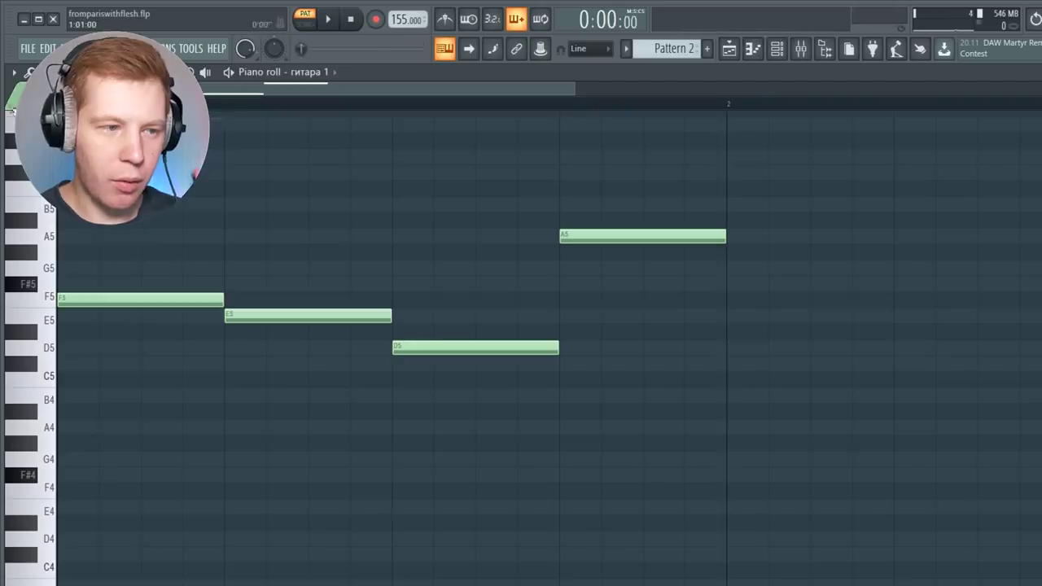
key(space)
Copy the F5, E5 and D5 notes into bar 2 and add a one-beat G5 on its fourth beat.
scroll(209, 363, down, 3)
drag(97, 262, 198, 350)
drag(85, 302, 330, 315)
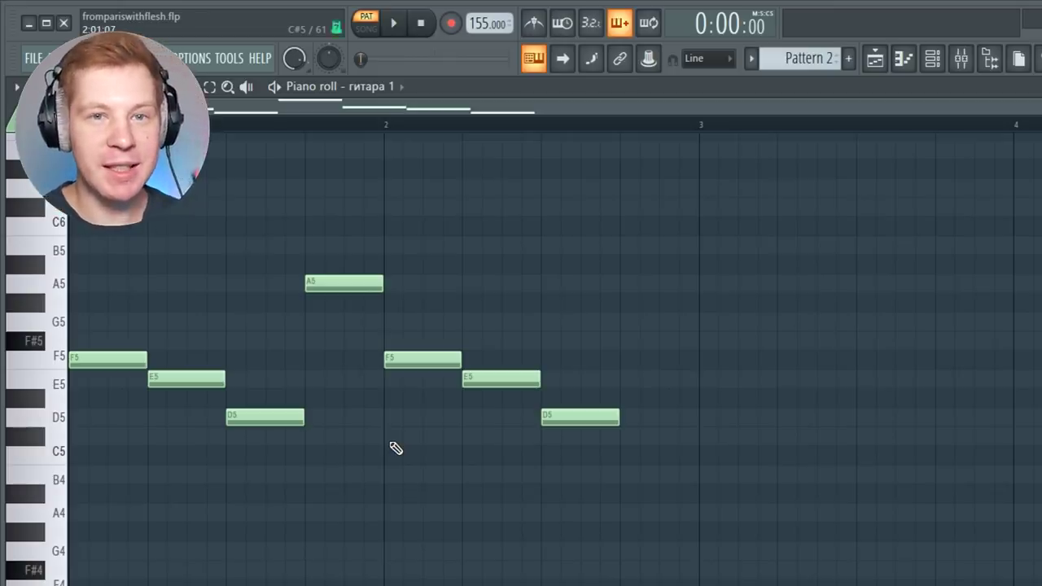
drag(302, 230, 394, 310)
drag(637, 237, 695, 389)
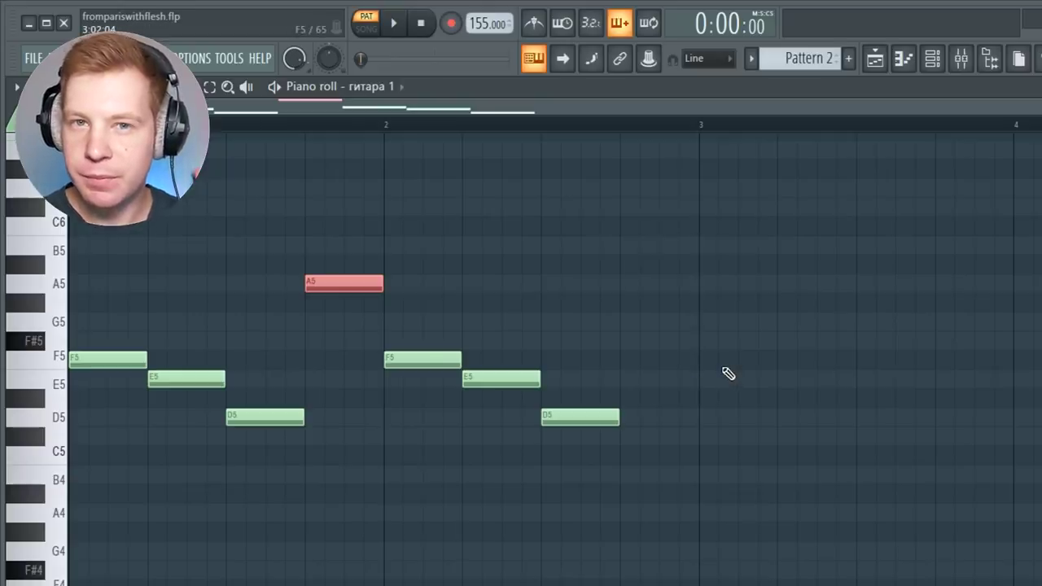
click(643, 322)
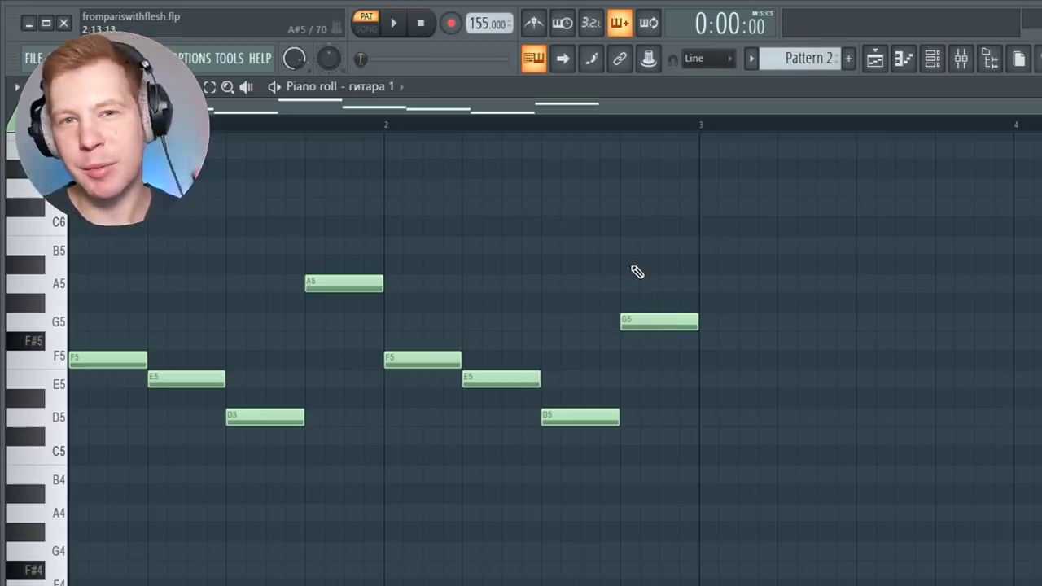
key(space)
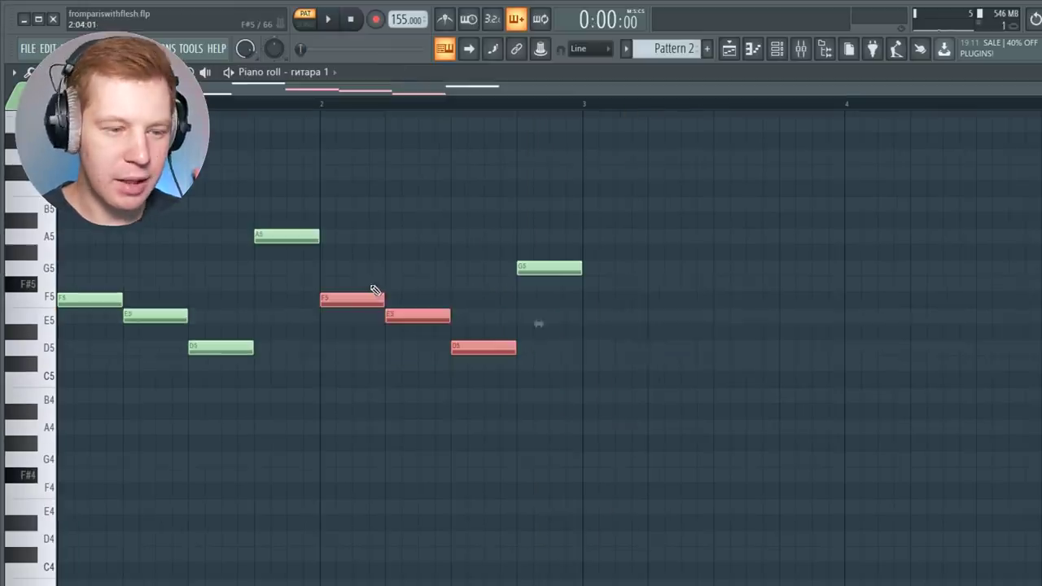
Continue the one-beat melody with F5, E5, D5, E5 in bar 3 and F5, E5, A5, G5 in bar 4.
drag(372, 298, 609, 305)
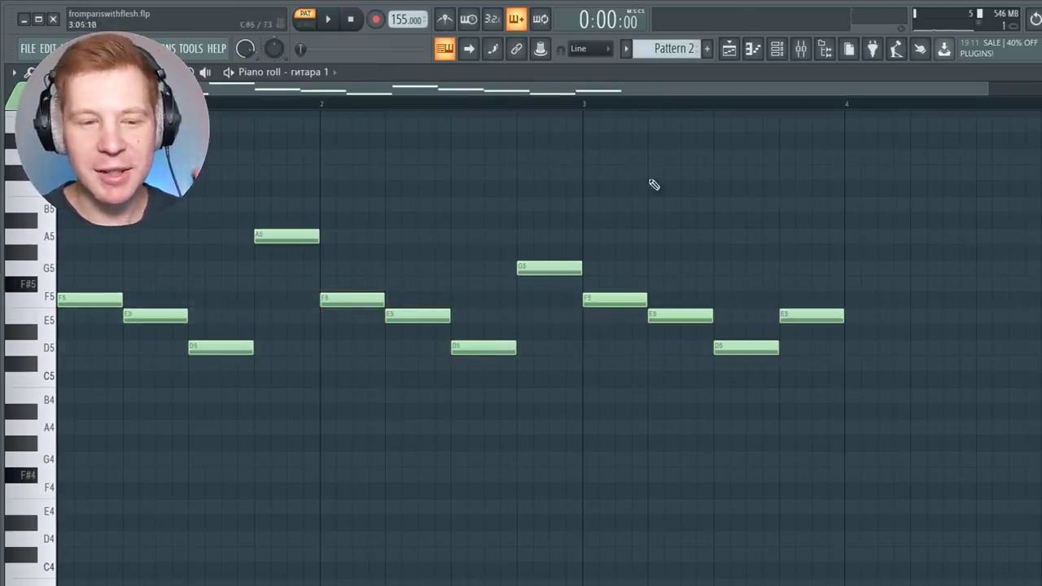
click(593, 105)
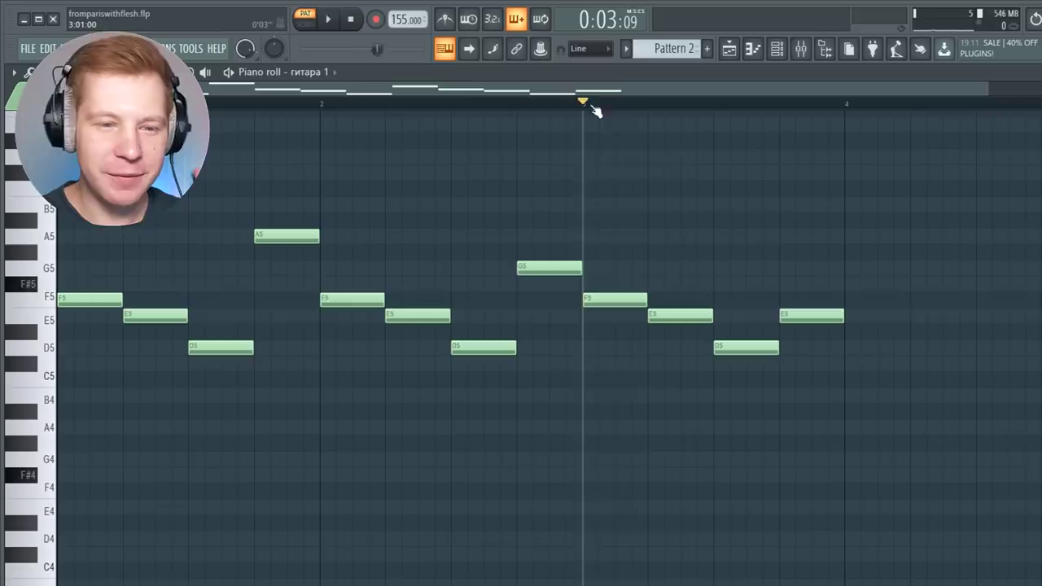
drag(600, 198, 941, 435)
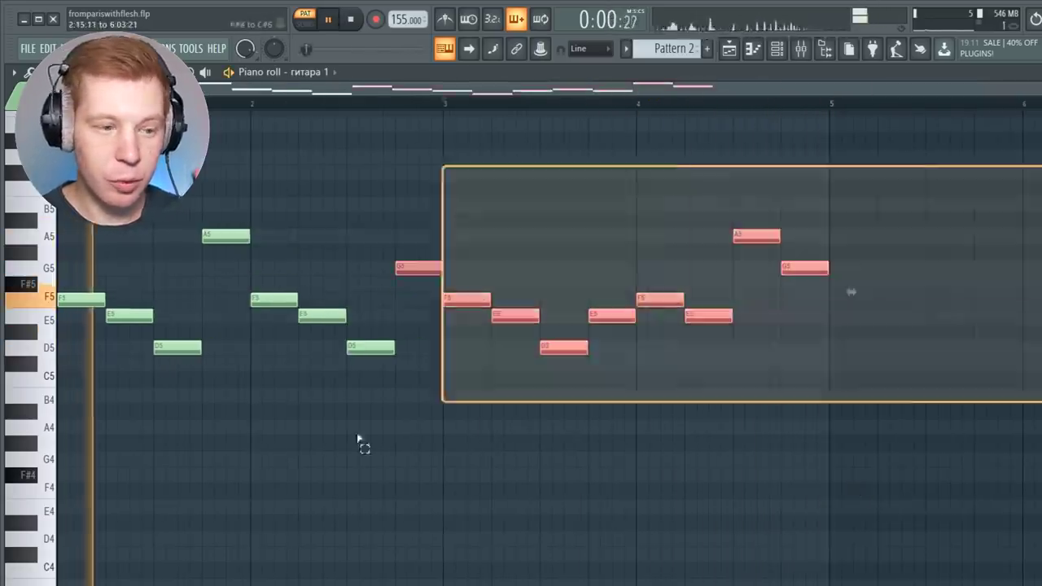
Copy the four-bar melody into bars 5 to 8 of the гитара 1 channel.
drag(360, 442, 16, 364)
drag(73, 299, 847, 362)
ctrl+click(814, 464)
ctrl+right_click(784, 490)
key(space)
Add one-bar bass notes under the melody: D4 in bar 1, C4 in bar 2 and A#3 in bars 3 and 4.
scroll(175, 572, down, 2)
scroll(81, 488, down, 3)
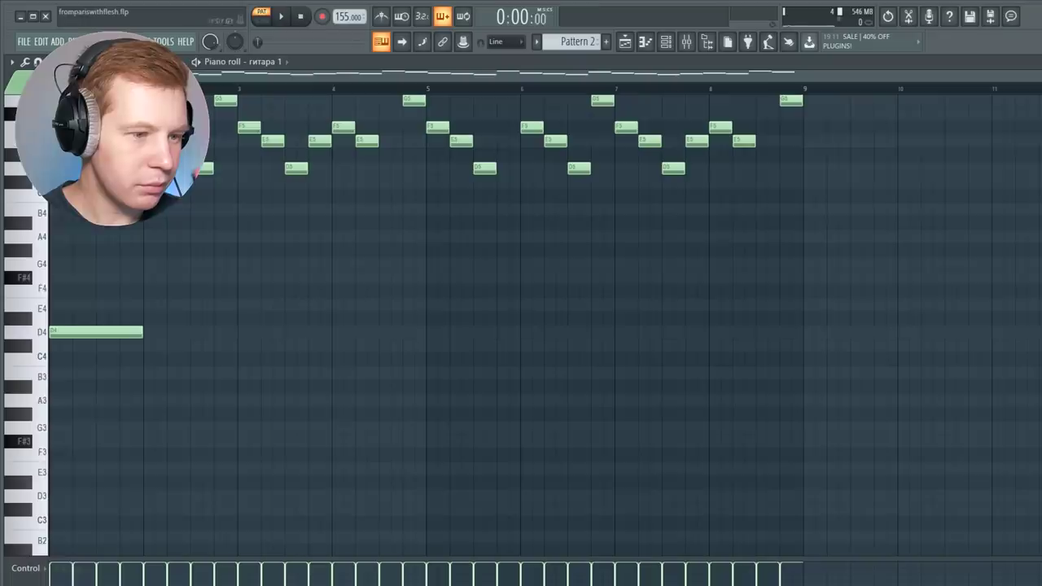
key(space)
click(149, 358)
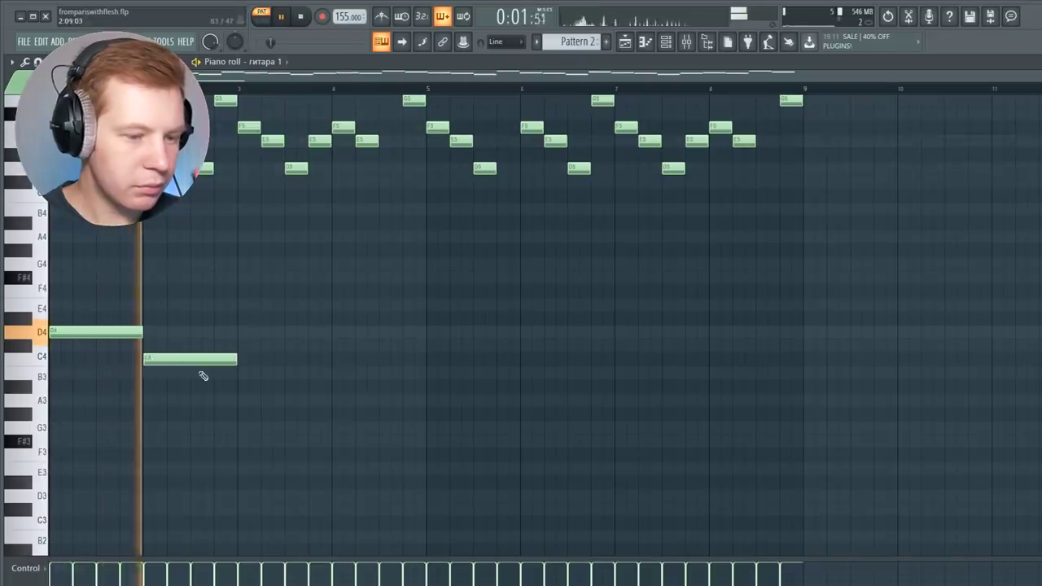
click(241, 388)
click(342, 389)
Copy the four bass notes into bars 5 to 8 and listen to the result.
ctrl+drag(500, 272, 105, 430)
shift+drag(72, 332, 449, 341)
click(442, 291)
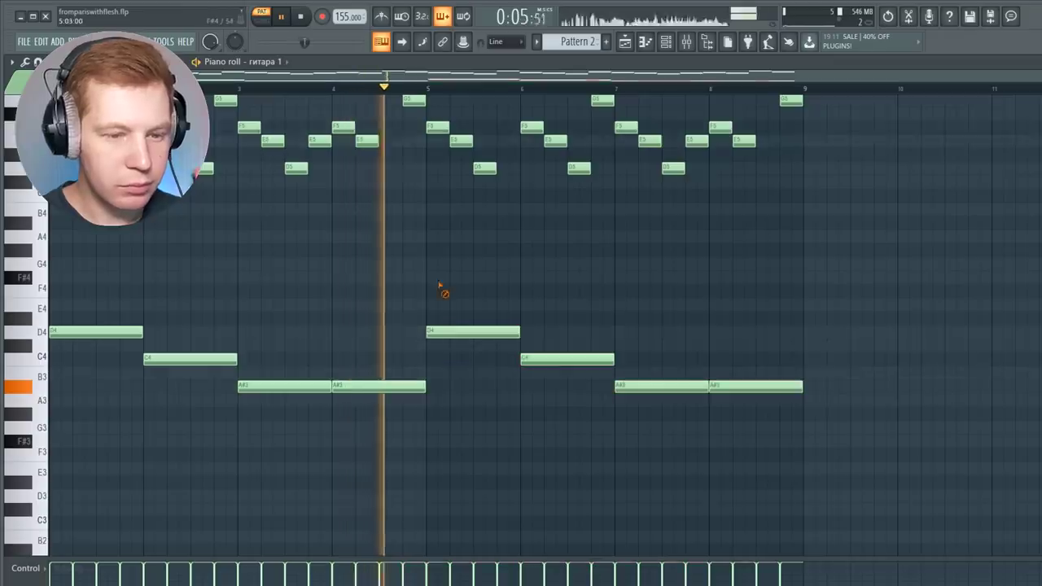
scroll(484, 354, up, 3)
key(space)
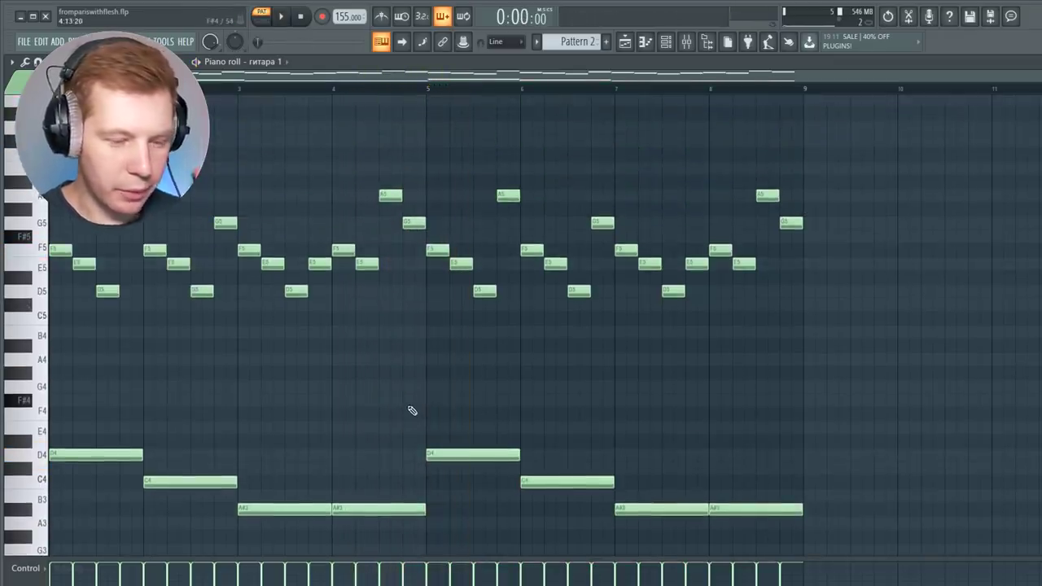
Select all melody and bass notes on the гитара 1 channel and randomize their velocities.
ctrl+drag(934, 122, 54, 571)
key(alt+r)
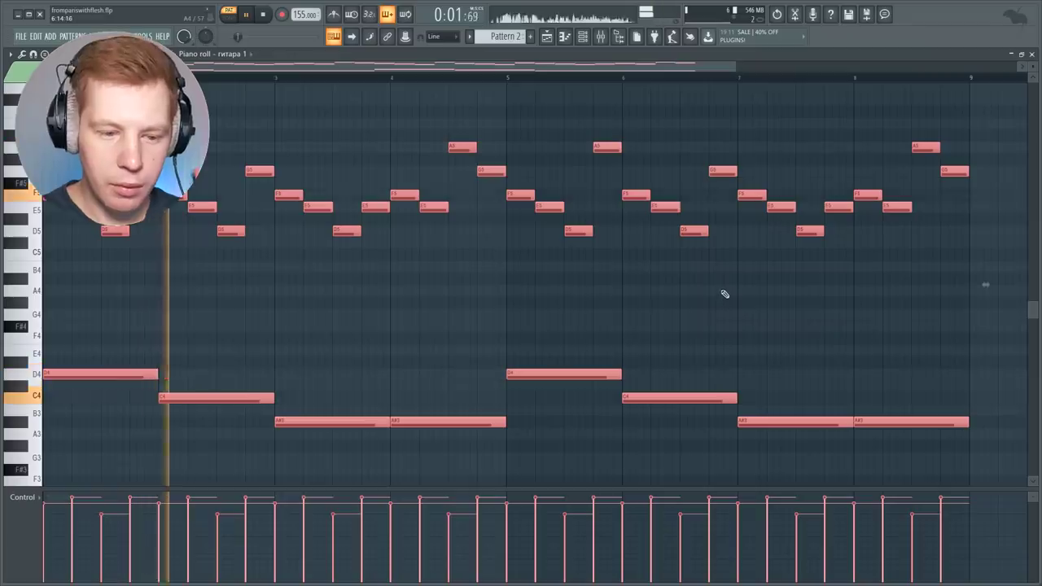
key(space)
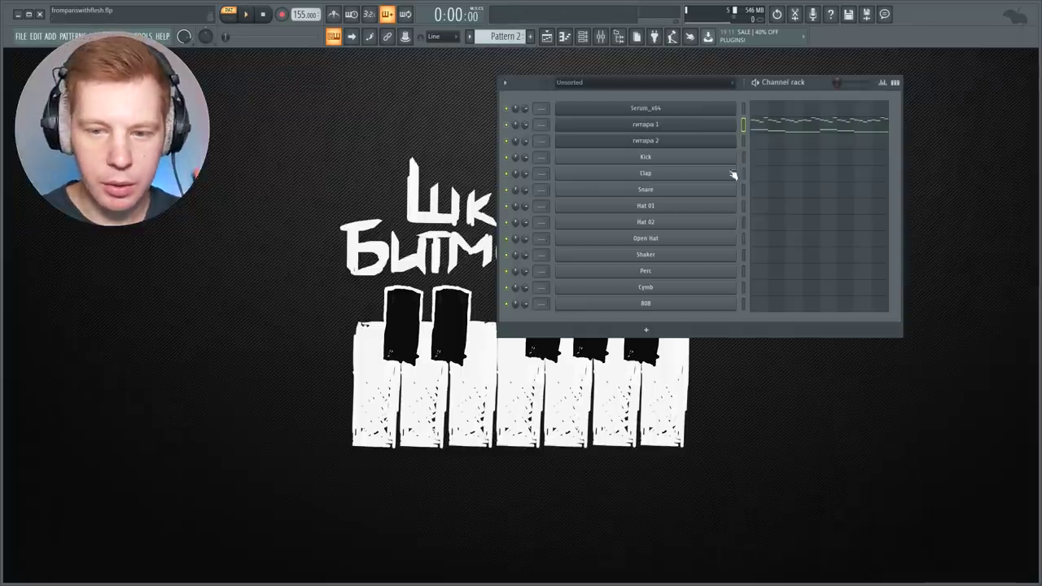
Open the гитара 2 channel's piano roll, add a half-beat F5 note at the start of bar 1 and play it.
right_click(713, 140)
click(765, 140)
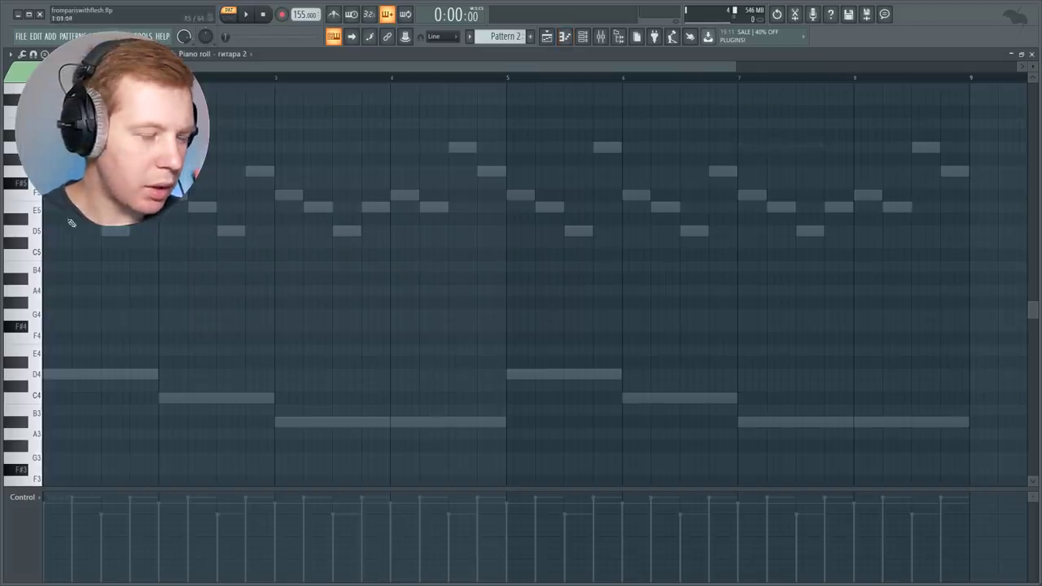
ctrl+scroll(71, 222, up, 2)
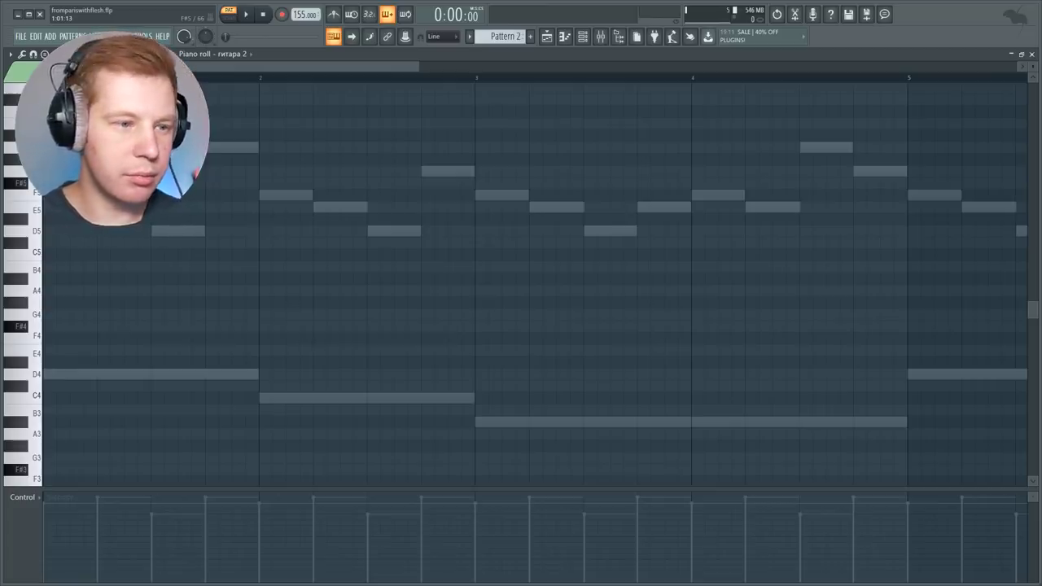
ctrl+scroll(3, 87, up, 3)
click(58, 195)
key(space)
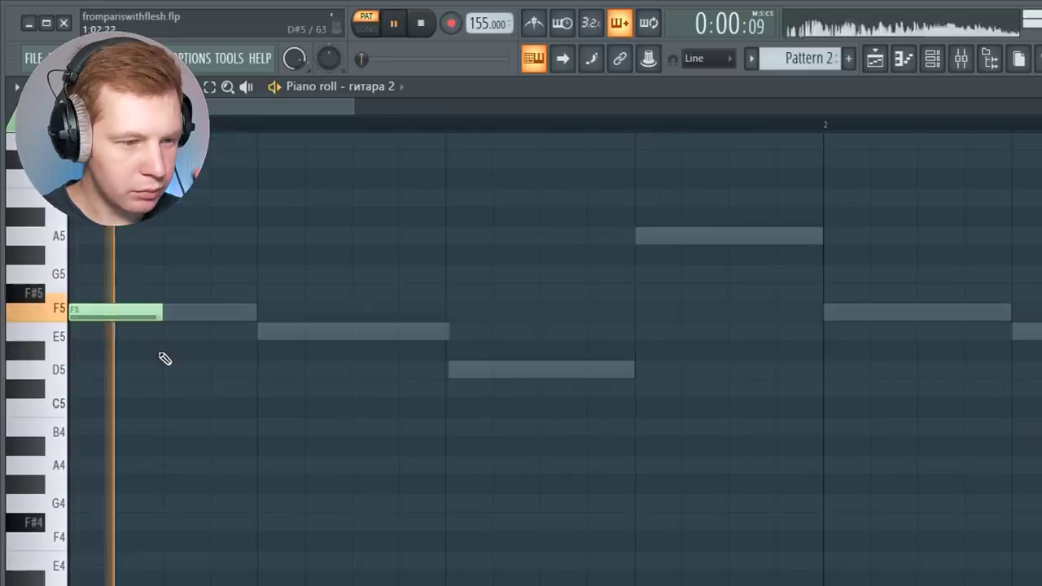
Continue bar 1 with a one-beat D5 note and a half-beat F5 note, filling the first two beats, and play it.
key(space)
click(118, 231)
drag(120, 233, 121, 244)
click(237, 206)
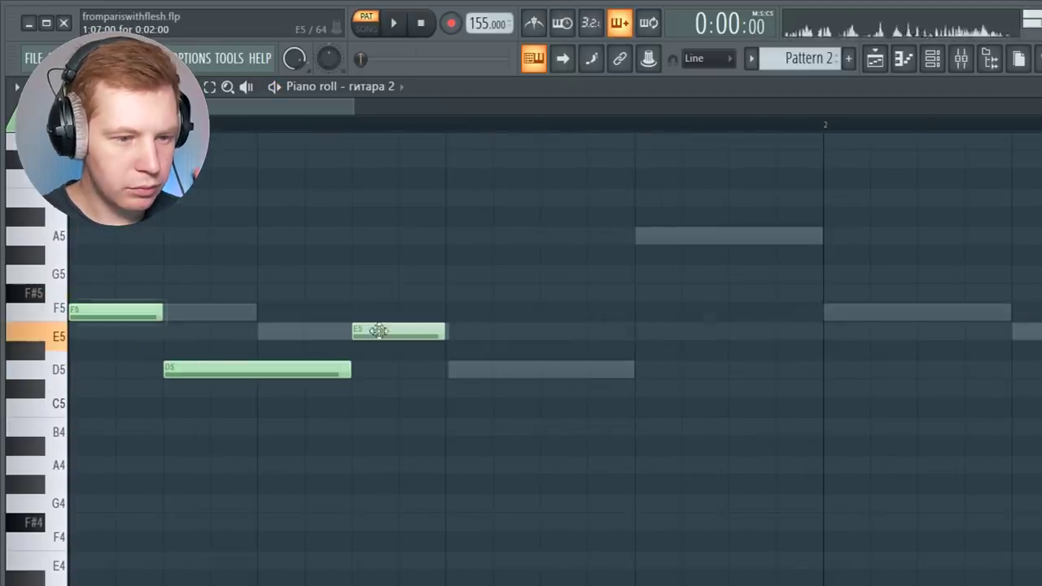
drag(378, 330, 383, 310)
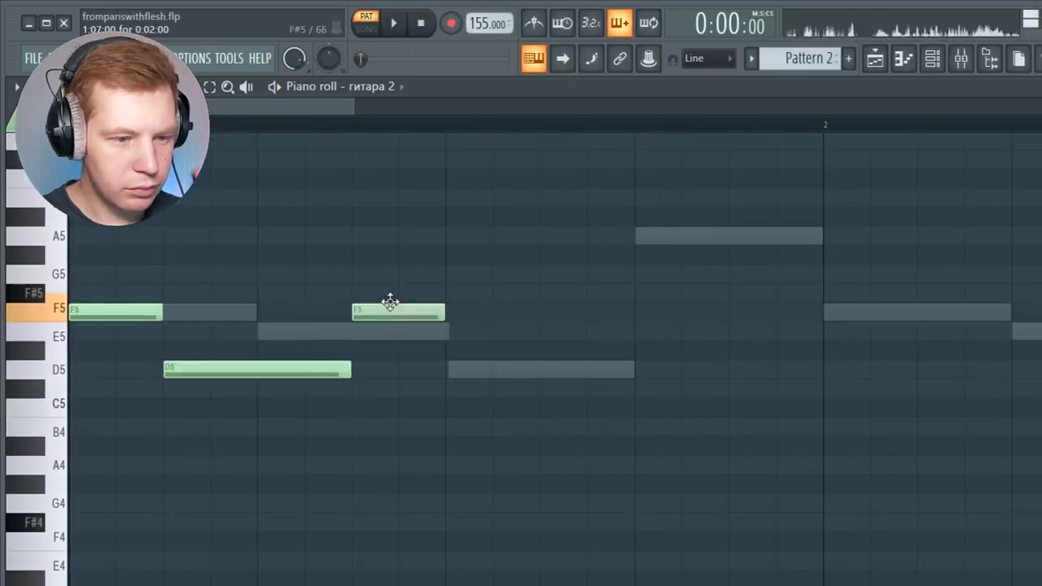
key(space)
Complete bar 1 with a one-beat D5 on beat 3 and half-beat A5 and G5 notes on beat 4, then listen.
click(521, 371)
key(space)
click(728, 235)
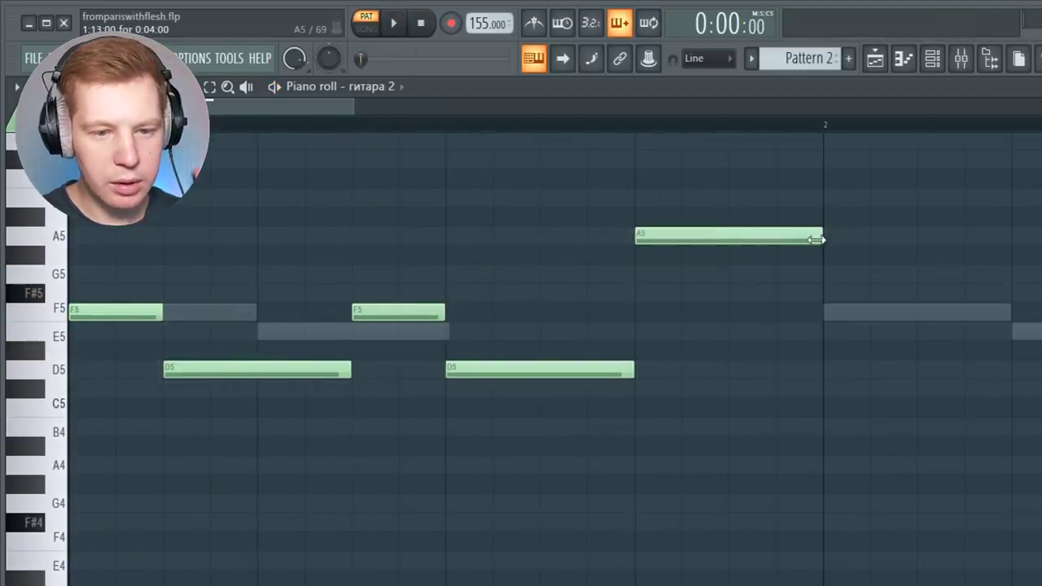
drag(818, 236, 728, 236)
click(735, 275)
key(space)
key(space)
Start bar 2 with a half-beat F5, a one-beat C5, a half-beat F5 and a one-beat D5 on beat 3.
drag(52, 299, 486, 470)
drag(209, 350, 498, 430)
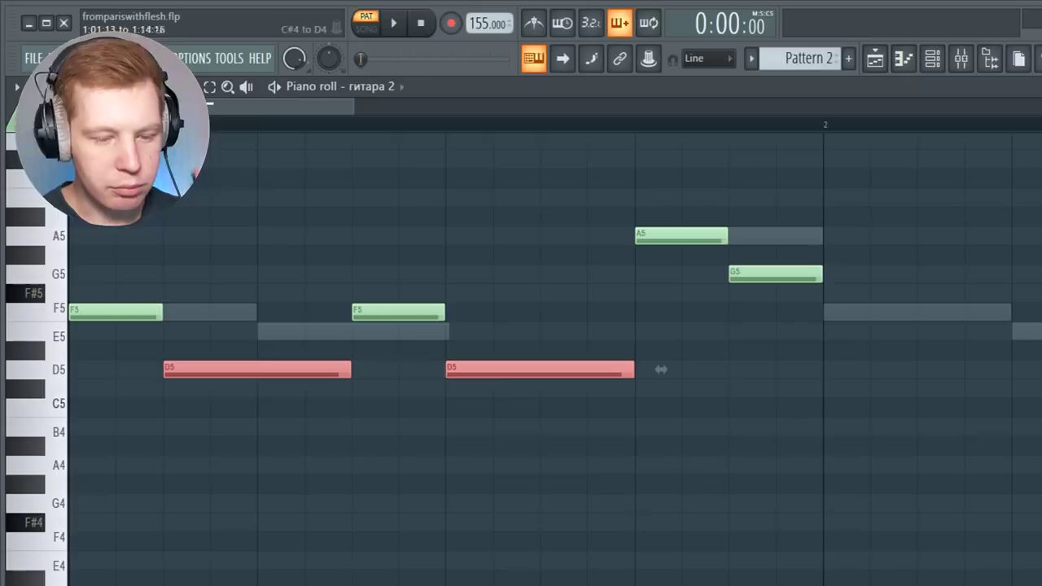
scroll(661, 370, down, 2)
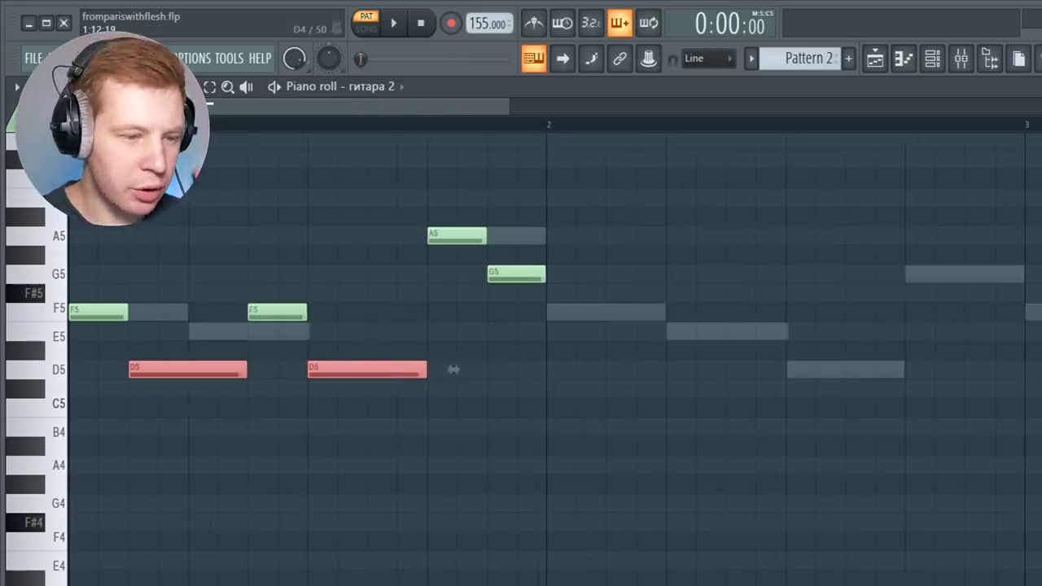
click(407, 501)
click(618, 405)
click(597, 314)
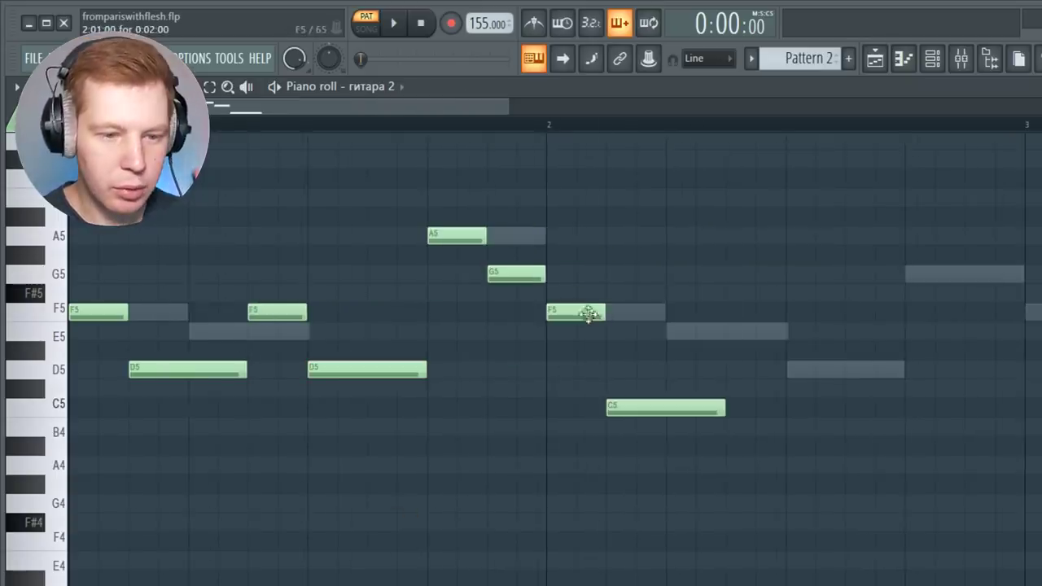
click(734, 314)
drag(875, 406, 821, 368)
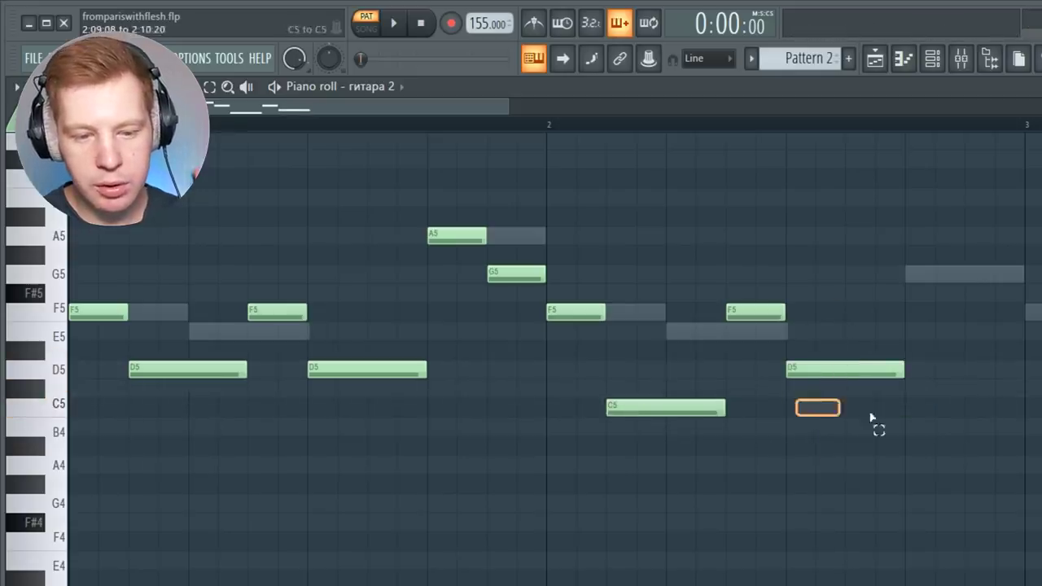
Try C5 for the third-beat note of bar 2, listen from bar 2, and return the note to D5.
drag(813, 368, 813, 407)
click(552, 125)
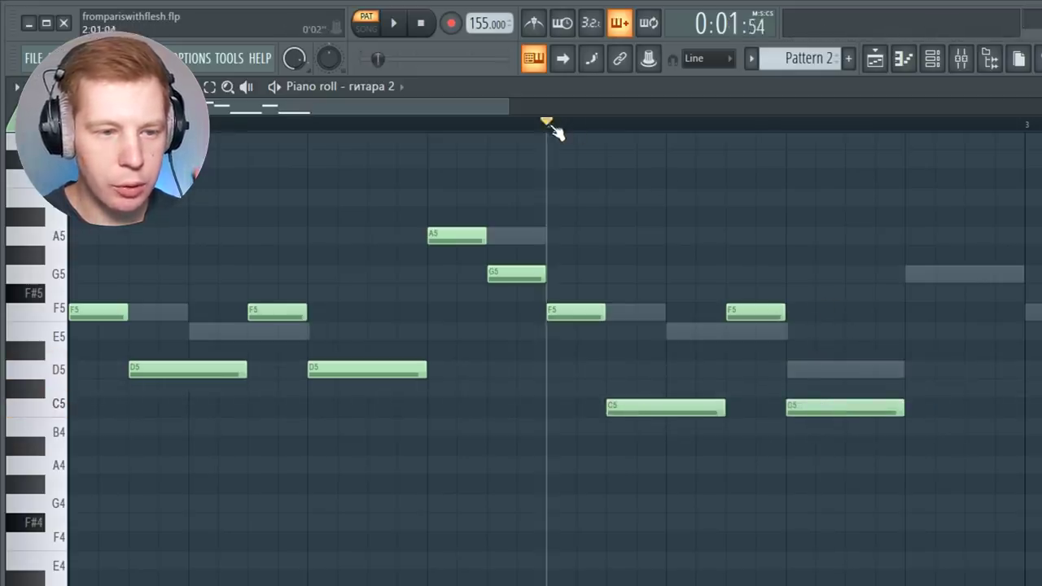
key(space)
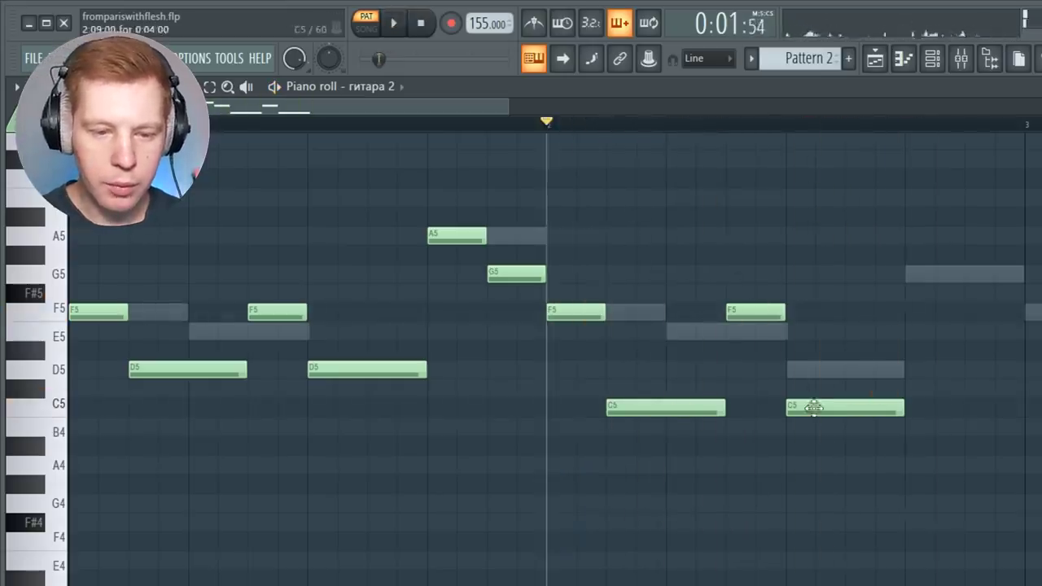
key(space)
drag(825, 402, 830, 356)
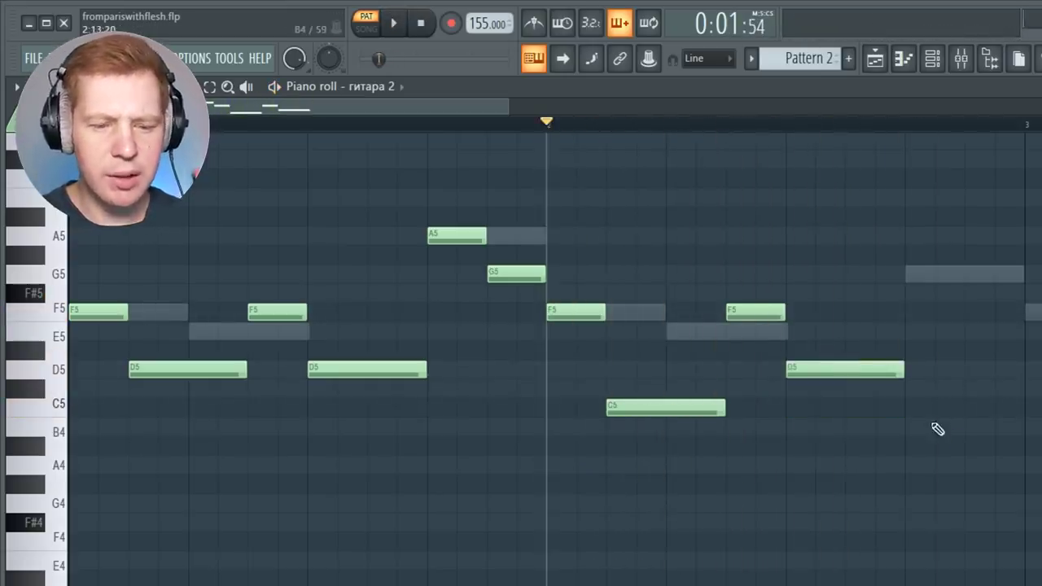
Finish bar 2 with half-beat G5 and E5 notes and begin bar 3 with a half-beat F5 and a one-beat A#4.
key(space)
key(space)
drag(855, 309, 865, 454)
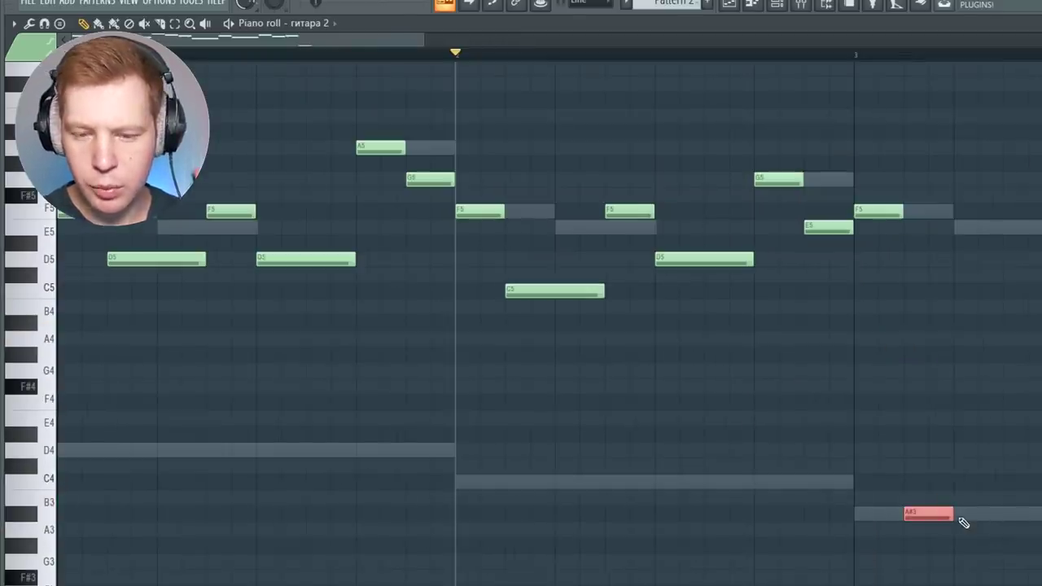
key(ctrl+Up)
drag(951, 323, 1001, 324)
ctrl+click(1000, 380)
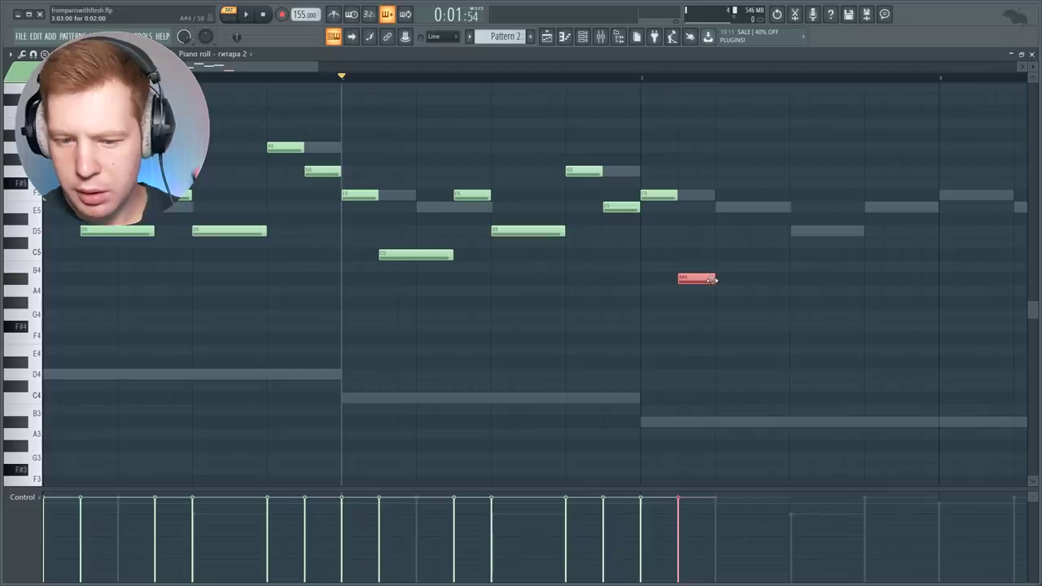
Complete bar 3 with E5, A#4, E5 and D5, and add F5, A#4, E5 and A#4 to bar 4 while listening.
key(space)
click(771, 206)
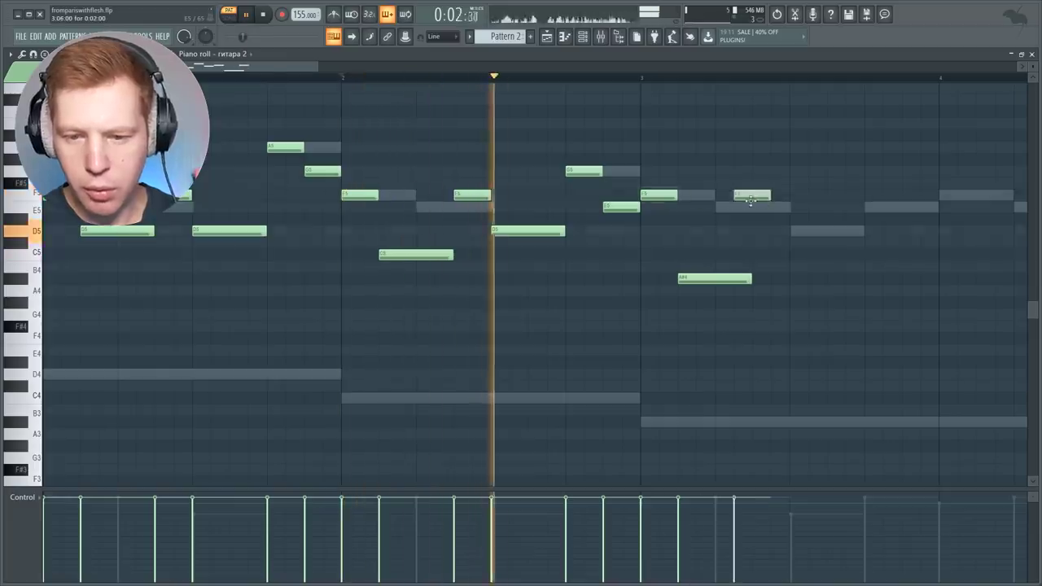
click(826, 279)
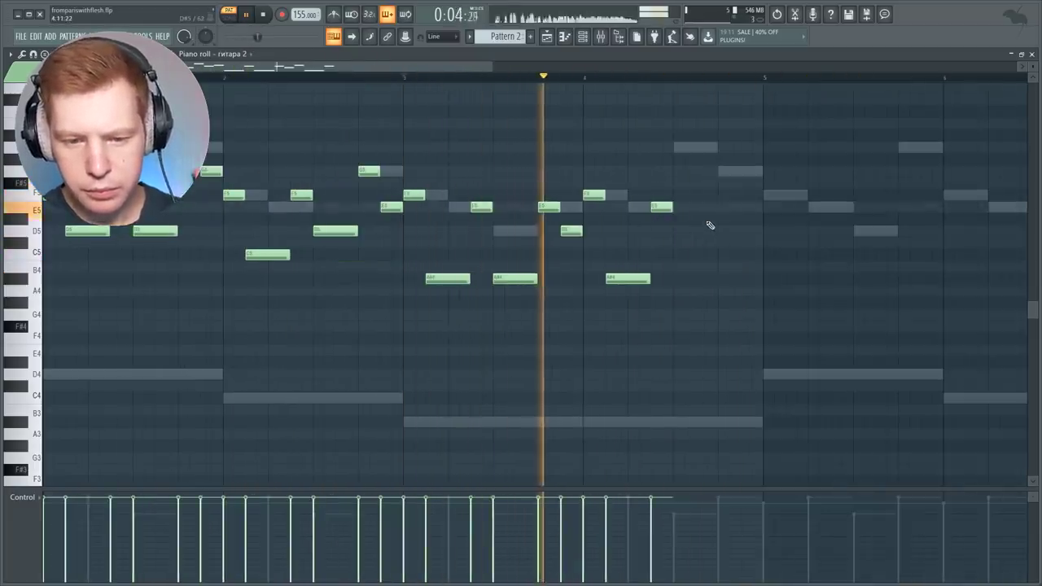
key(space)
mouse_move(708, 230)
mouse_down()
mouse_move(693, 148)
mouse_move(692, 278)
mouse_up()
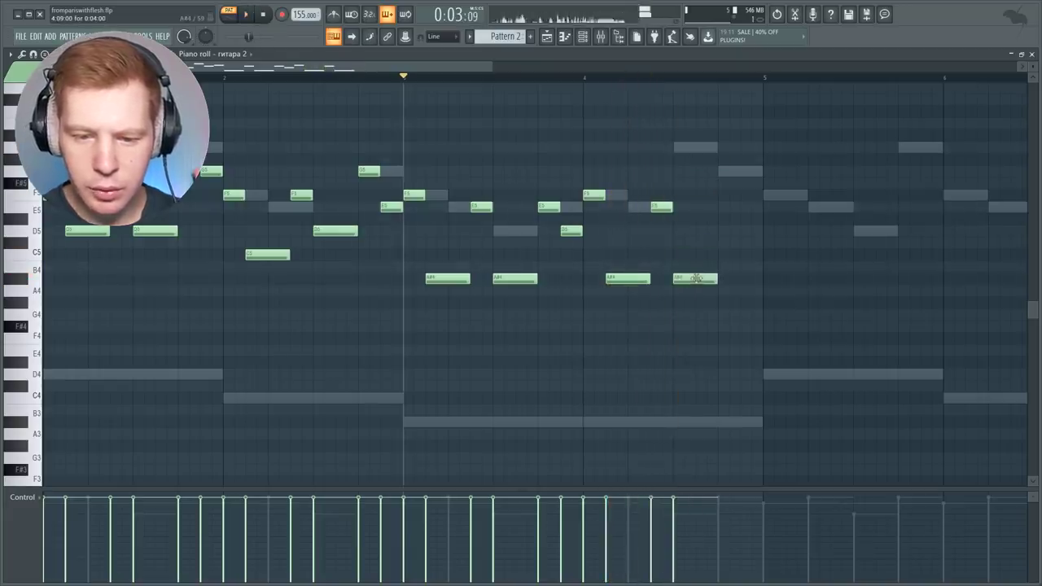
Listen from beat 3 of bar 4 and try A4 instead of A#4 for the note there.
drag(684, 423, 775, 426)
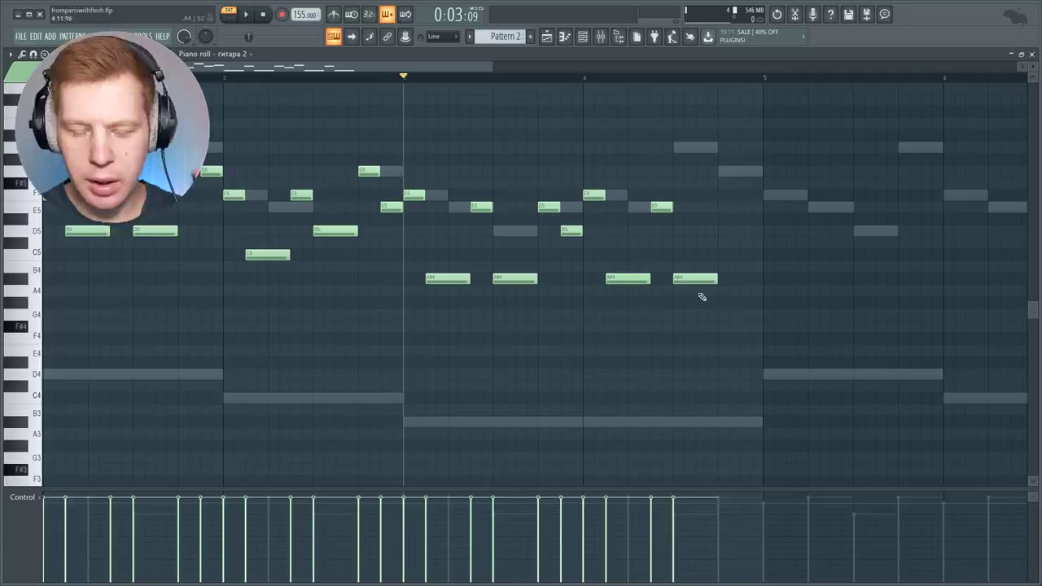
drag(687, 273, 703, 377)
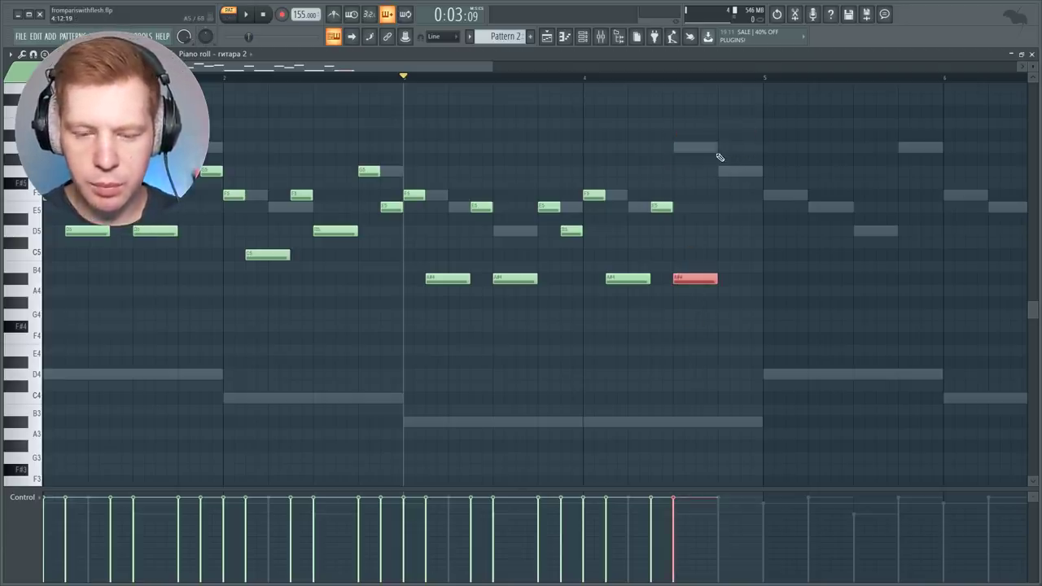
click(675, 81)
key(space)
key(space)
click(678, 82)
key(space)
key(space)
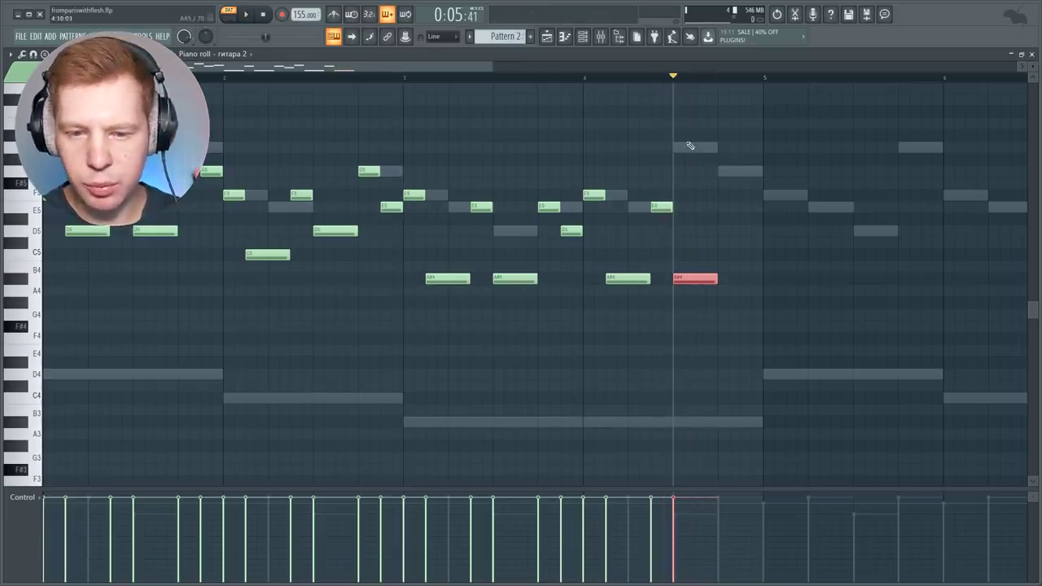
mouse_move(690, 282)
mouse_down()
mouse_move(690, 270)
mouse_move(690, 296)
mouse_up()
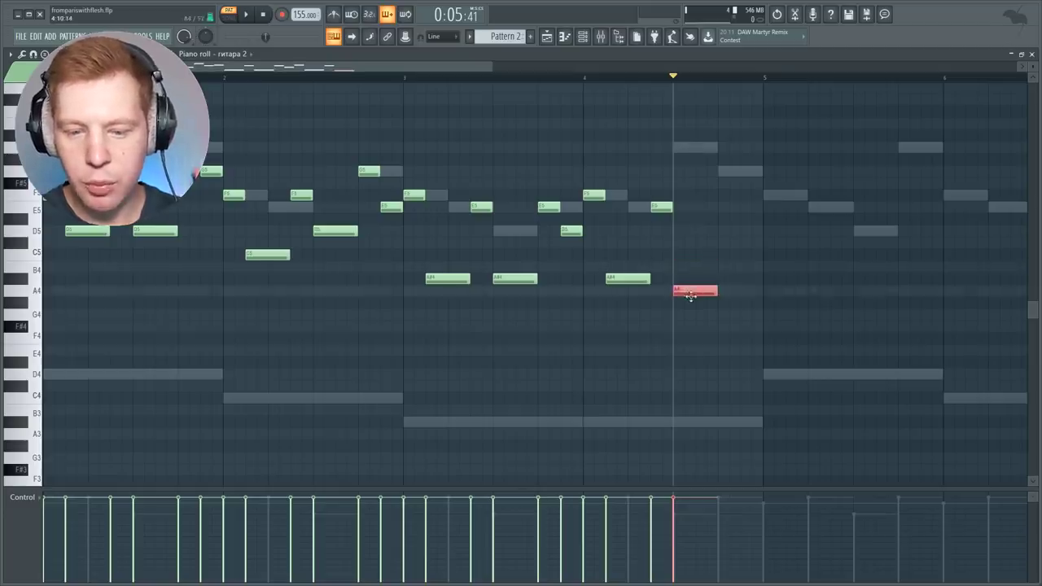
key(space)
key(space)
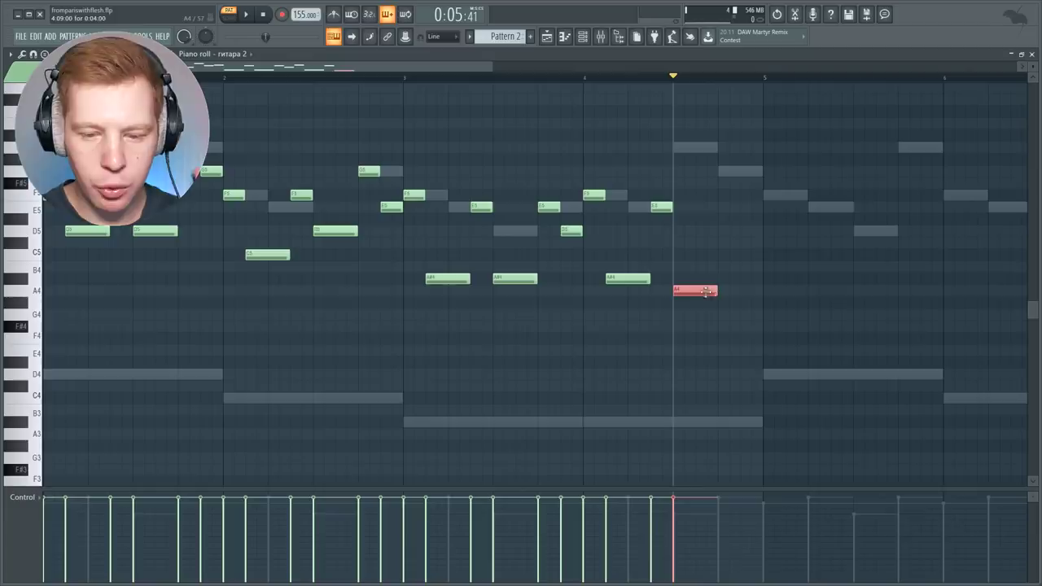
Move the third-beat note of bar 4 to D5, end the bar with half-beat G5 and E5 notes, and play from bar 4.
drag(702, 298, 699, 233)
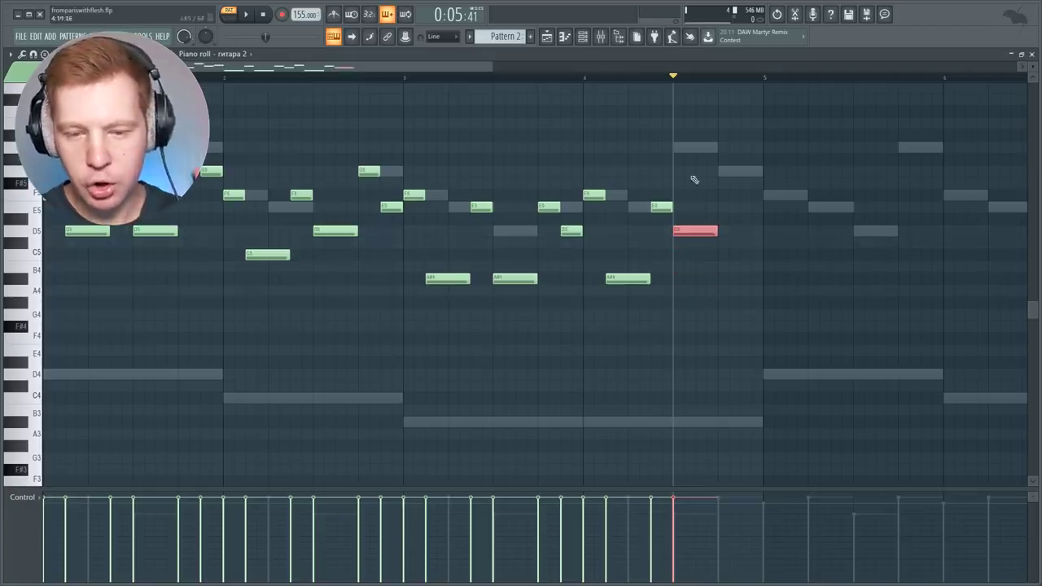
click(583, 78)
key(space)
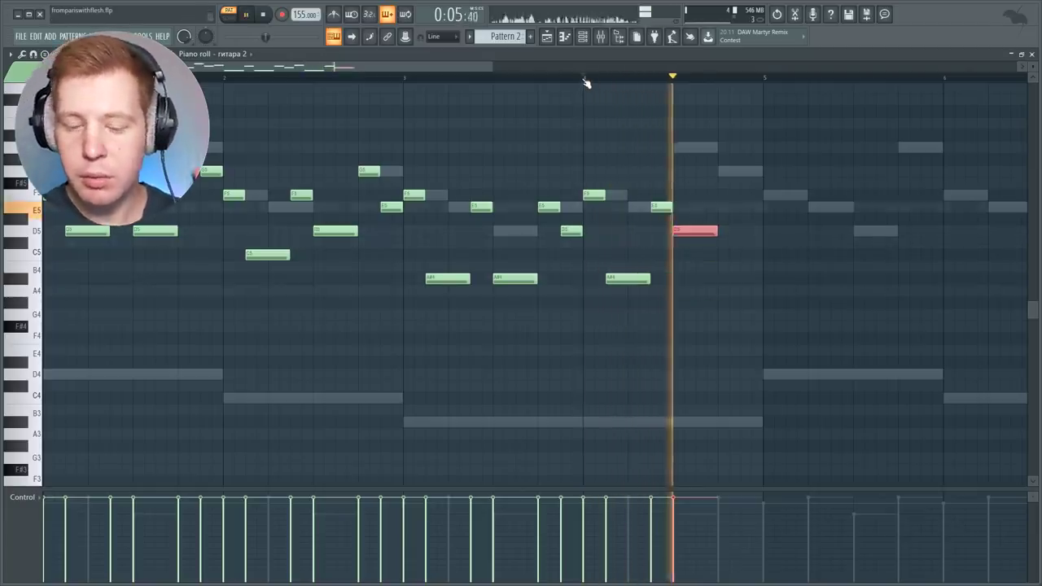
key(space)
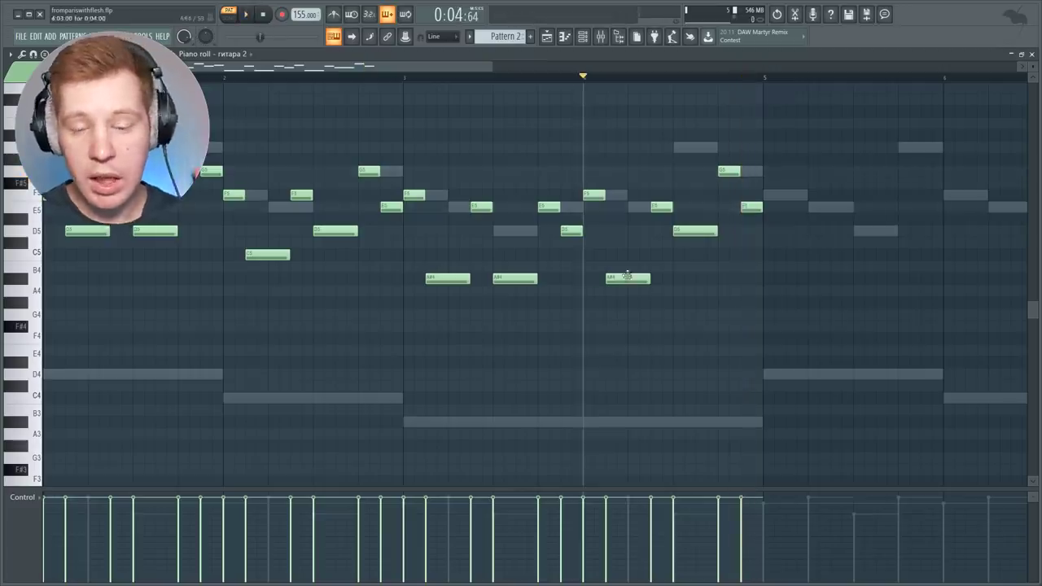
Select all гитара 2 notes, randomize their velocities and apply level scaling to them.
drag(835, 118, 600, 256)
key(ctrl+a)
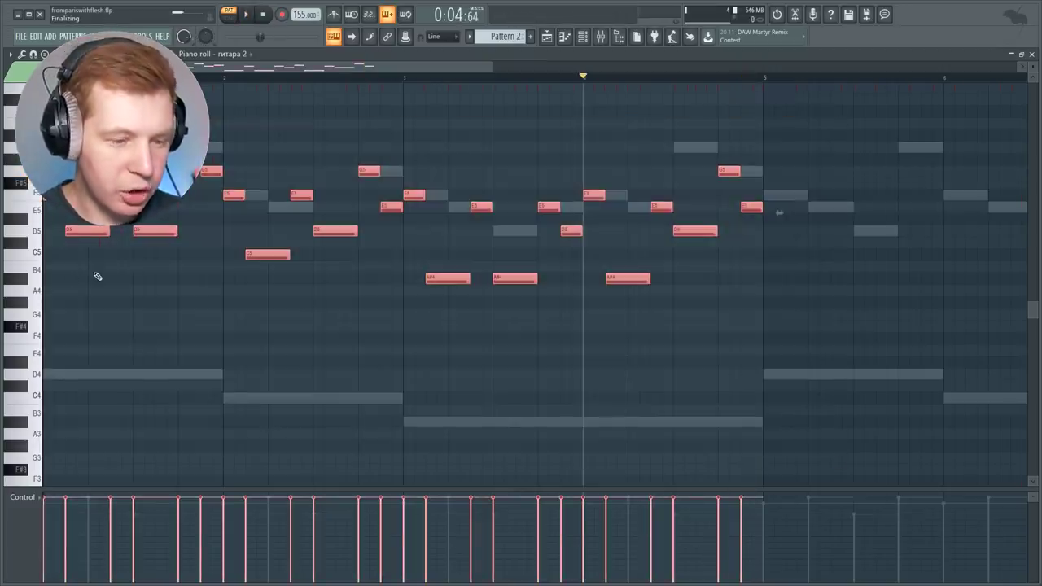
key(alt+r)
click(720, 298)
key(alt+x)
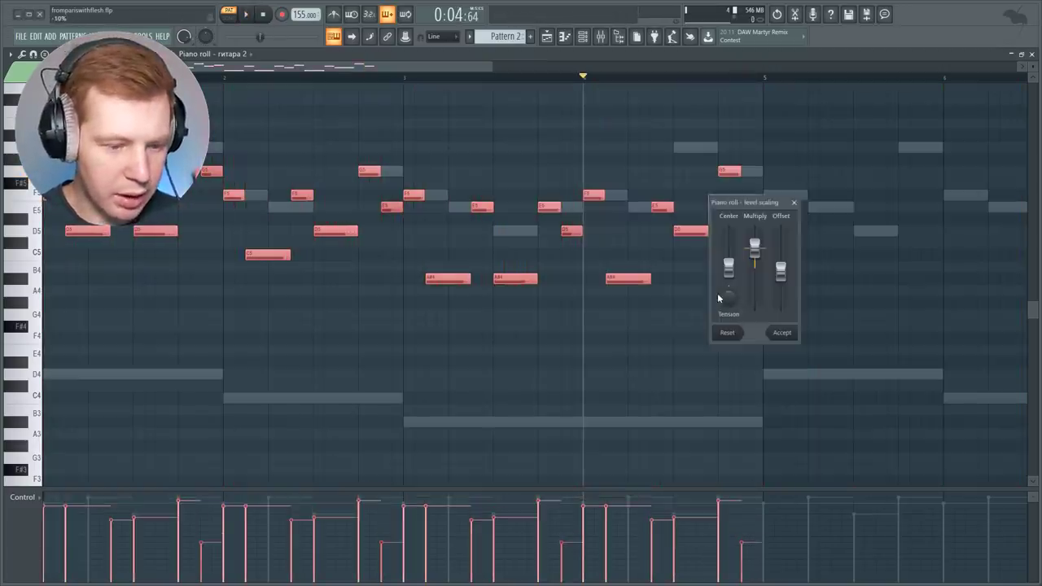
click(781, 333)
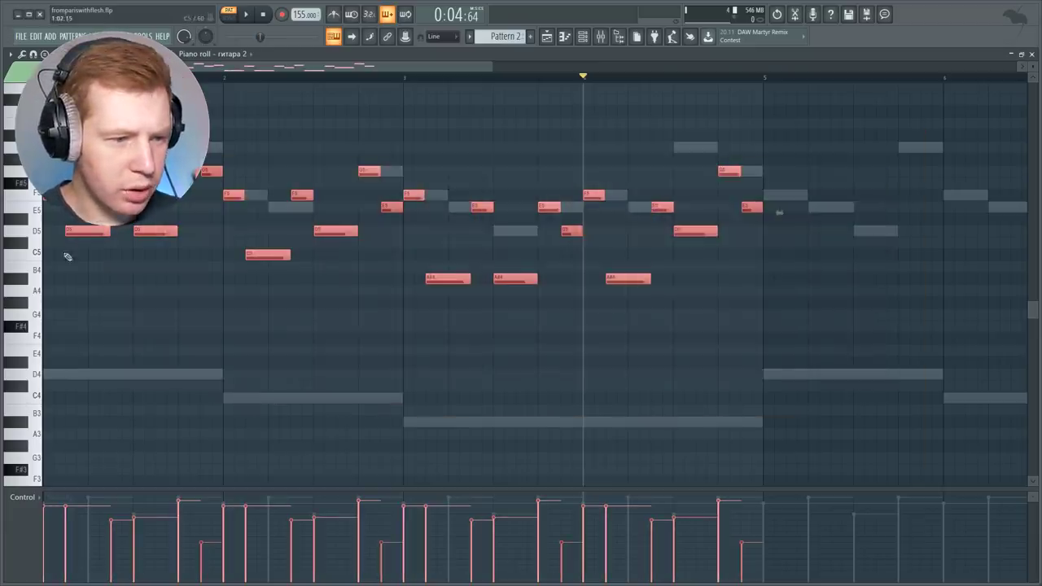
Duplicate the four-bar гитара 2 melody into bars 5 to 8 and listen to it.
key(ctrl+b)
ctrl+right_click(772, 289)
key(space)
ctrl+right_click(661, 345)
key(ctrl+d)
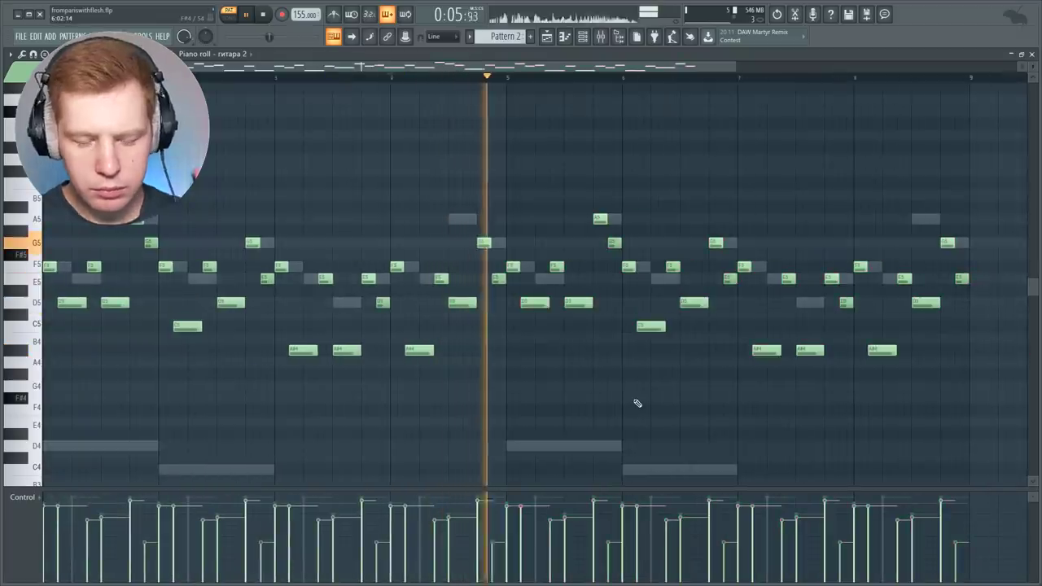
Open the Serum_x64 channel's piano roll and add one-bar notes in bars 1 to 4: D4, C4, A#3 and A#3.
click(1032, 55)
key(space)
right_click(705, 112)
click(749, 109)
drag(49, 446, 148, 453)
click(161, 466)
scroll(268, 391, down, 3)
click(277, 386)
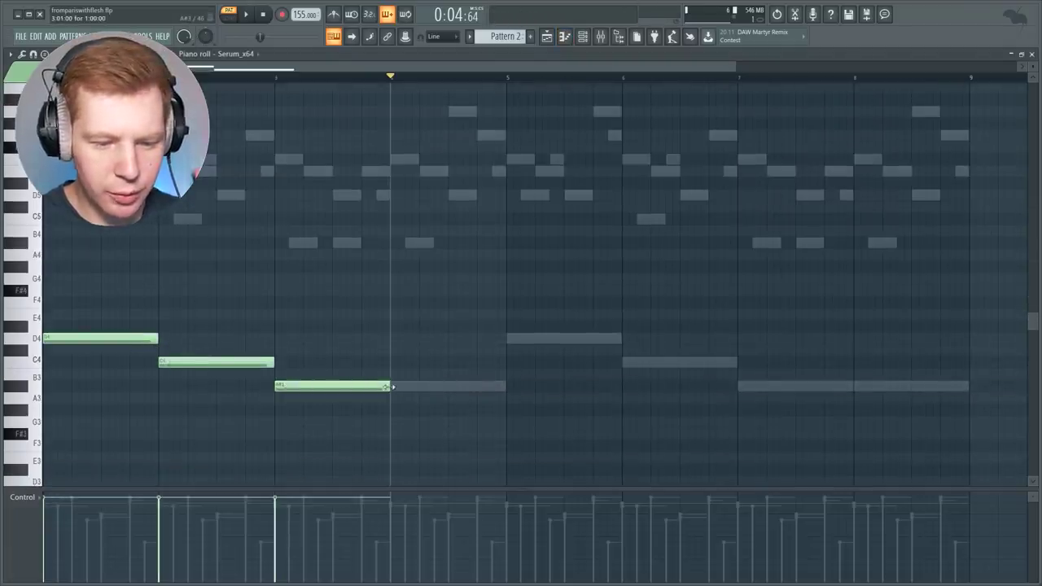
click(394, 387)
Copy the four Serum_x64 notes into bars 5 to 8 and raise all eight notes by one octave.
key(ctrl+a)
mouse_move(44, 336)
mouse_down()
mouse_move(555, 316)
mouse_move(511, 327)
mouse_up()
ctrl+click(560, 318)
key(ctrl+Up)
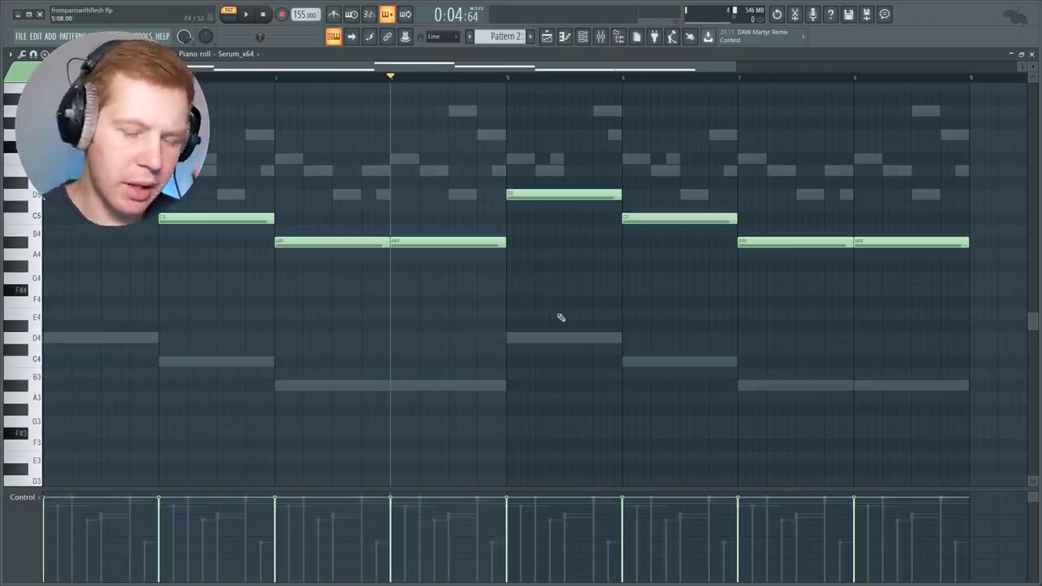
Paste the гитара 1 and гитара 2 notes into Pattern 1, and copy the Kick notes onto the 808 channel.
click(1032, 55)
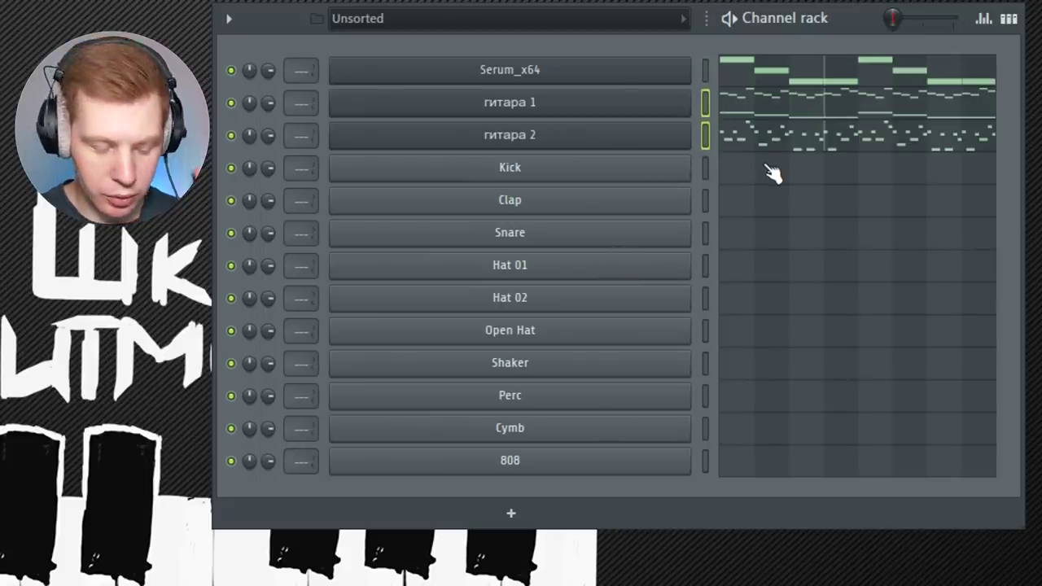
key(KP_Add)
key(ctrl+v)
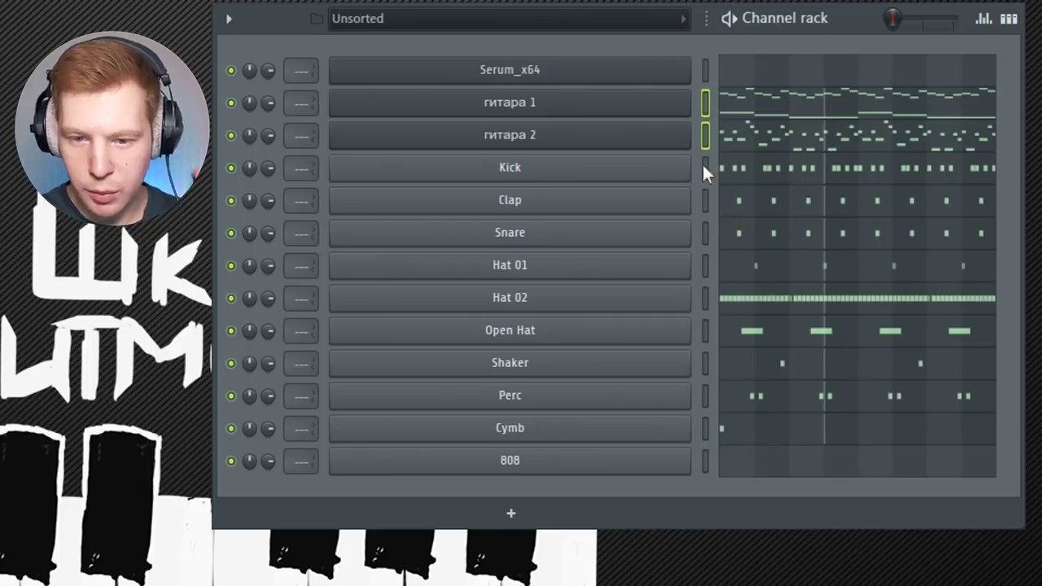
click(706, 460)
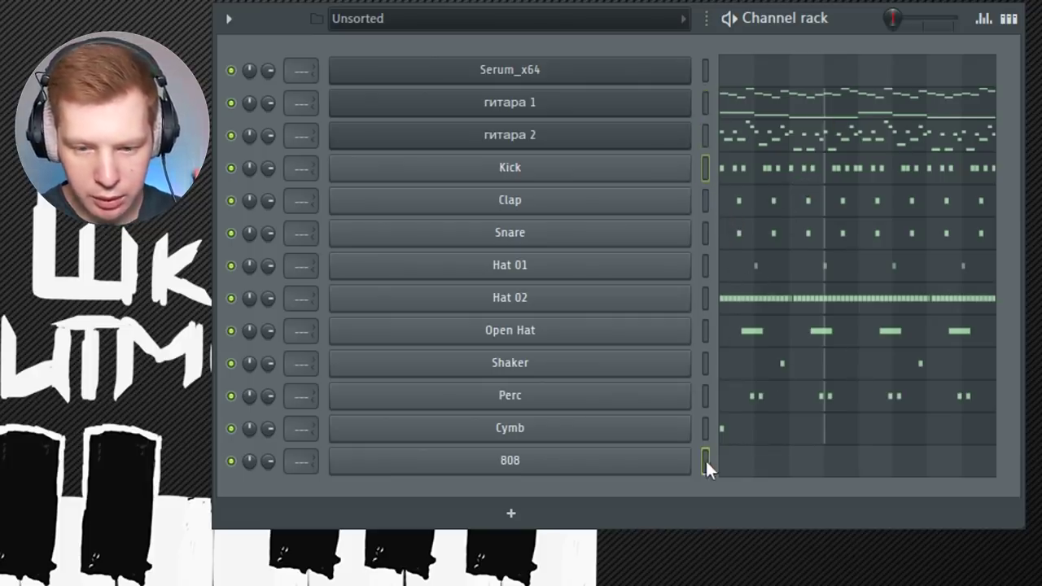
key(ctrl+v)
Transpose the 808 notes to D4 in bars 1 and 5, C4 in bars 2 and 6, A#3 in the remaining bars, and play.
click(761, 461)
drag(992, 368, 47, 167)
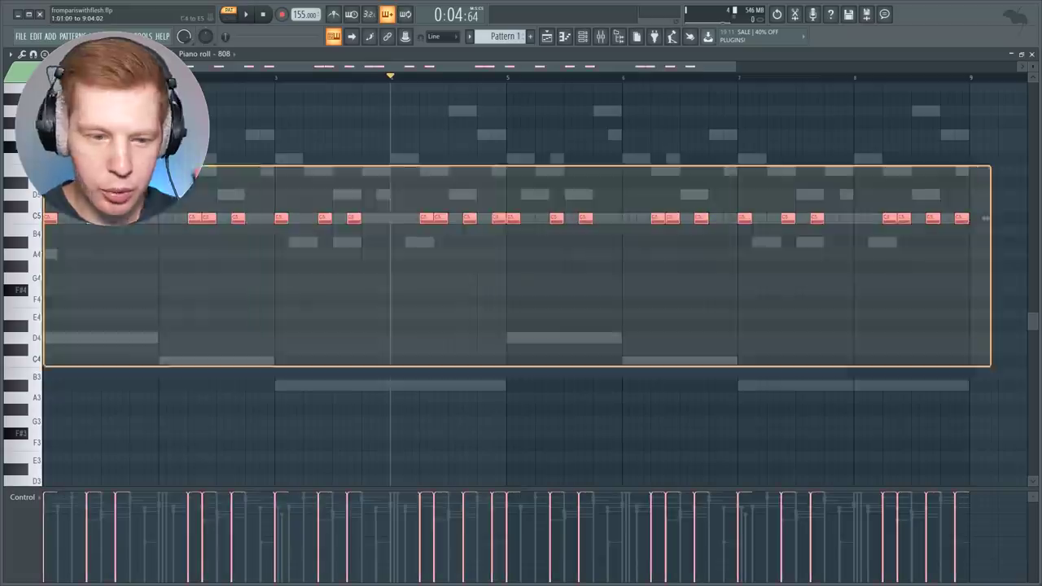
drag(50, 228, 47, 347)
drag(168, 323, 237, 363)
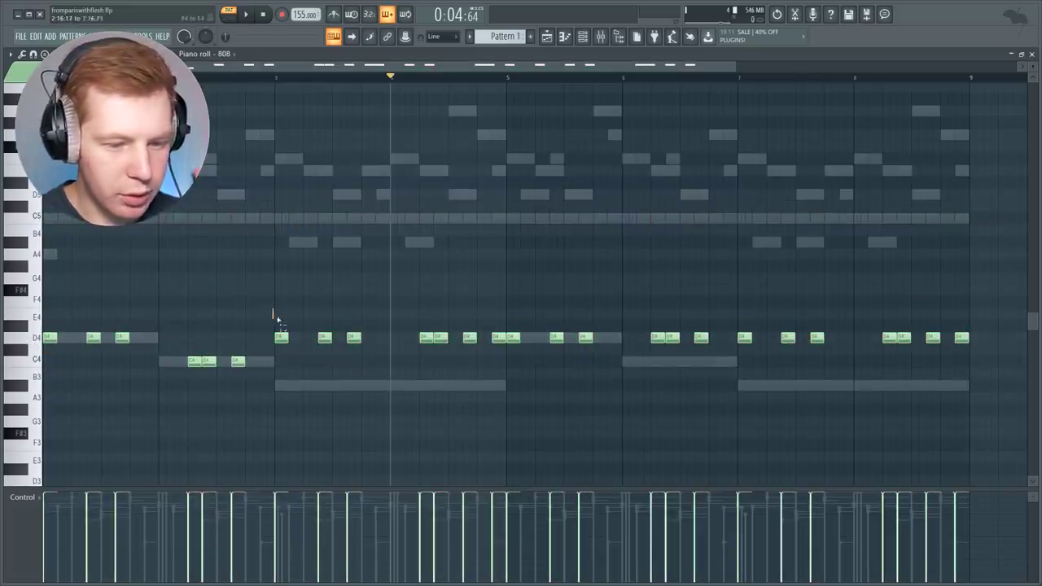
key(space)
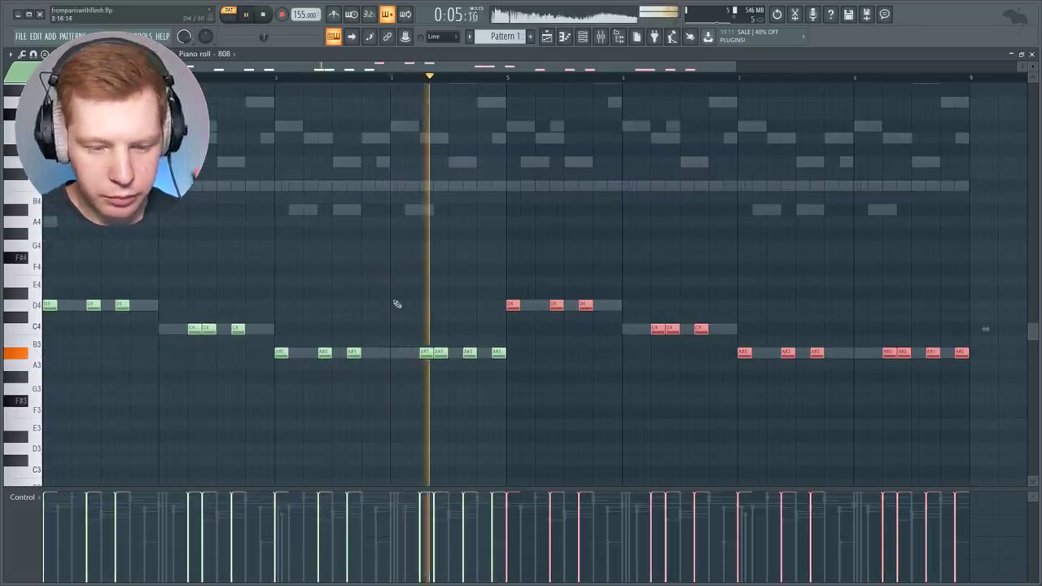
Stop playback, raise all the 808 notes by one octave and close the piano roll.
key(ctrl+d)
key(space)
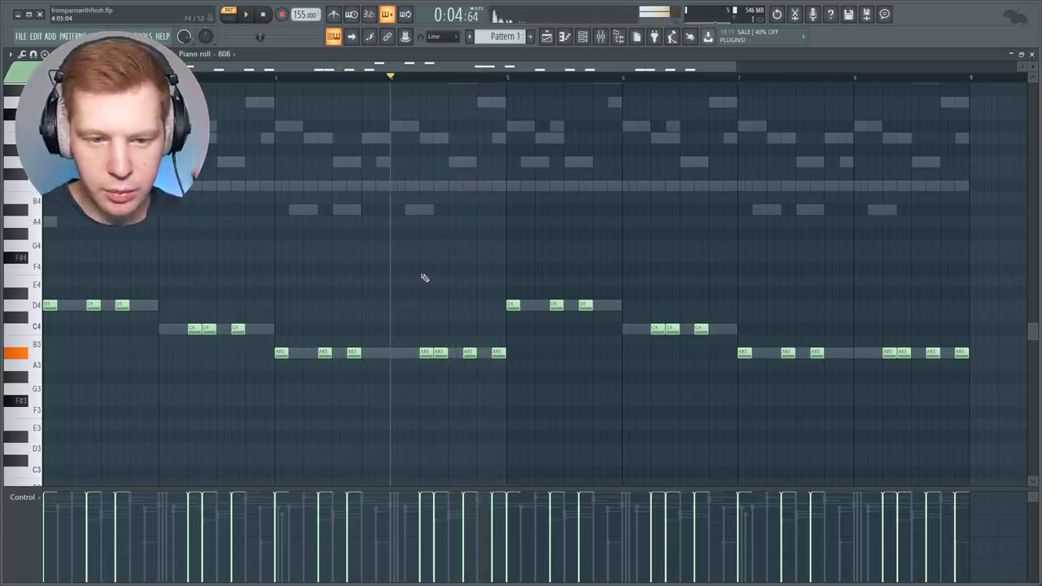
key(ctrl+Up)
scroll(422, 298, up, 5)
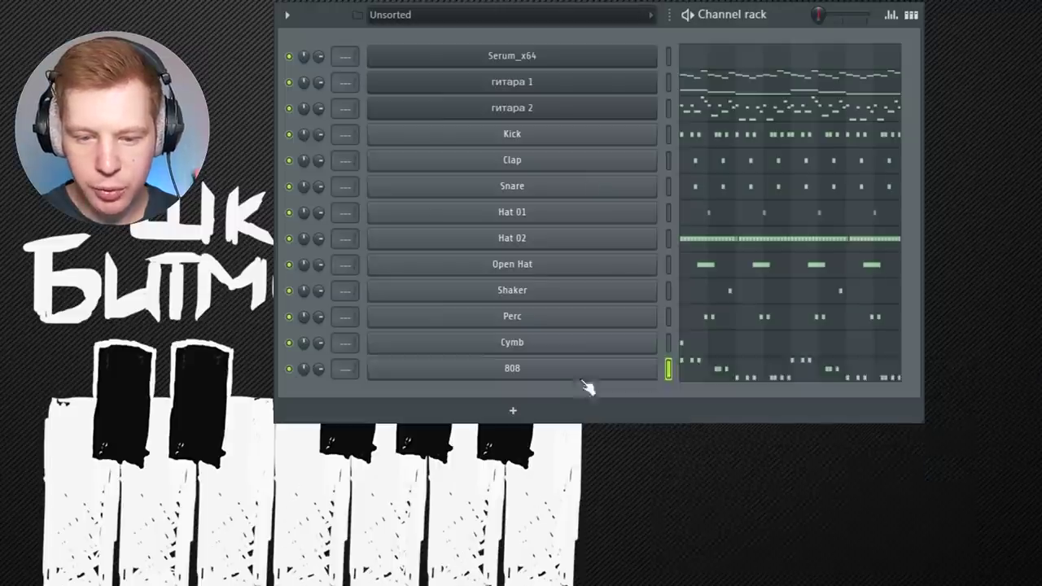
right_click(582, 379)
click(552, 394)
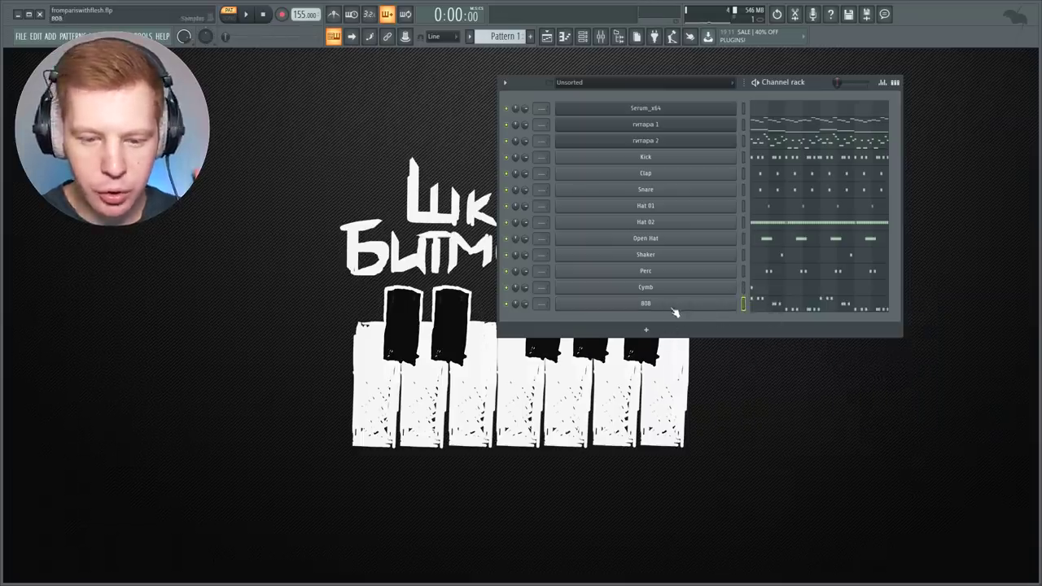
click(777, 309)
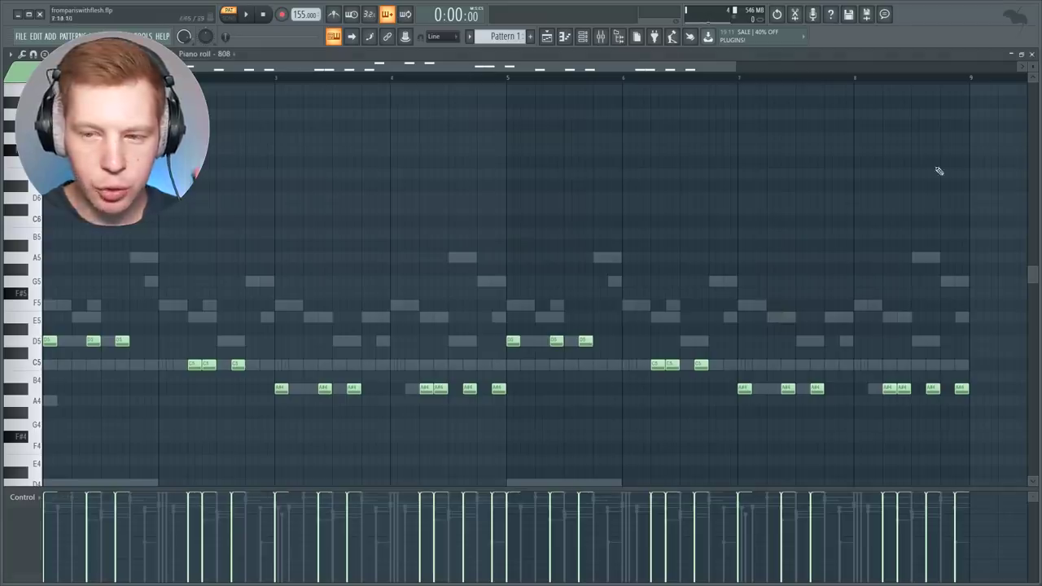
click(1032, 54)
In the 808 channel's precomputed sample effects, raise the OUT fade and the EQ amount, and close the channel settings.
click(686, 307)
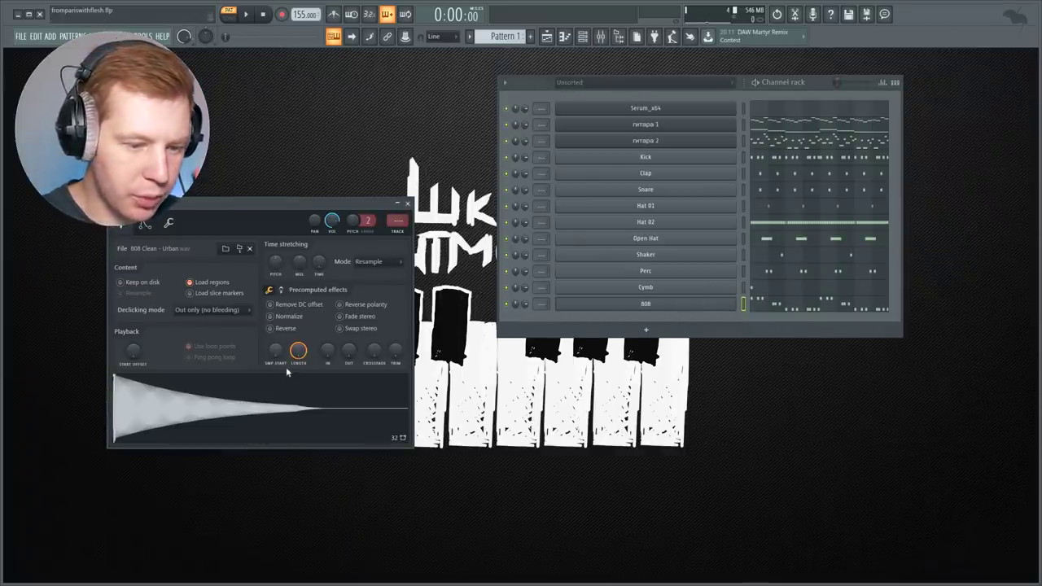
click(281, 290)
drag(342, 241, 364, 203)
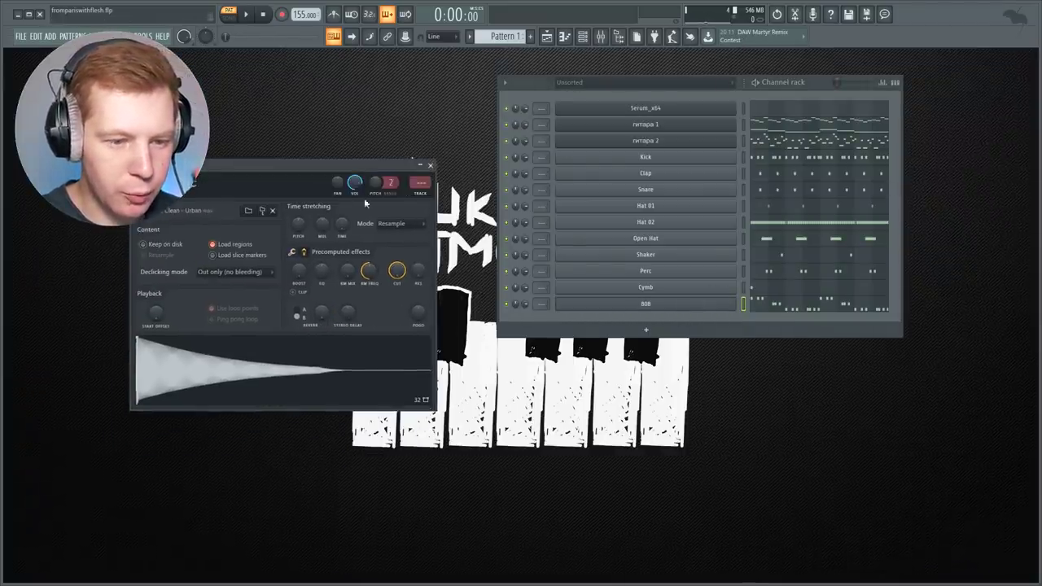
click(292, 253)
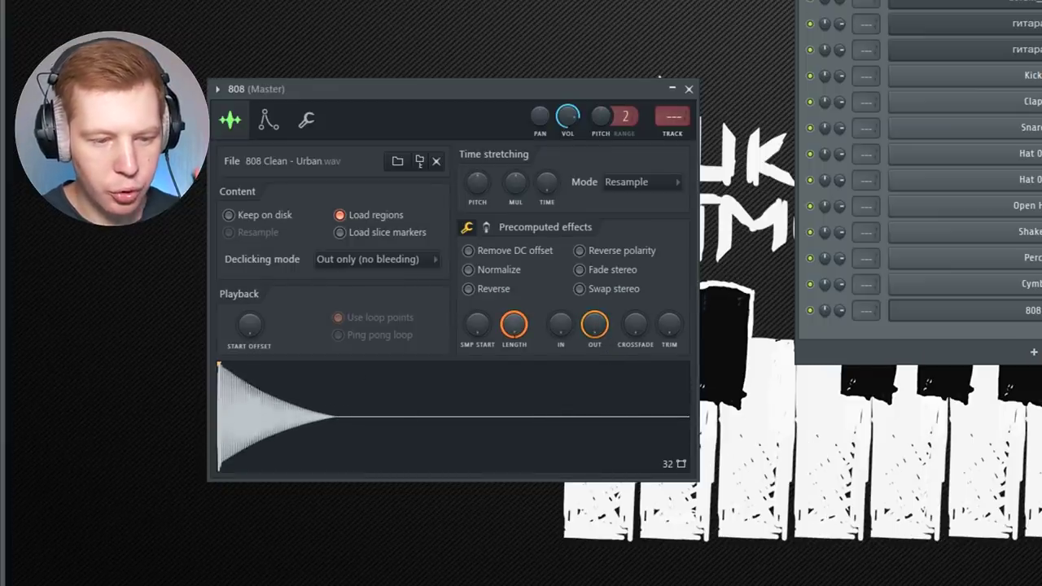
click(486, 228)
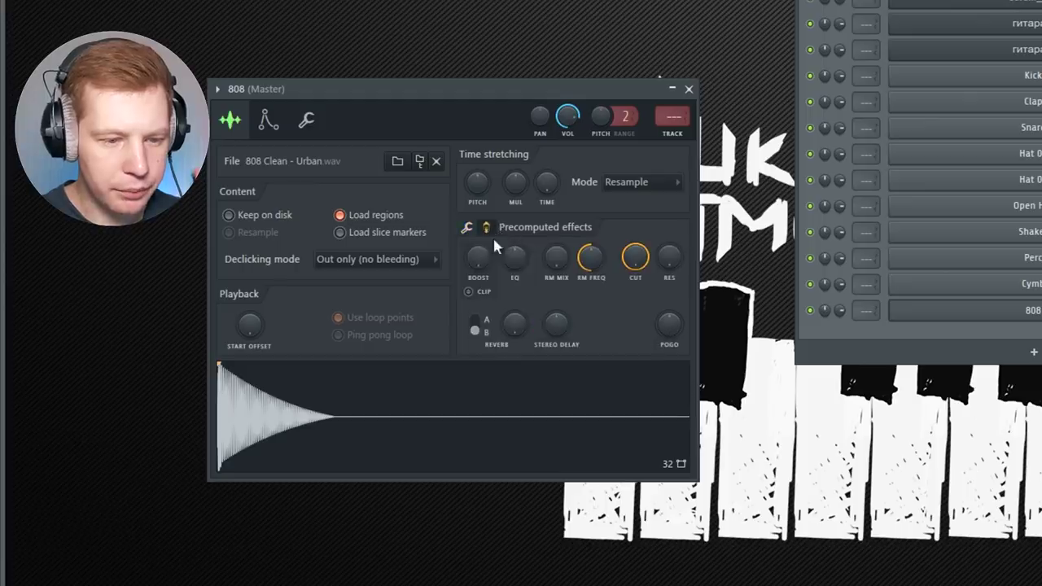
mouse_move(515, 257)
mouse_down()
mouse_move(516, 240)
mouse_move(518, 264)
mouse_up()
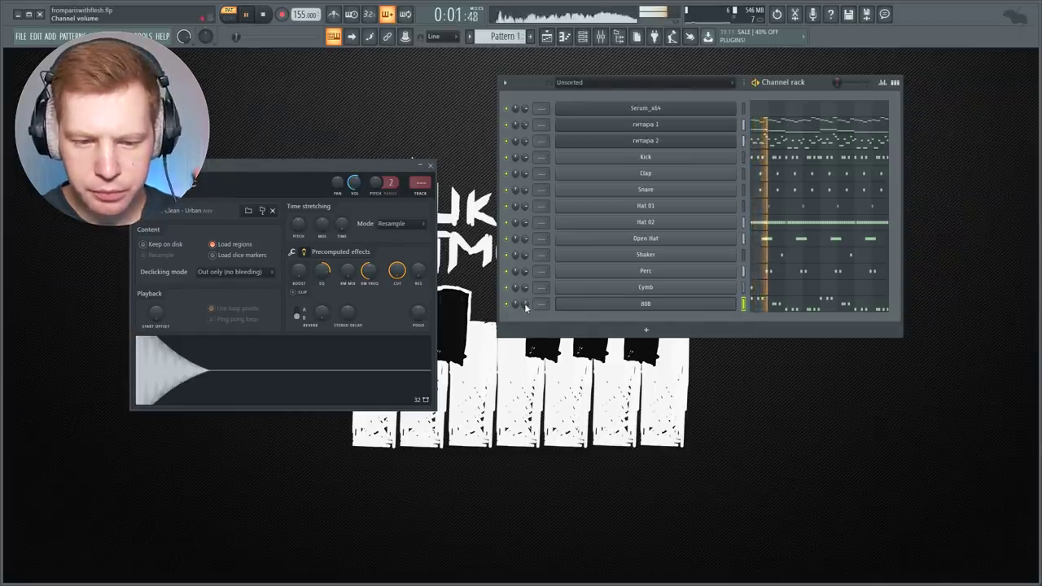
click(432, 167)
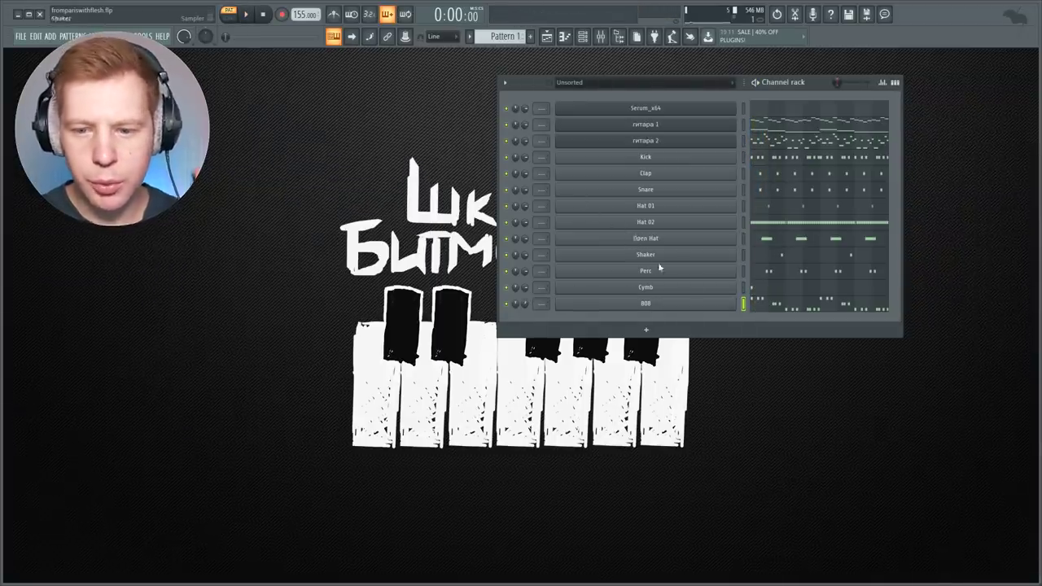
In the 808 piano roll, raise the first note of bar 4 to E5 and the first note of bar 6 to F5, and play.
click(817, 311)
click(275, 78)
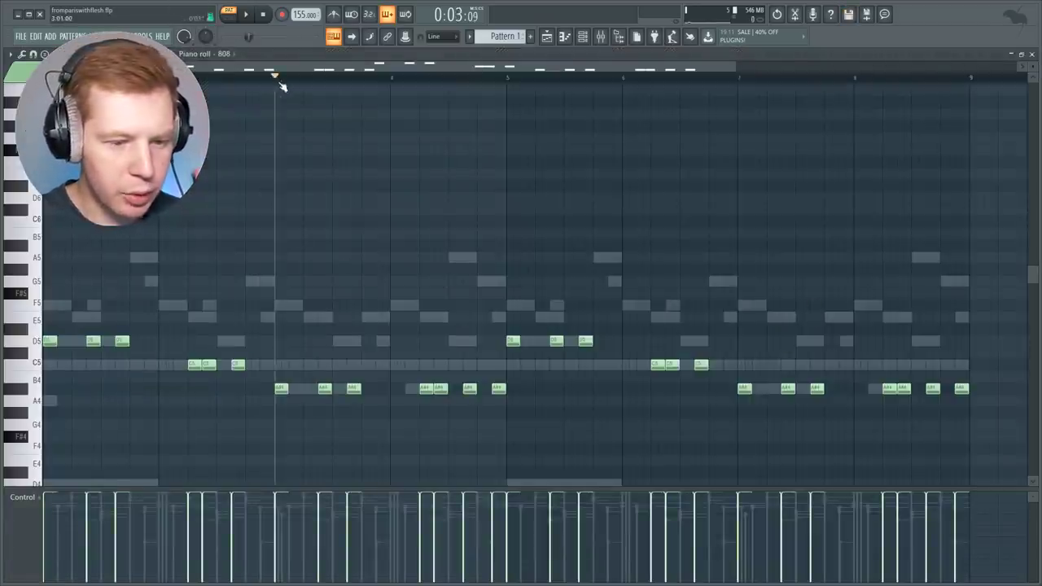
key(space)
key(space)
click(654, 79)
drag(656, 363, 656, 304)
key(space)
key(space)
Raise the first 808 note of bar 8 by one octave to A#5, play the result and close the piano roll.
key(space)
ctrl+click(889, 389)
key(ctrl+Up)
ctrl+click(835, 422)
key(space)
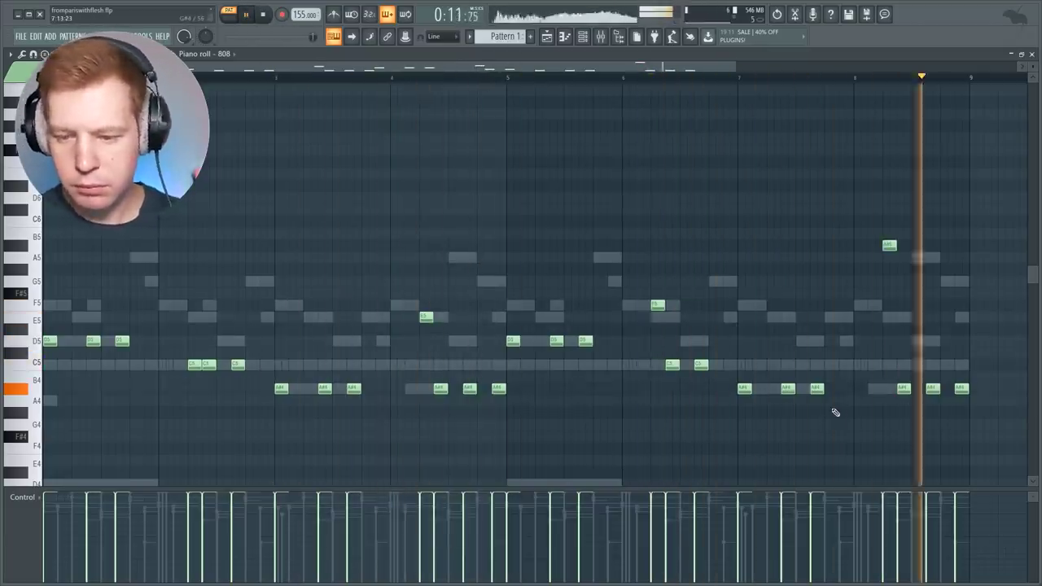
key(space)
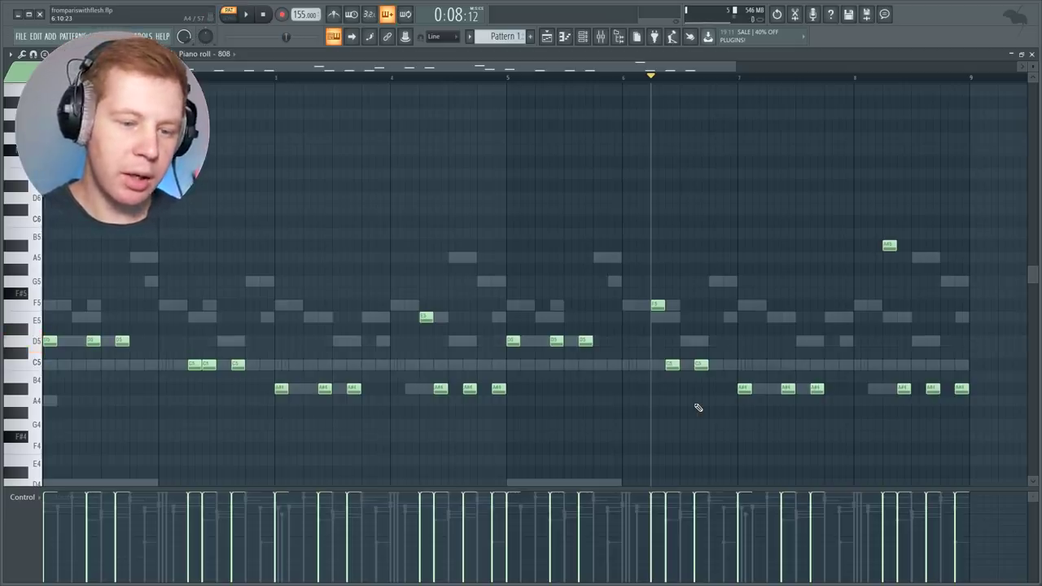
click(1031, 53)
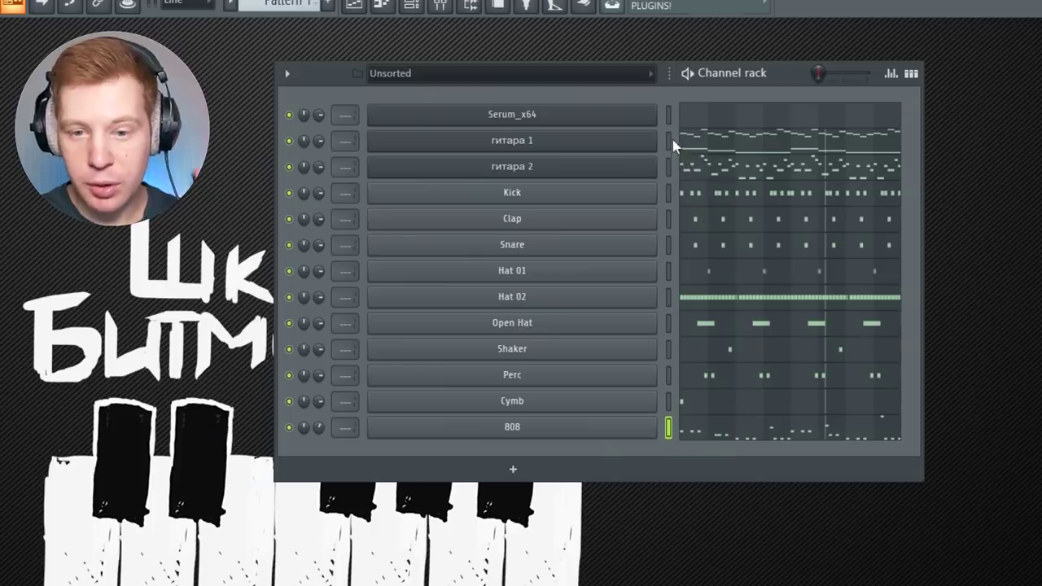
Link the гитара 1 and гитара 2 channels to mixer tracks 1 and 2.
drag(672, 139, 669, 167)
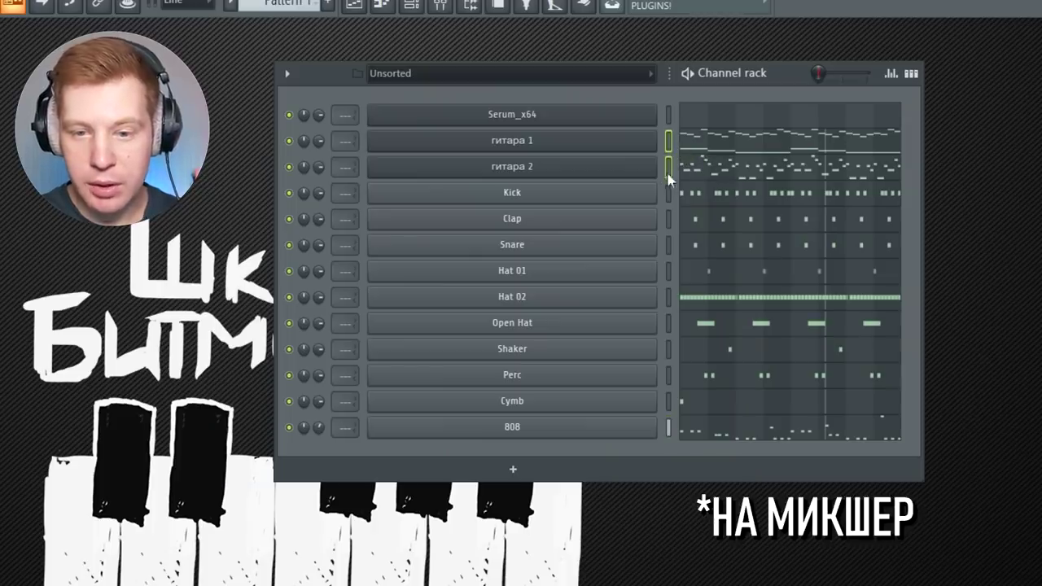
click(479, 8)
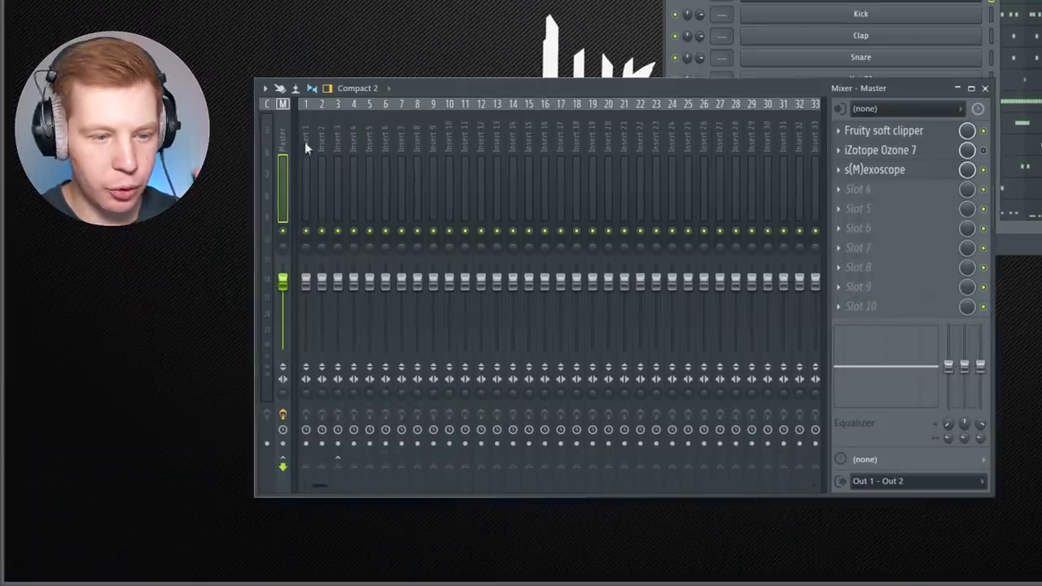
key(ctrl+l)
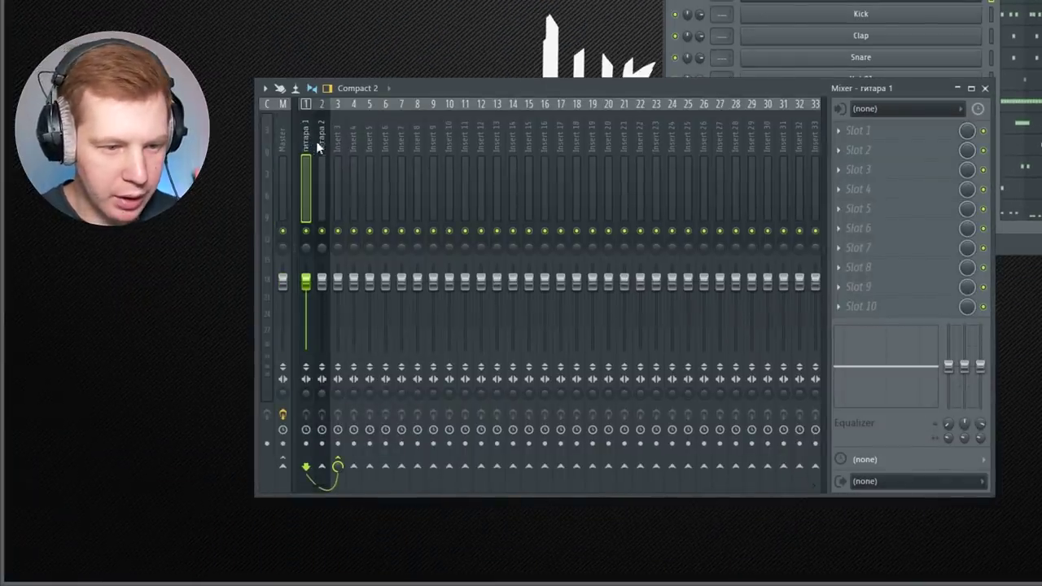
click(339, 186)
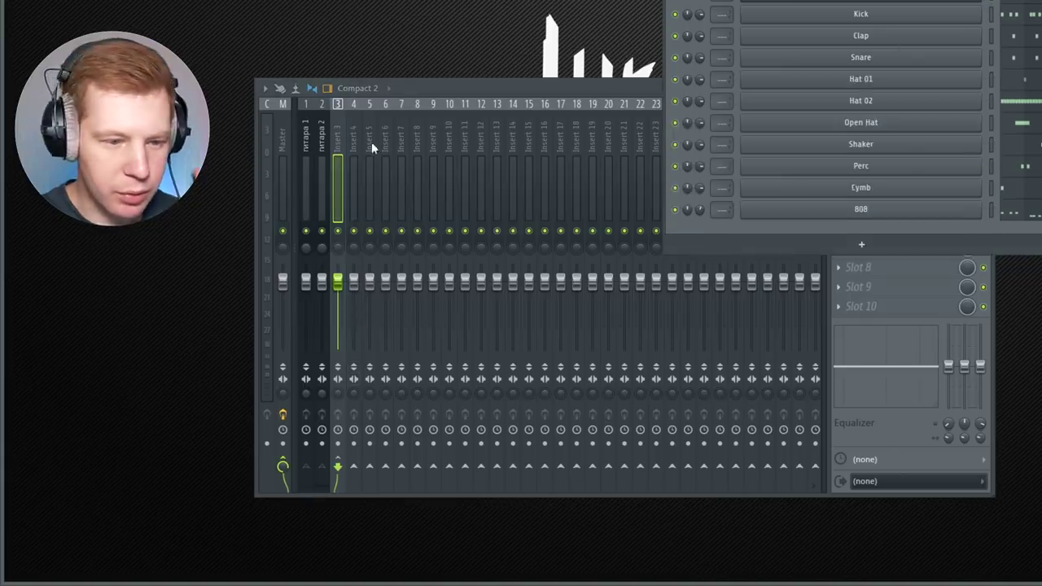
Link the Serum_x64 channel to mixer track 4 and the 808 channel to mixer track 5.
click(352, 138)
key(ctrl+l)
click(993, 213)
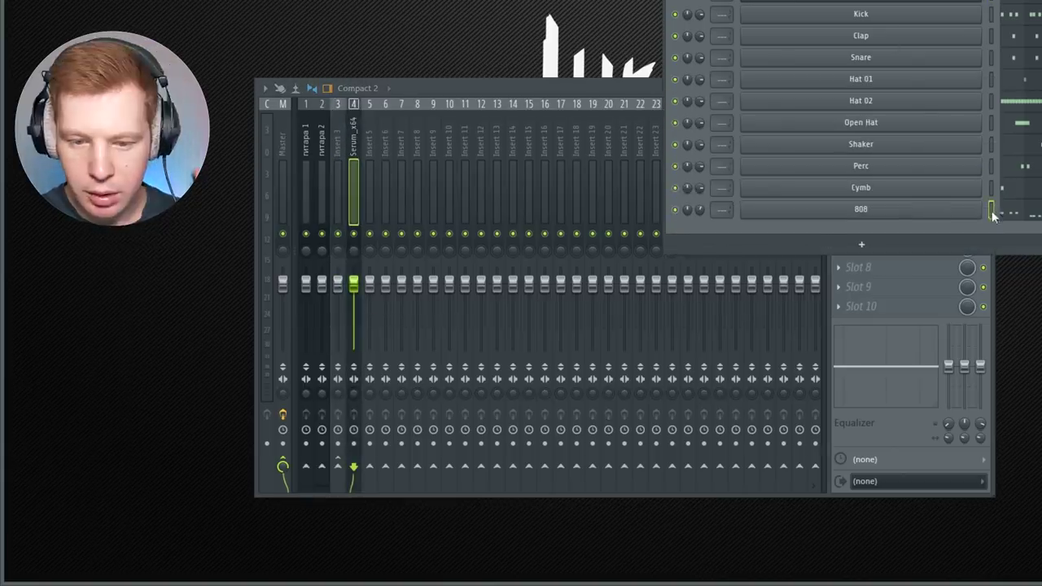
click(371, 126)
key(ctrl+l)
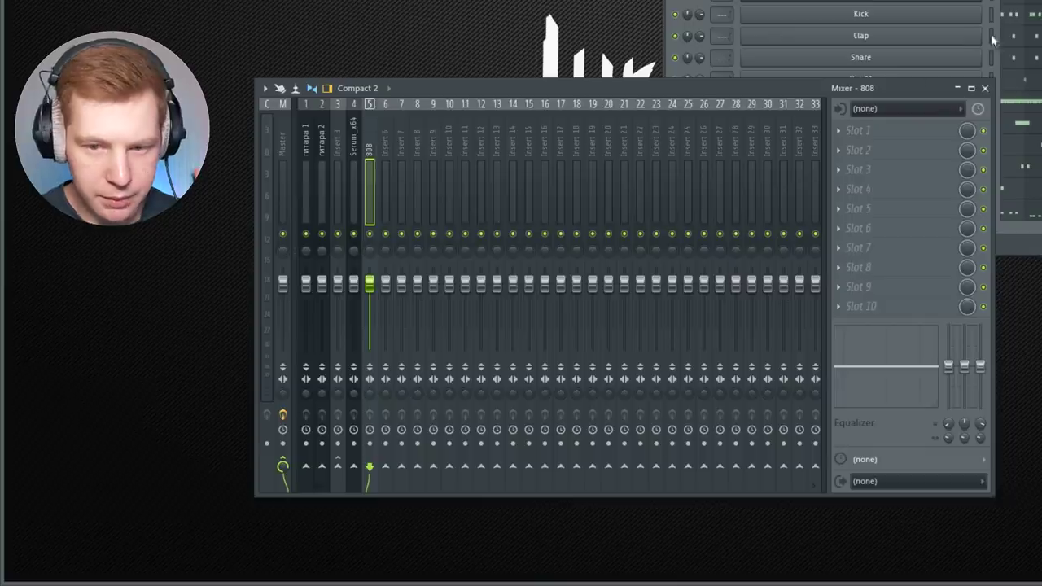
Link all drum channels from Kick to Cymb to consecutive mixer tracks starting at track 7.
click(994, 19)
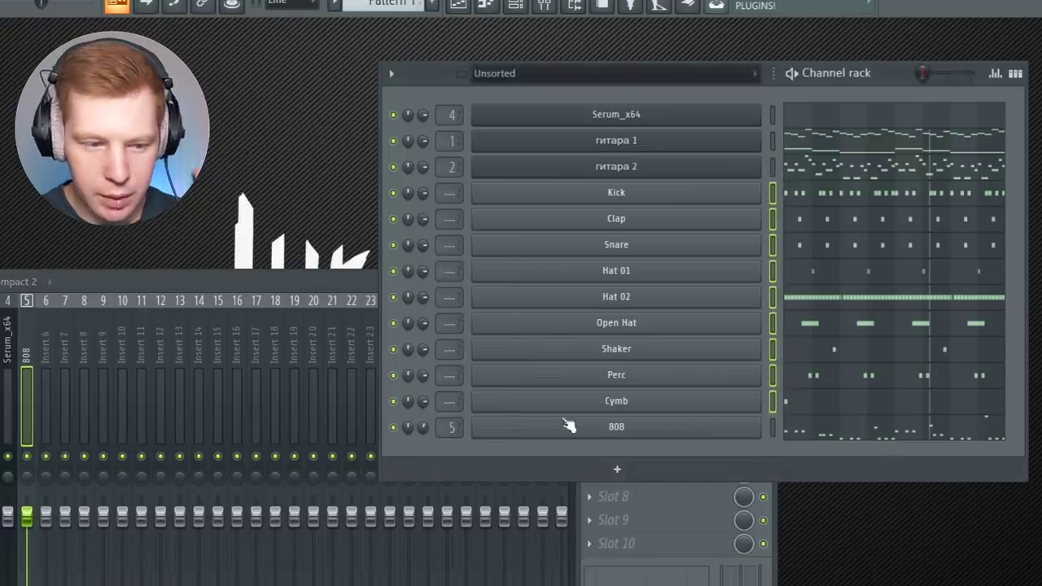
click(66, 343)
key(ctrl+l)
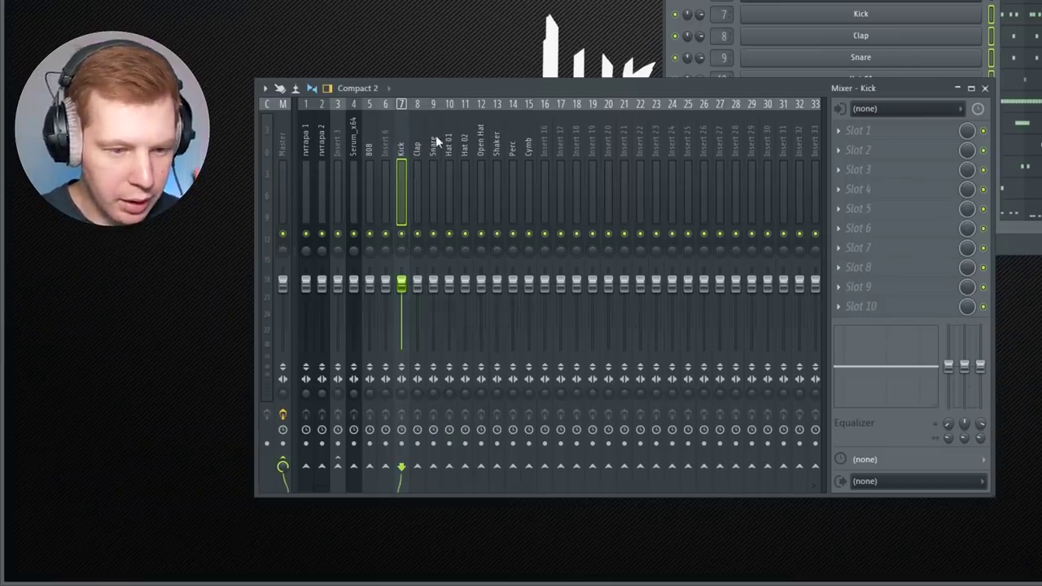
Route Clap and Snare only to Insert 18, the three hat tracks only to Insert 19, and Shaker, Perc and Cymb only to Insert 20.
drag(418, 154, 433, 163)
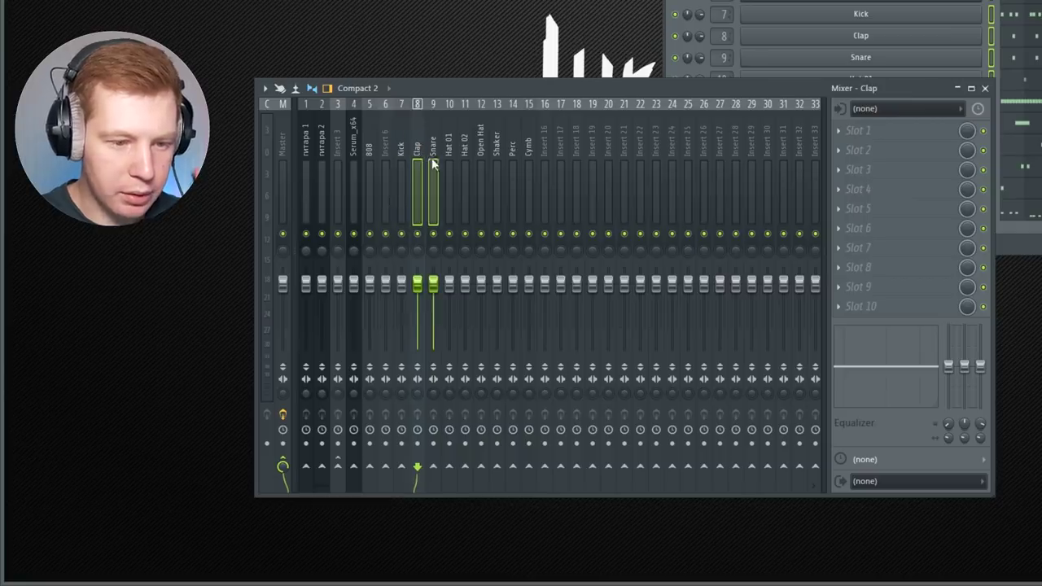
right_click(577, 468)
click(612, 491)
drag(450, 153, 481, 157)
right_click(592, 467)
click(625, 490)
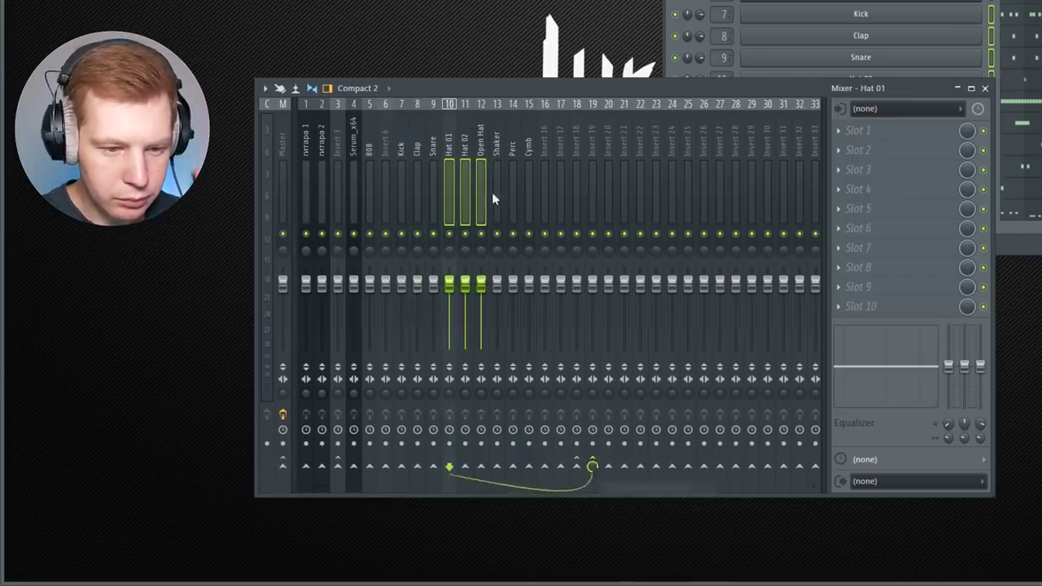
drag(498, 210, 529, 208)
right_click(609, 468)
click(632, 492)
Move the Kick mixer track to position 17, directly before the drum group tracks.
click(401, 151)
key(alt+Right)
key(alt+Right)
key(alt+Right)
key(alt+Right)
key(alt+Right)
key(alt+Right)
key(alt+Right)
key(alt+Right)
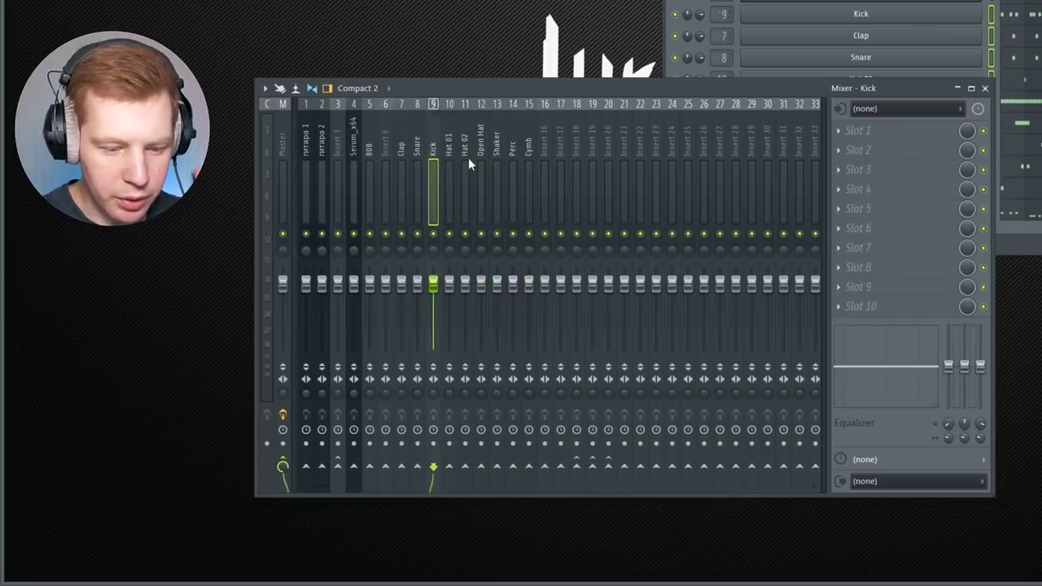
key(alt+Right)
key(alt+Right)
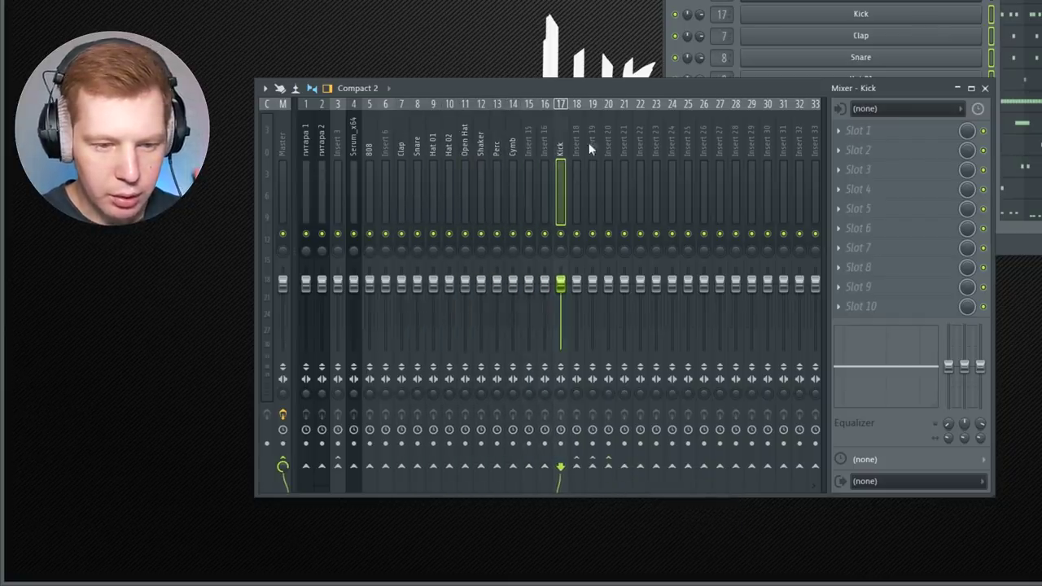
Route mixer tracks 17 to 20 only to Insert 22 and name that track "dr".
drag(560, 143, 604, 155)
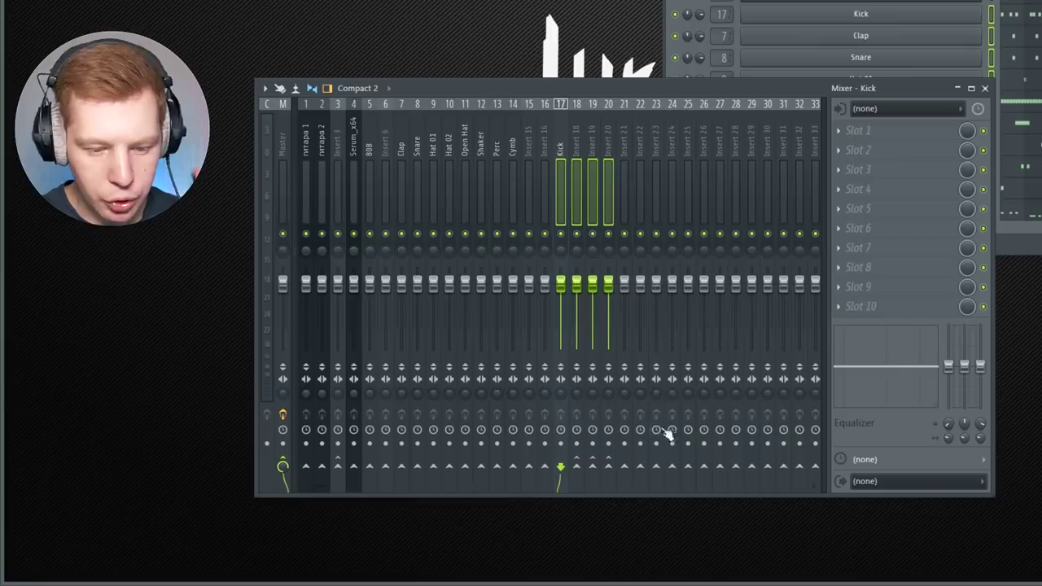
right_click(640, 466)
click(663, 487)
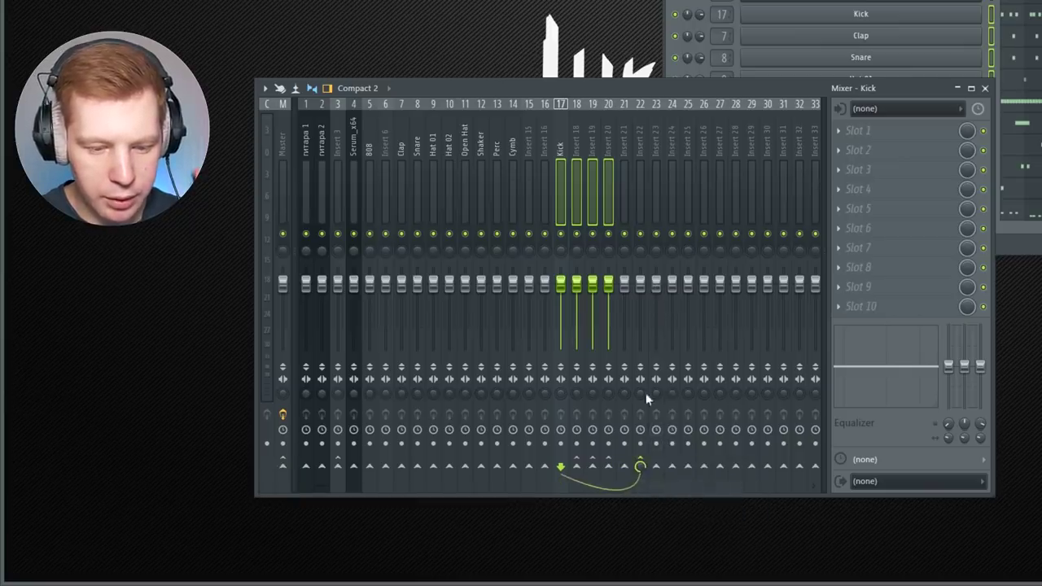
click(641, 133)
middle_click(642, 133)
text(dr)
key(Return)
Name mixer track 18 "s", track 19 "h" and track 20 "p".
middle_click(578, 127)
text(s)
key(Return)
middle_click(586, 128)
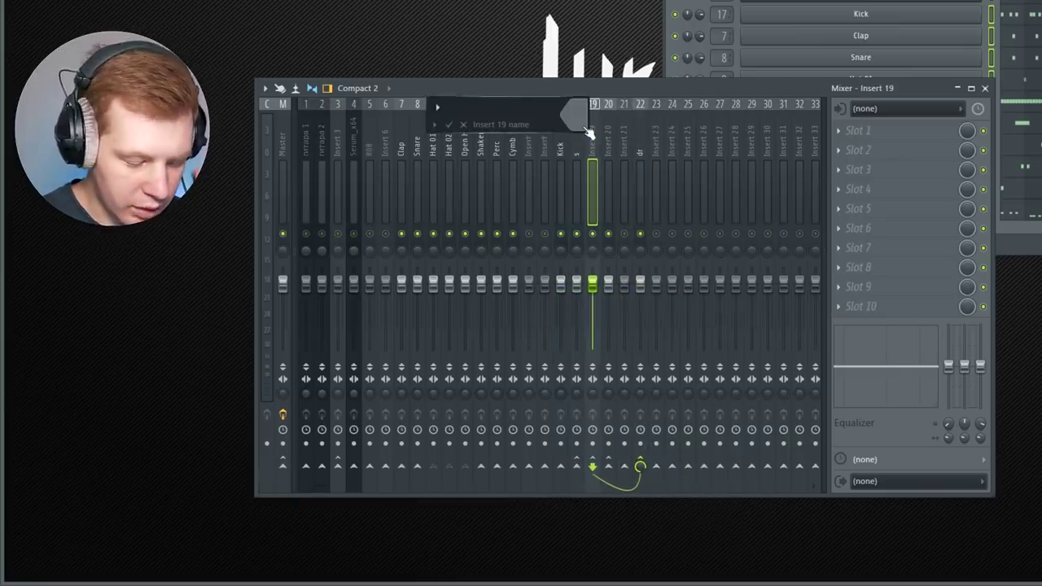
text(h)
key(Return)
middle_click(584, 127)
key(Return)
key(Right)
key(F2)
text(p)
key(Return)
Play Pattern 2, lower the Serum_x64 mixer track's volume and solo the track.
key(space)
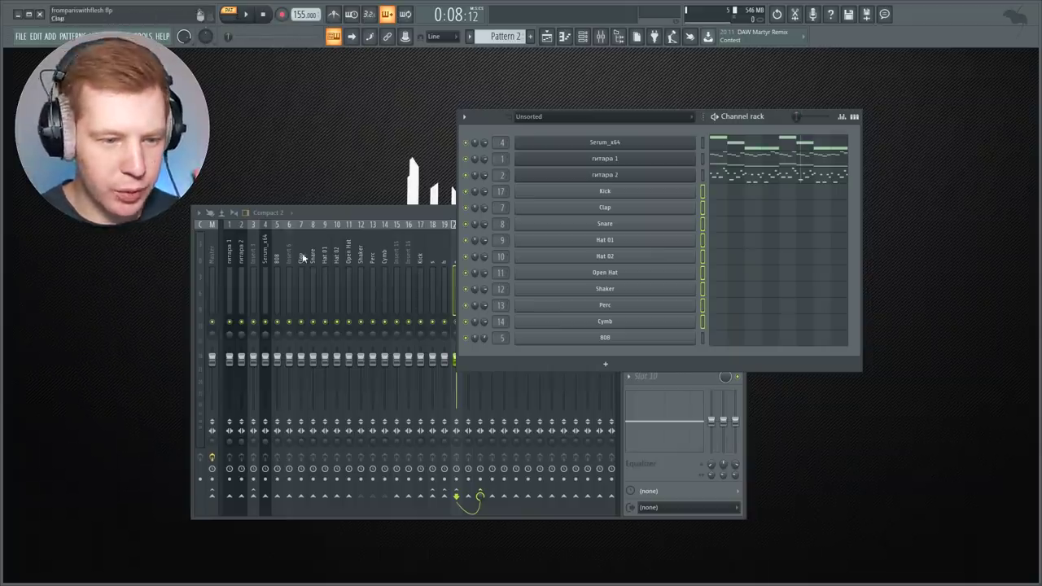
click(247, 16)
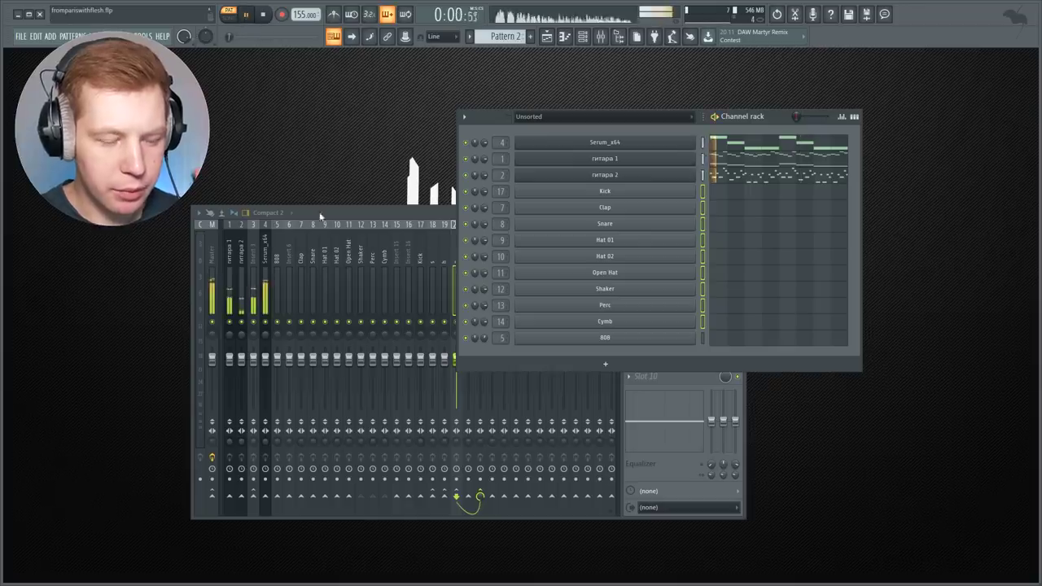
click(260, 332)
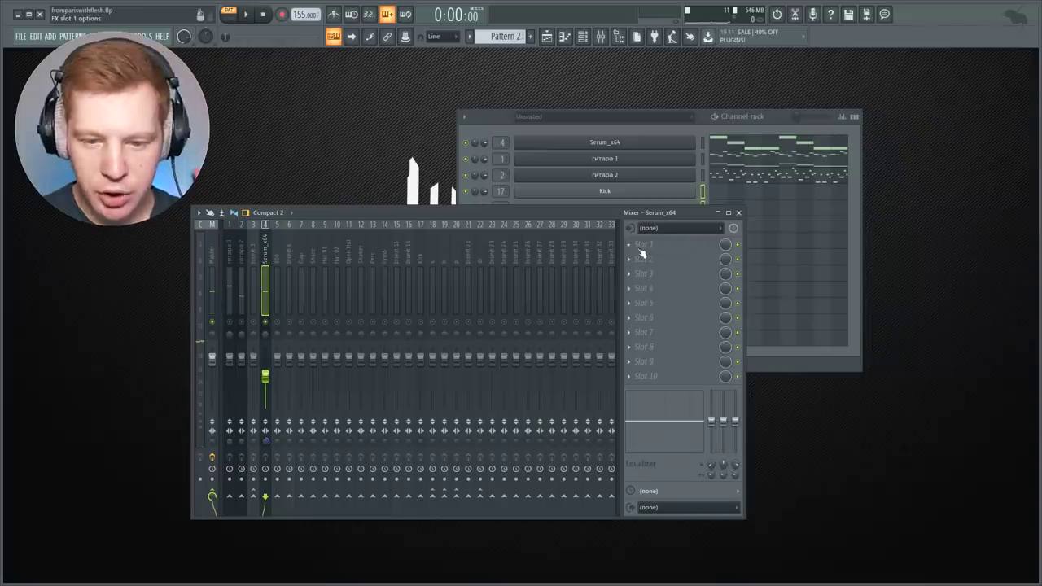
Load Gross Beat into the first effect slot of the Serum_x64 mixer track, and enlarge and reposition its window.
click(642, 252)
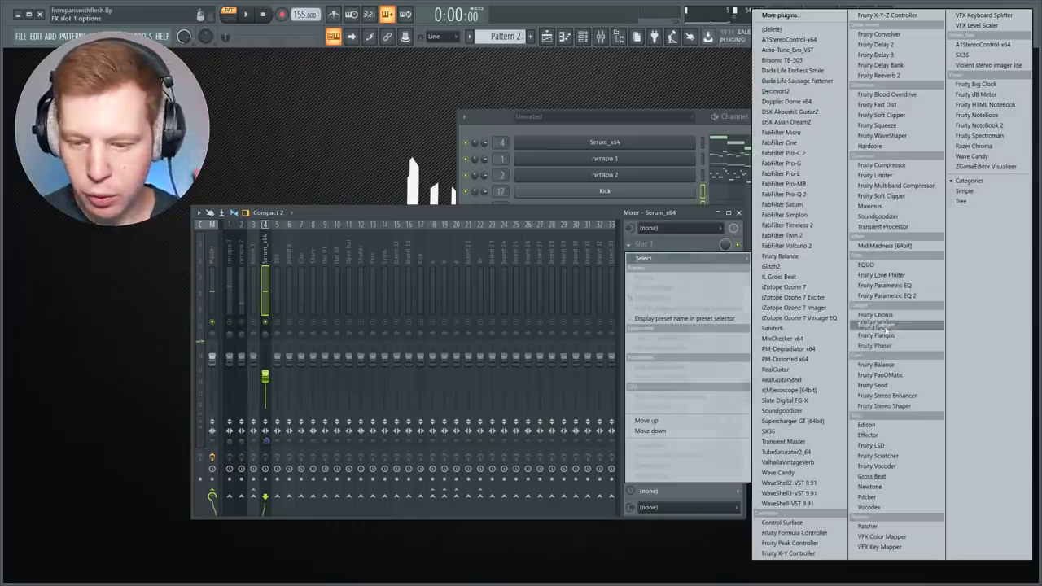
click(895, 489)
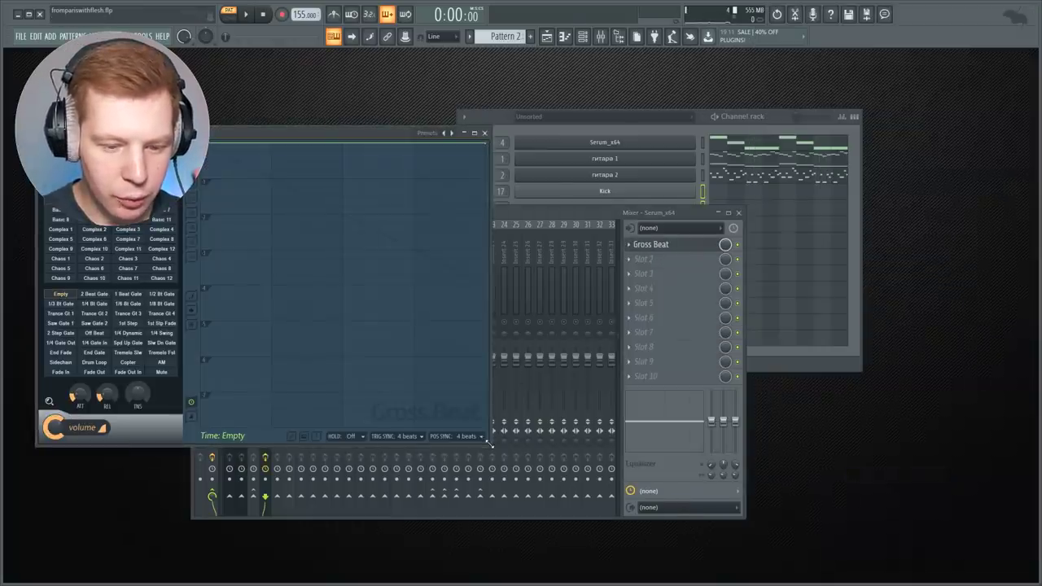
drag(489, 444, 625, 499)
drag(378, 130, 410, 110)
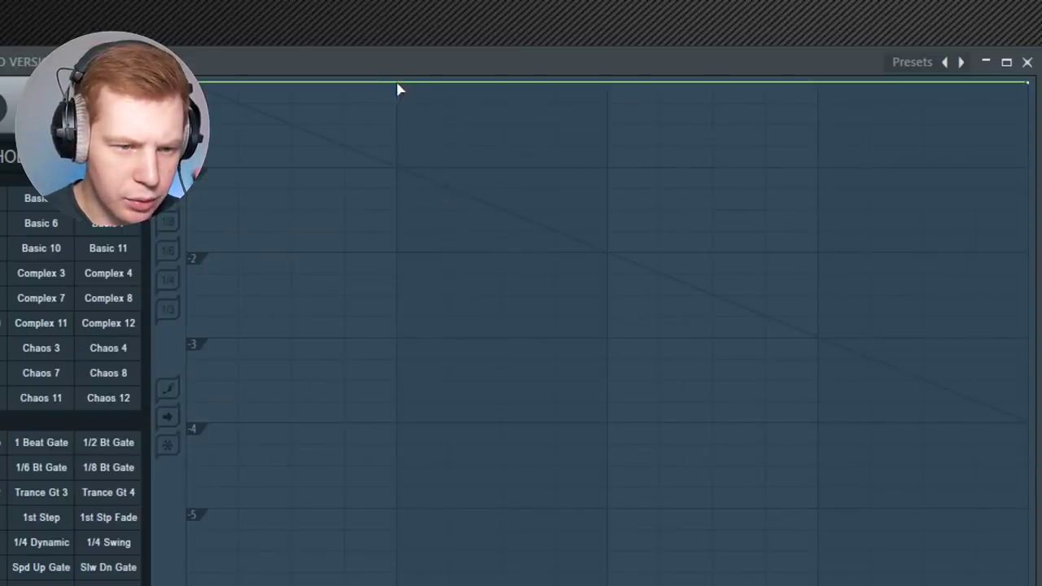
Add Gross Beat time-envelope points at beats 1 and 2, lowering the beat 2 point slightly with a bent Single curve.
click(397, 83)
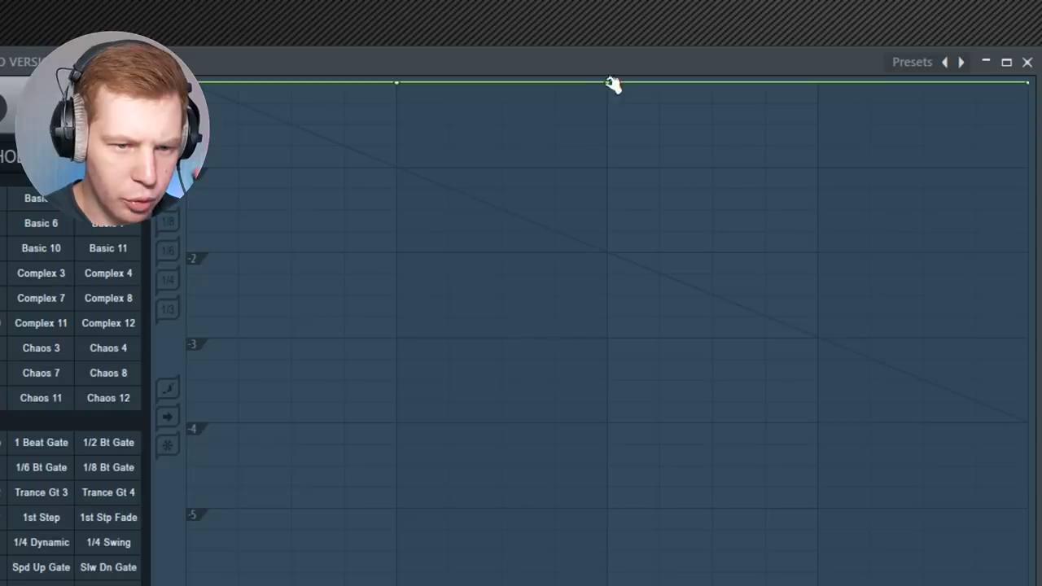
drag(607, 83, 605, 94)
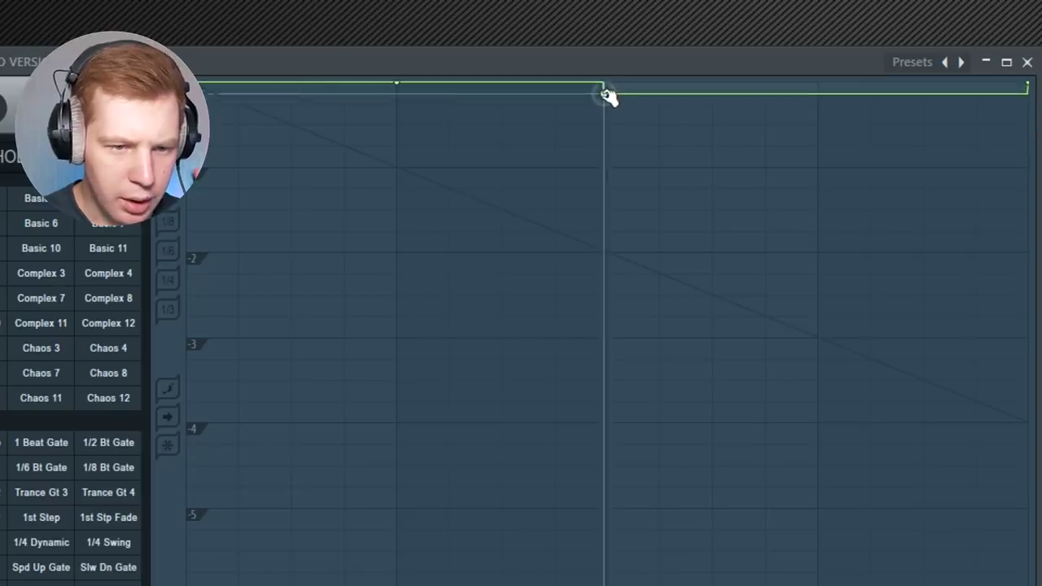
right_click(605, 94)
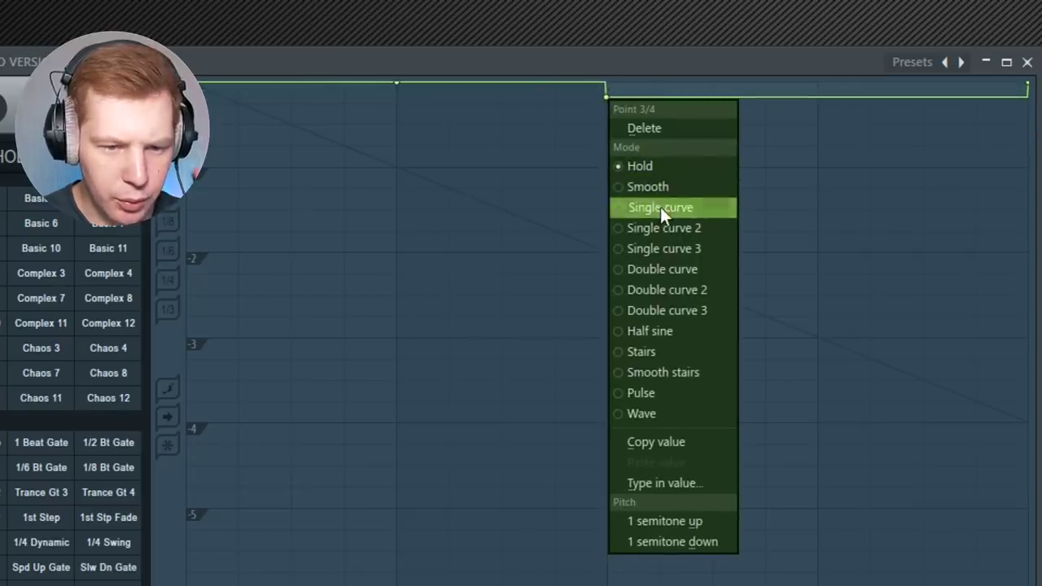
click(658, 208)
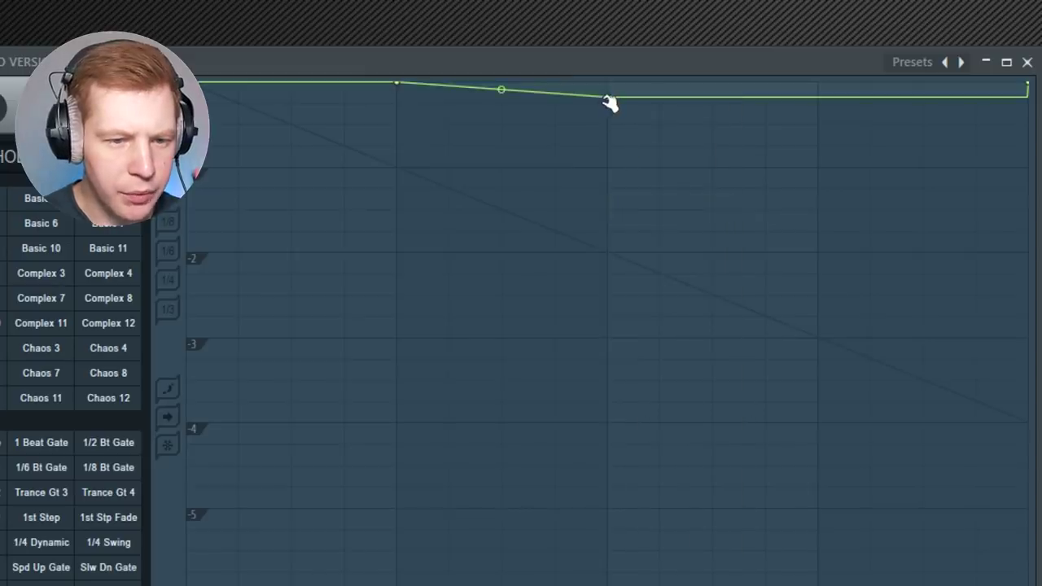
drag(605, 97, 611, 93)
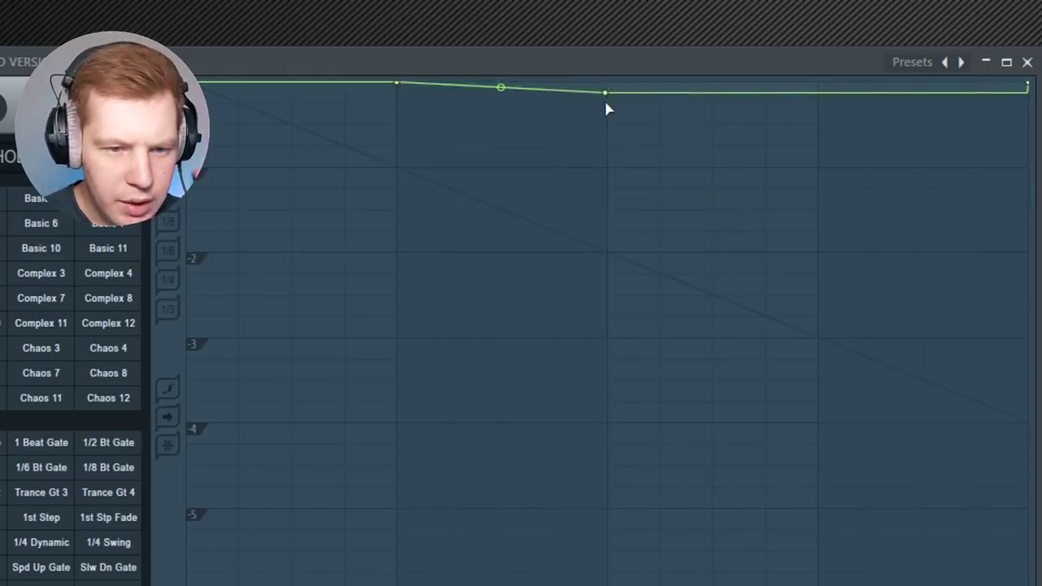
drag(608, 92, 611, 93)
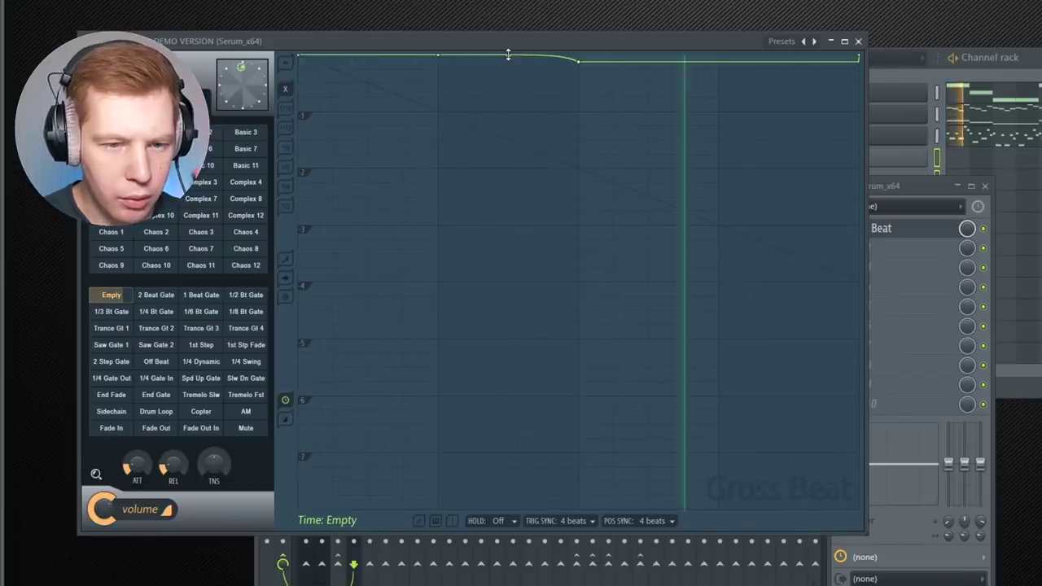
Drop the time envelope to level 1 between beats 2 and 3, then return it to zero with a Single curve slope down to beat 4.
drag(585, 105, 578, 112)
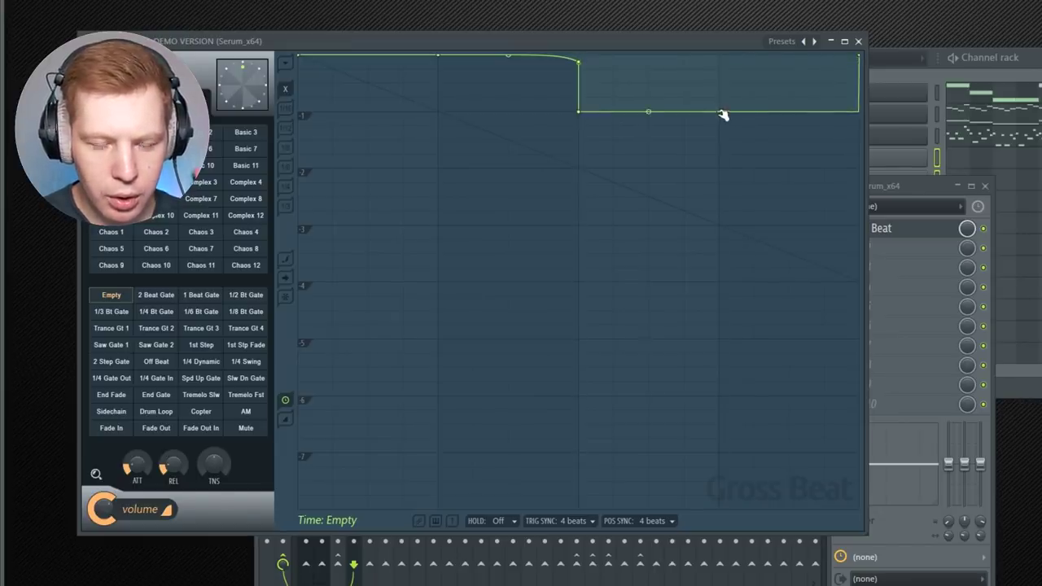
drag(723, 105, 759, 64)
right_click(861, 60)
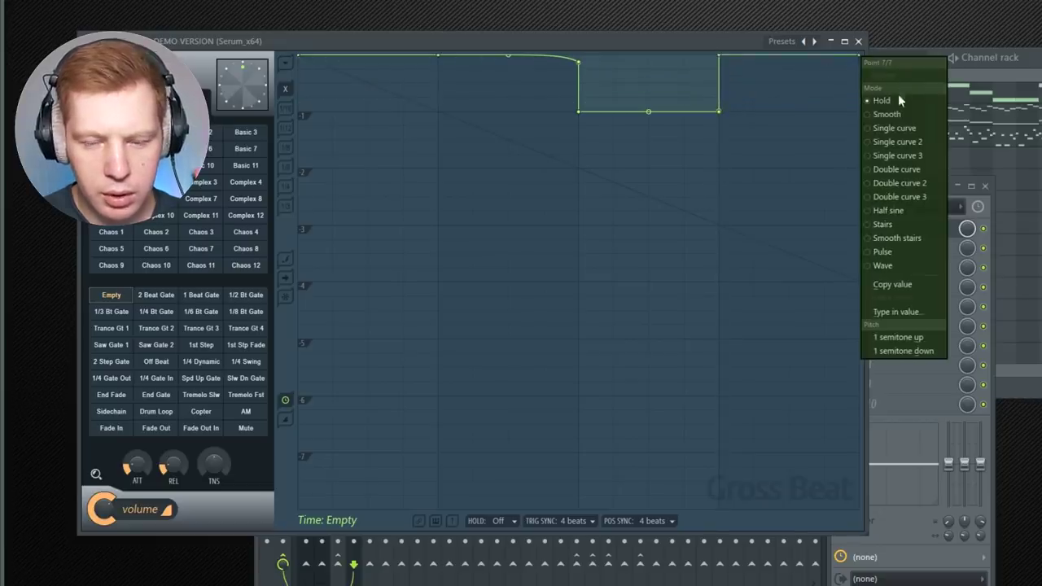
click(895, 127)
drag(863, 59, 864, 83)
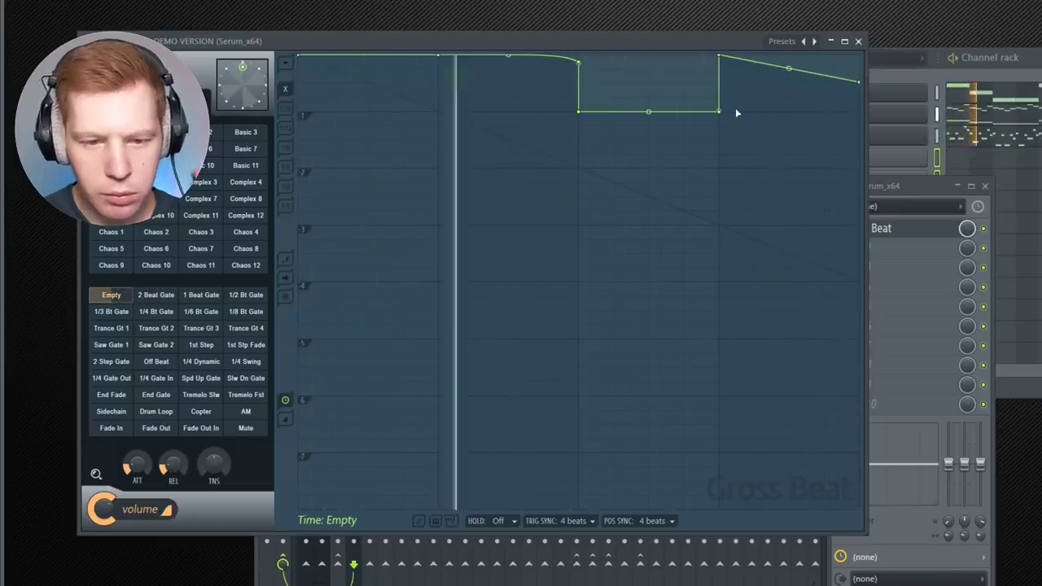
key(space)
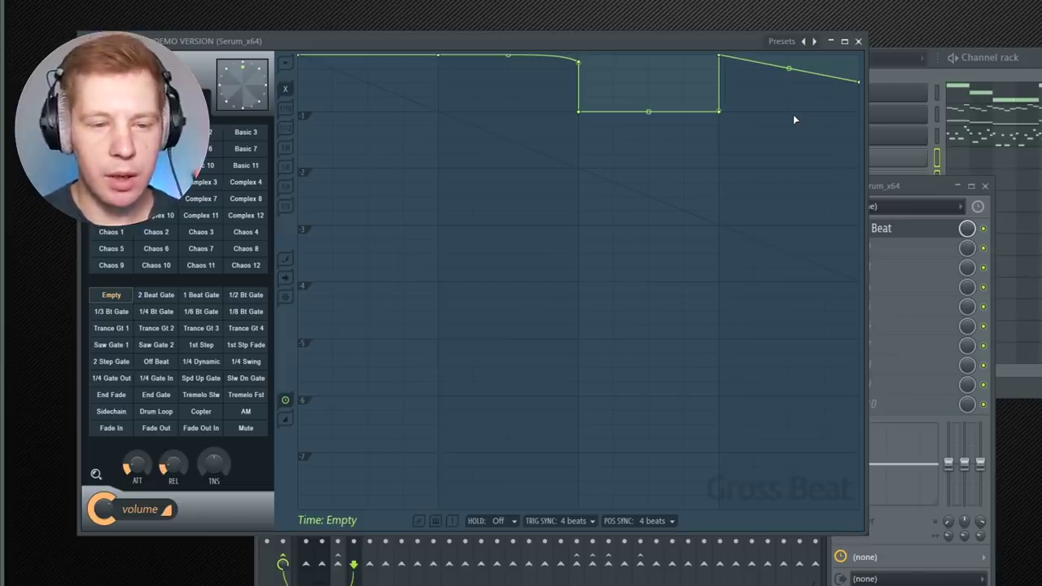
Set the Serum_x64 mixer track's volume to 77% (-5.6 dB) while auditioning the pattern.
click(1035, 70)
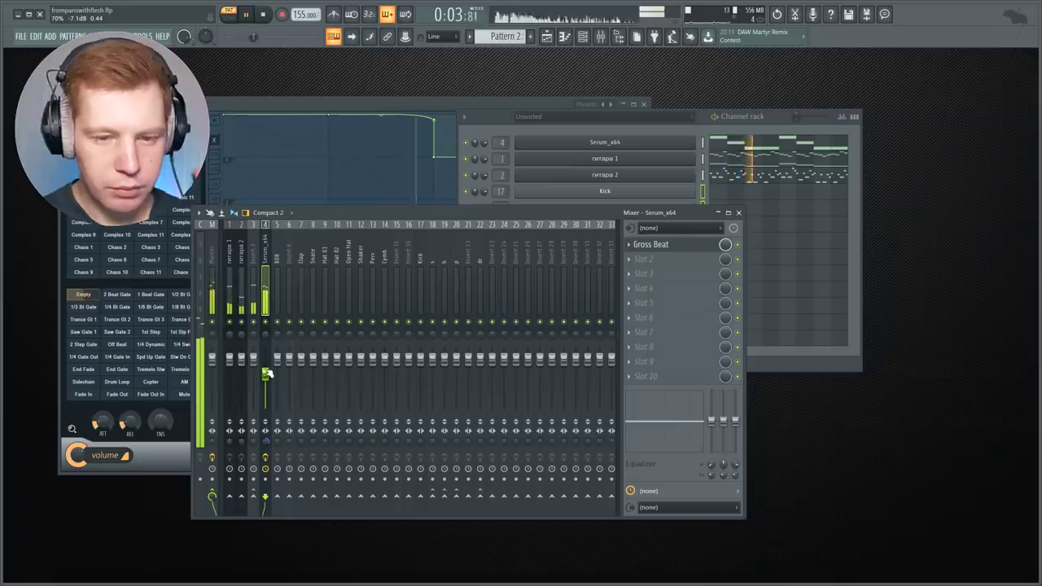
key(space)
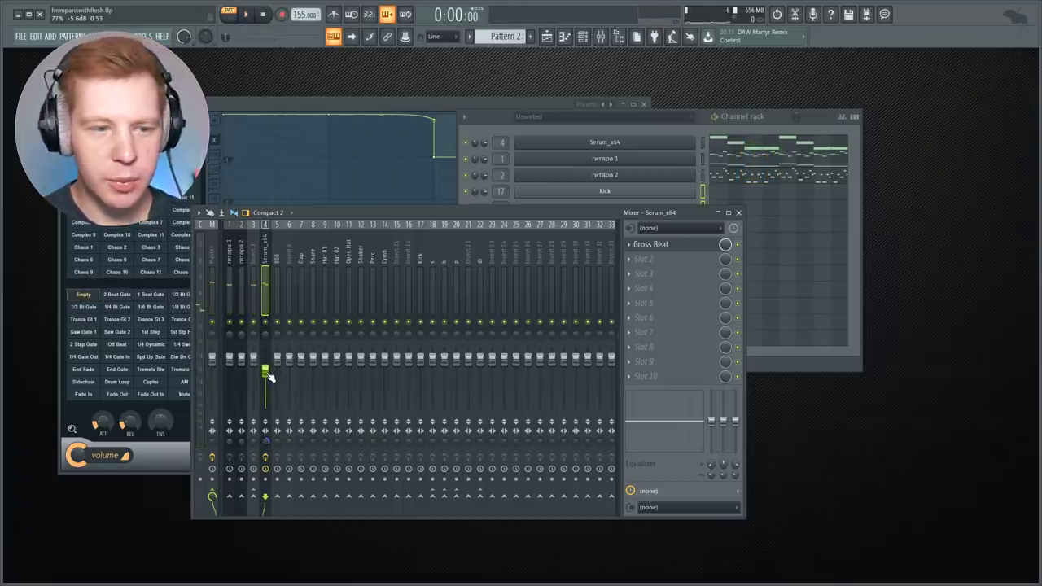
key(space)
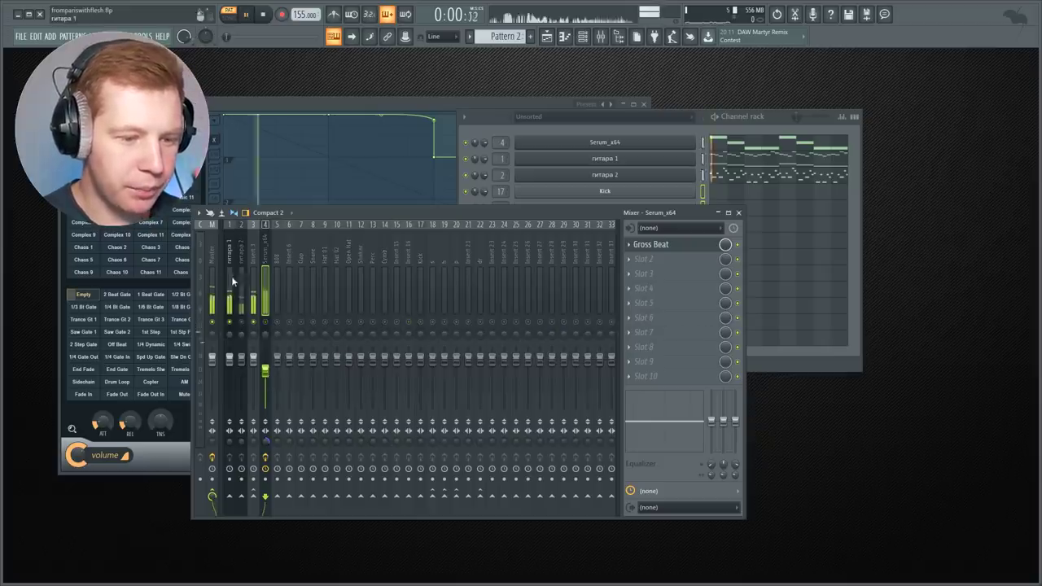
Load Fruity Reeverb 2 and Fruity Delay 3 onto the гитара 1 mixer track.
click(231, 276)
click(678, 266)
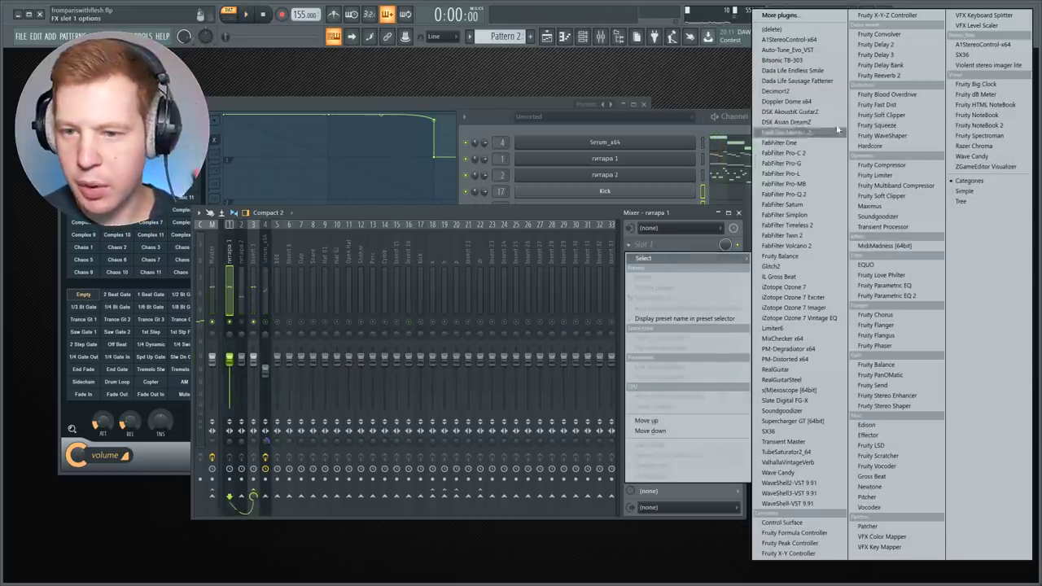
click(895, 75)
click(643, 259)
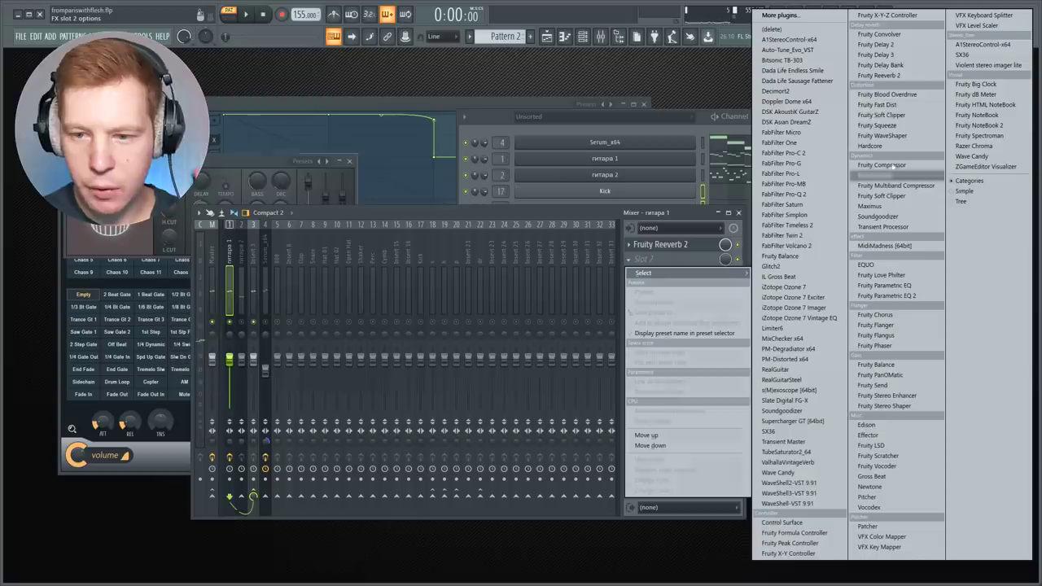
click(877, 55)
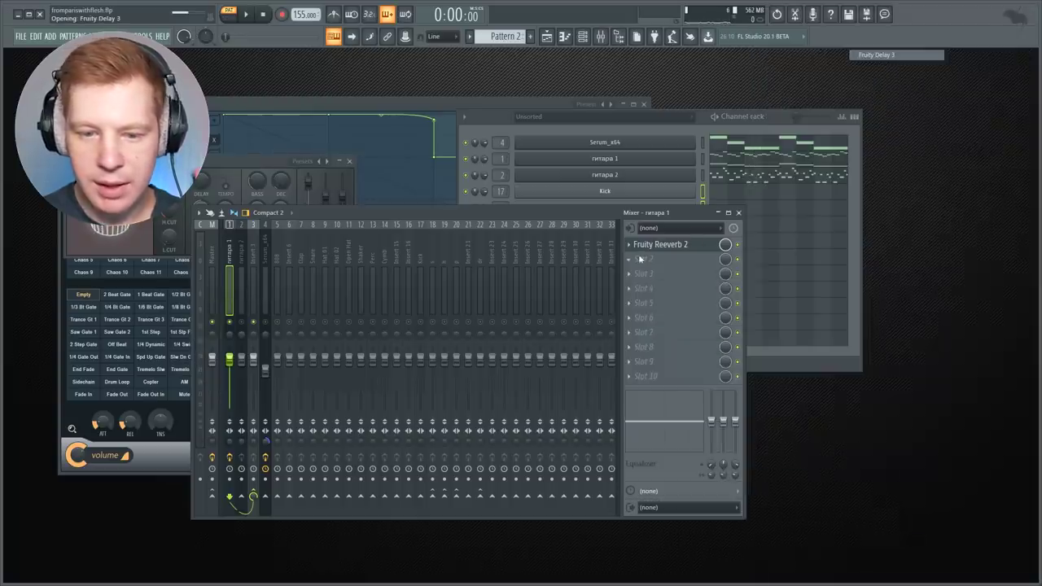
Add FabFilter Pro-Q 2 and FabFilter Saturn to гитара 1, move Saturn to the first slot and bypass Fruity Delay 3.
click(643, 273)
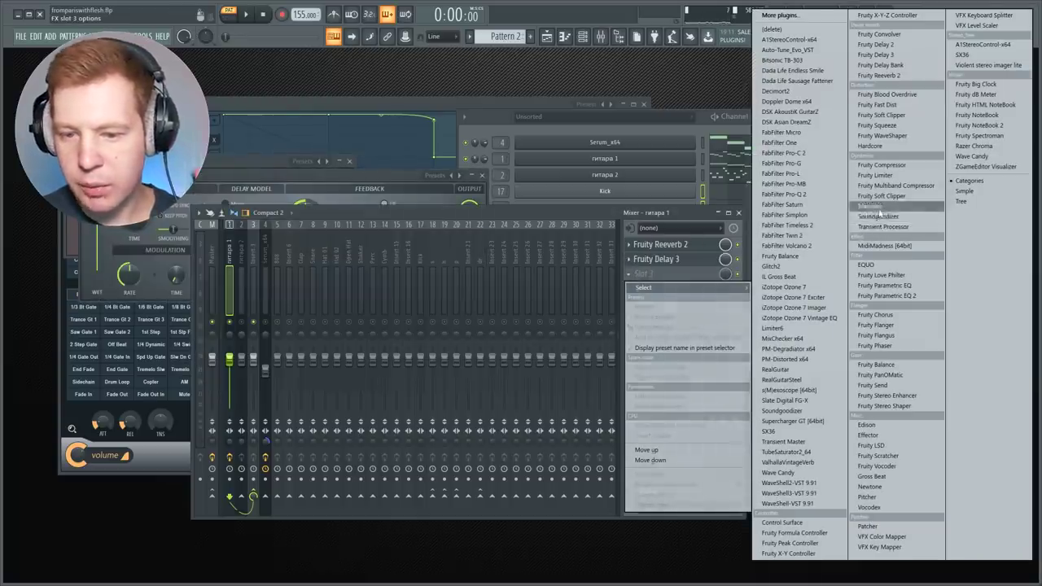
click(802, 195)
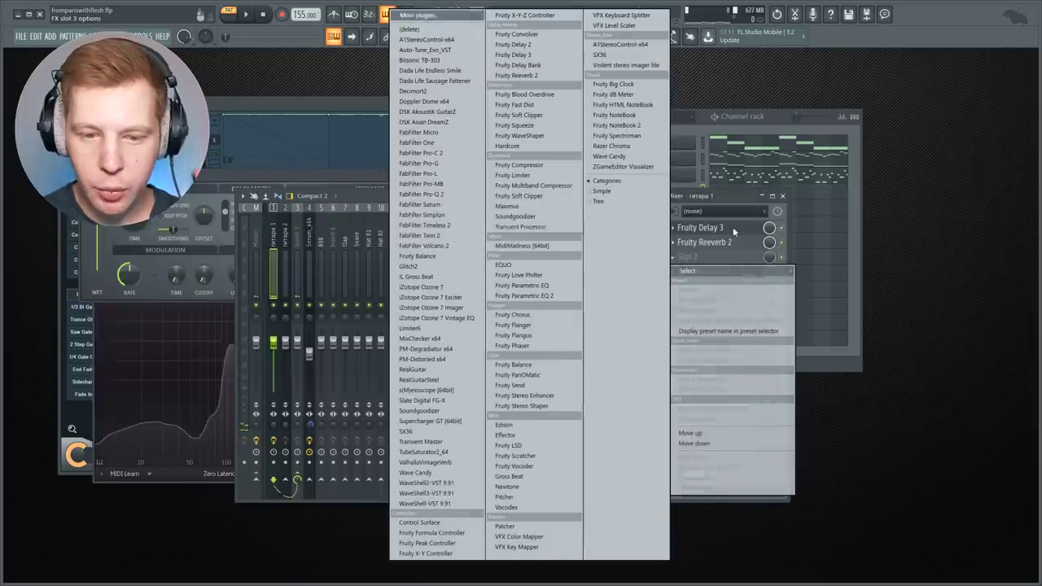
click(447, 226)
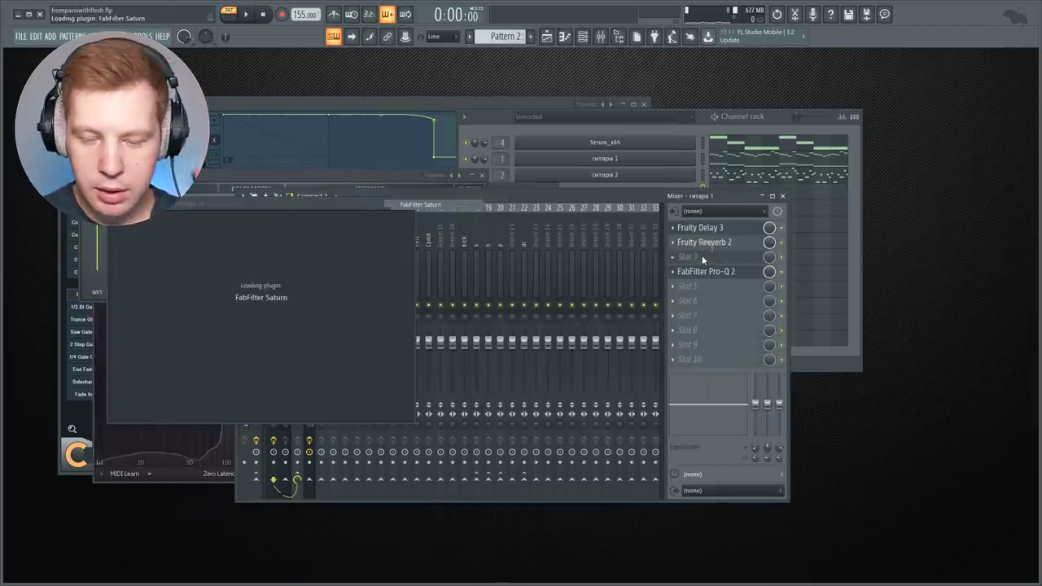
drag(702, 257, 705, 244)
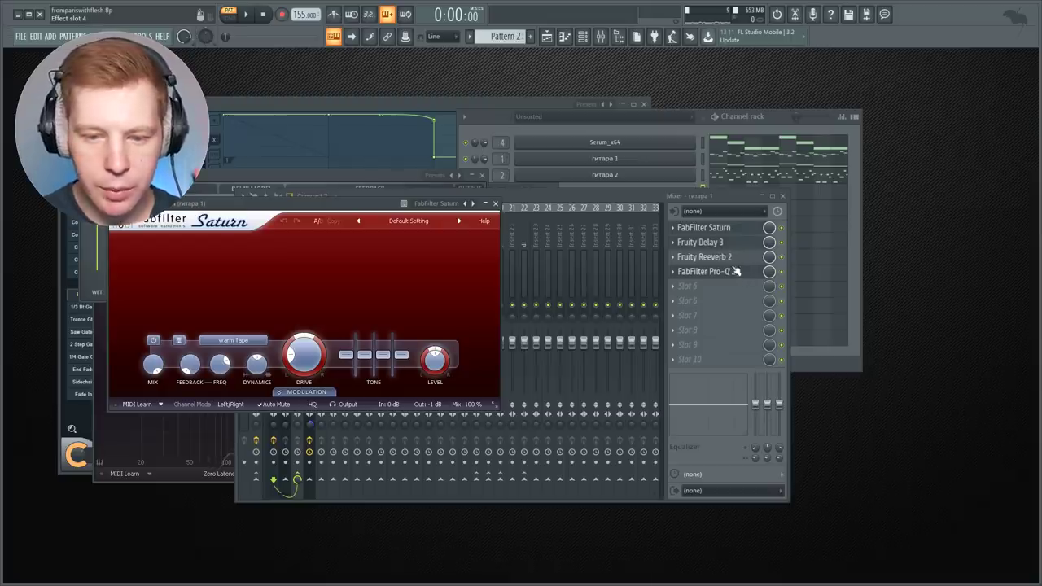
click(783, 245)
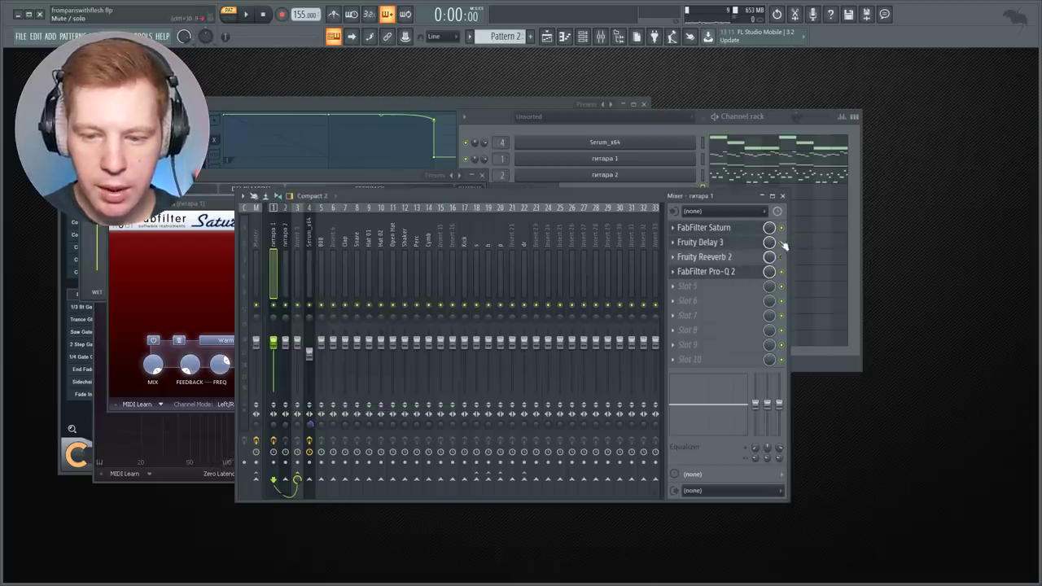
Split FabFilter Saturn into three frequency bands, shift both crossovers higher and select the middle band.
click(728, 232)
click(727, 232)
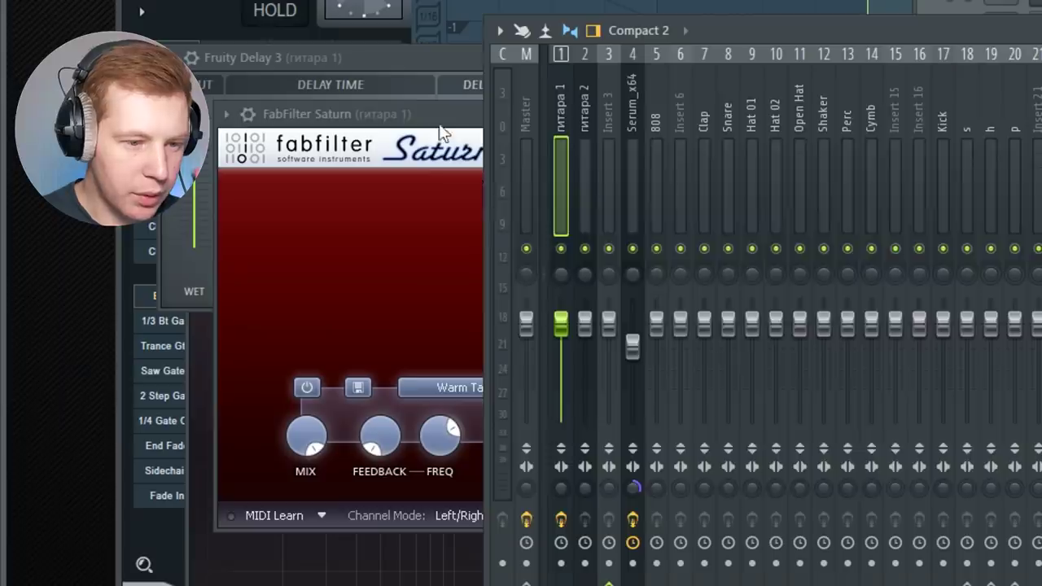
click(440, 136)
click(432, 190)
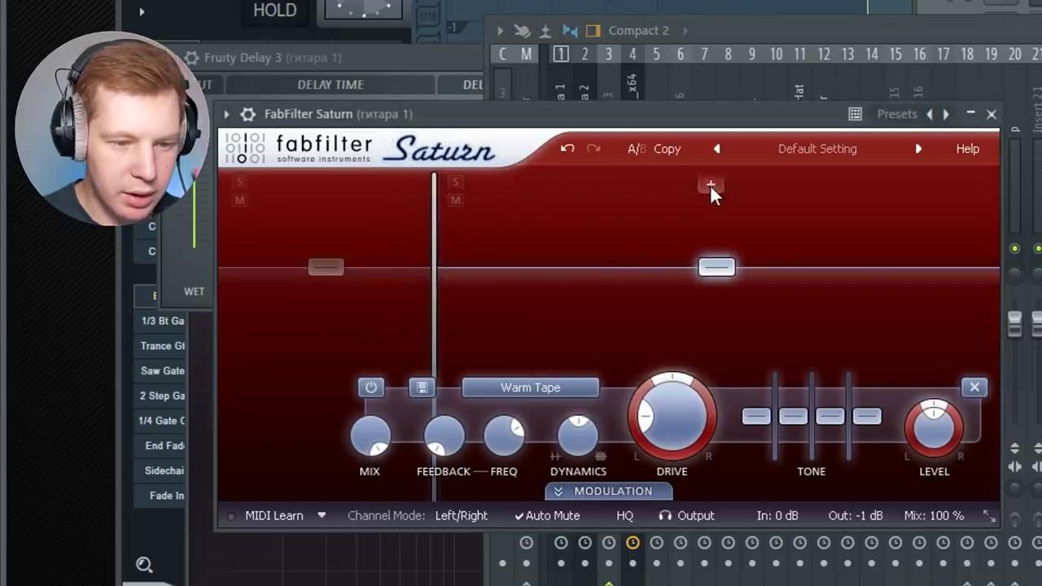
click(710, 185)
drag(711, 236, 777, 257)
drag(435, 248, 520, 256)
click(650, 266)
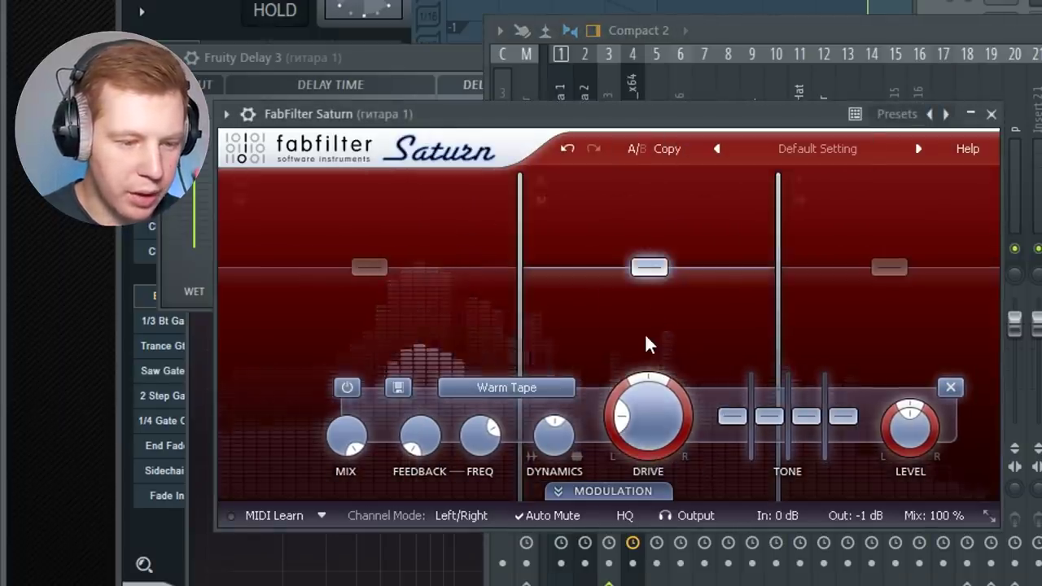
Solo the гитара 1 track and strongly raise the Drive of Saturn's middle band during playback.
click(561, 80)
right_click(559, 249)
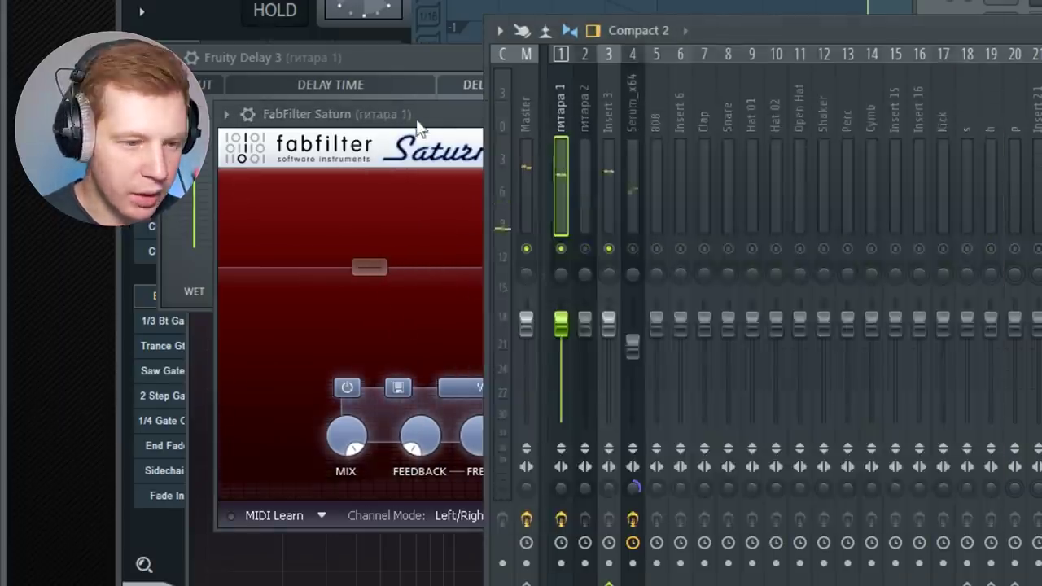
click(418, 123)
key(space)
drag(640, 435, 662, 255)
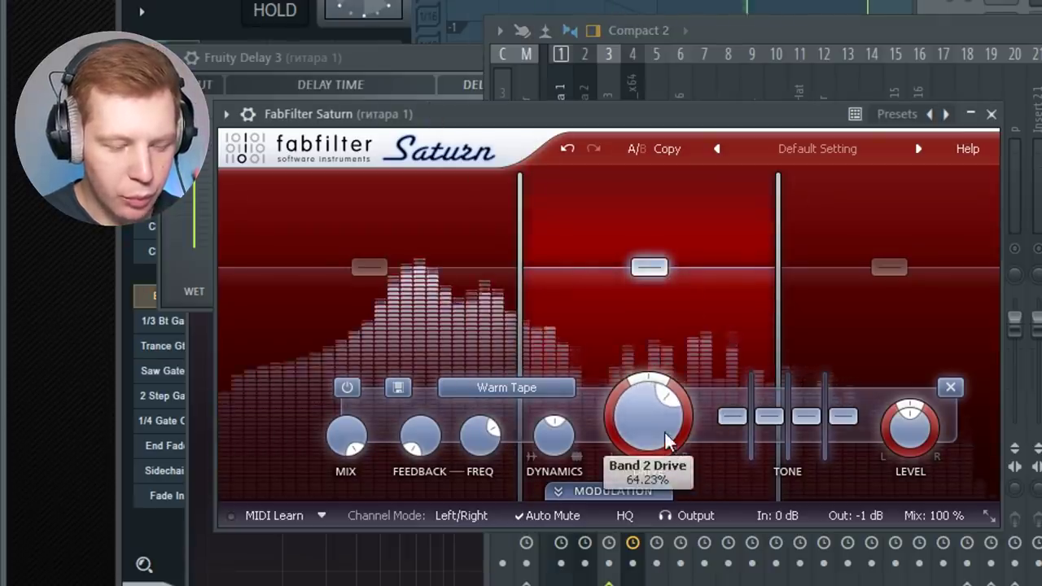
drag(656, 444, 649, 342)
Change the middle band's distortion style to Clean Tube and fine-tune its Drive to about 79%.
click(529, 389)
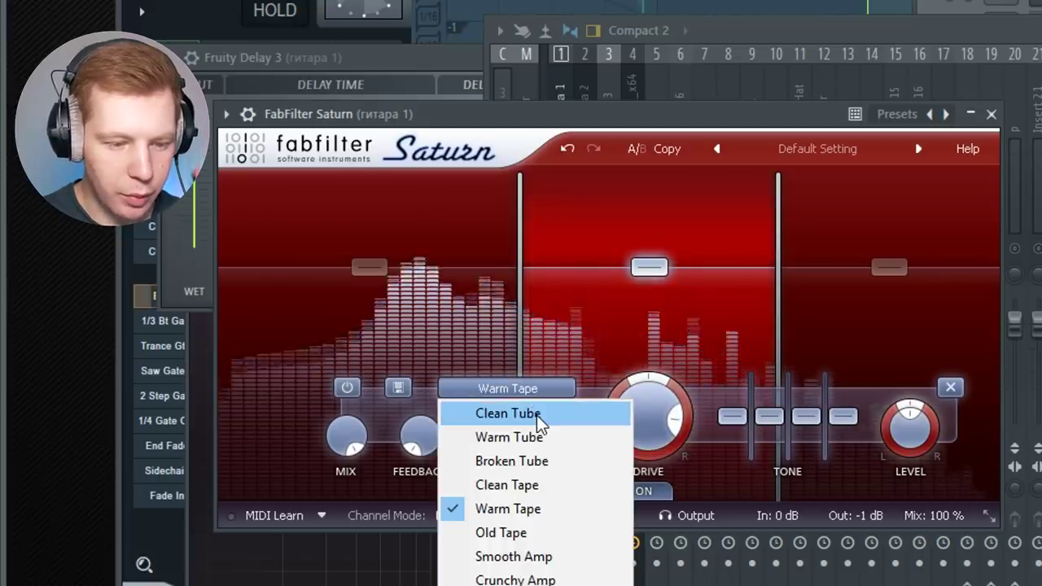
click(537, 414)
scroll(668, 427, up, 2)
scroll(667, 431, up, 2)
scroll(669, 427, down, 6)
scroll(672, 429, up, 2)
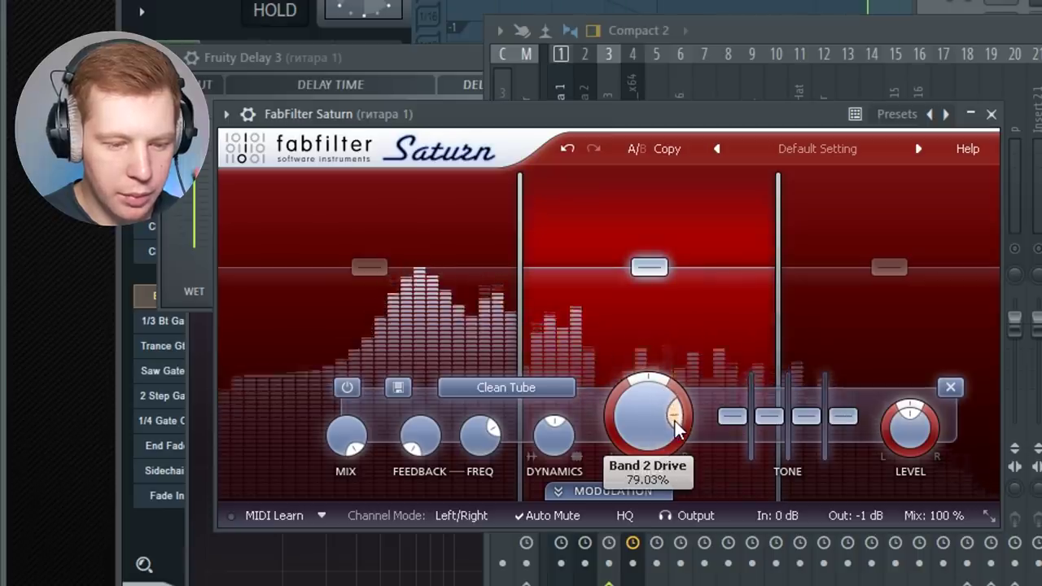
scroll(676, 429, up, 1)
Set Saturn's low band to Clean Tube with about 40% Drive, and slightly lower the high band's level.
click(369, 267)
click(418, 388)
click(425, 411)
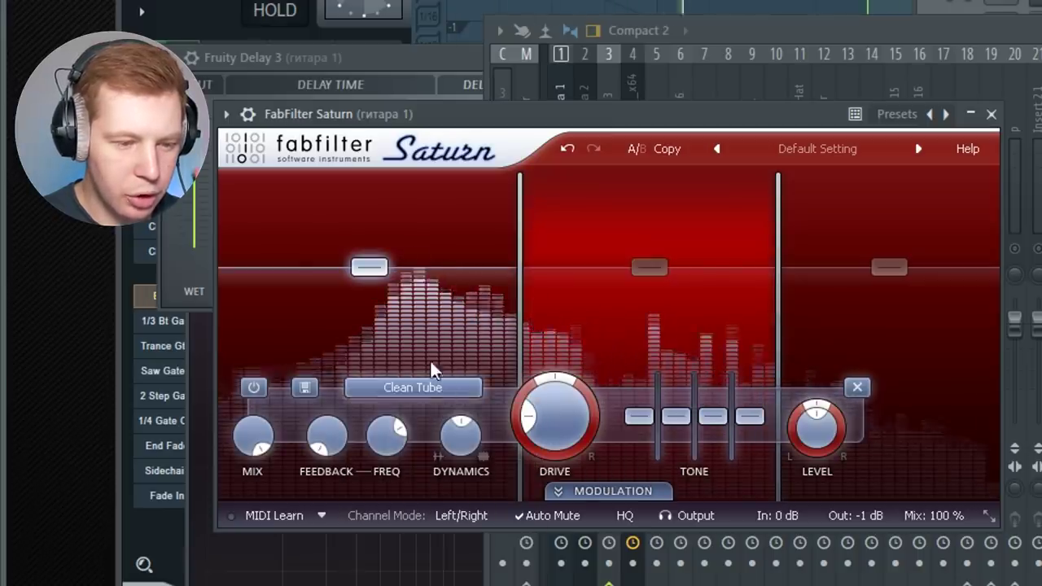
drag(558, 422, 555, 325)
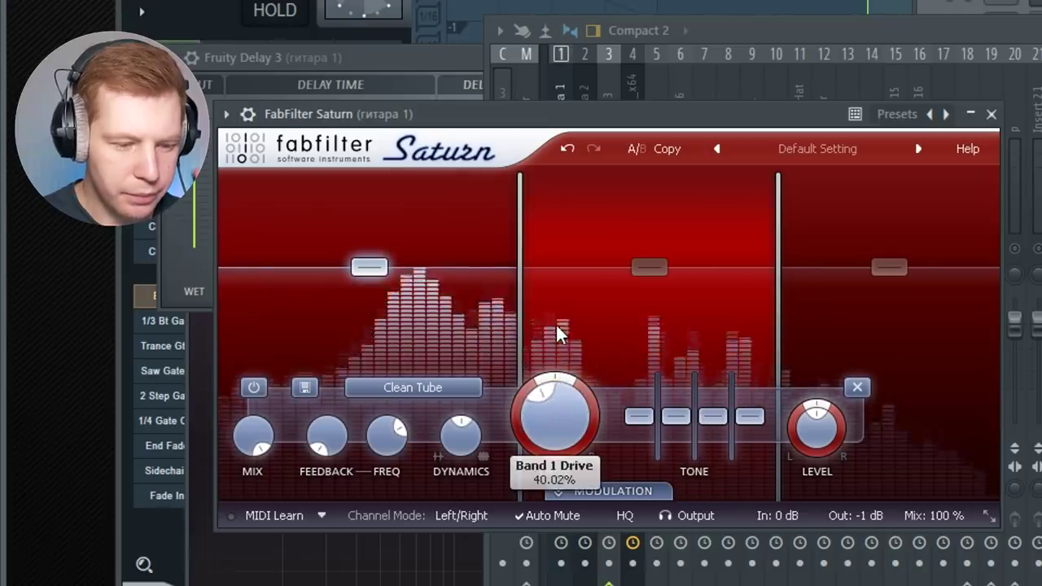
click(857, 322)
drag(884, 278, 875, 279)
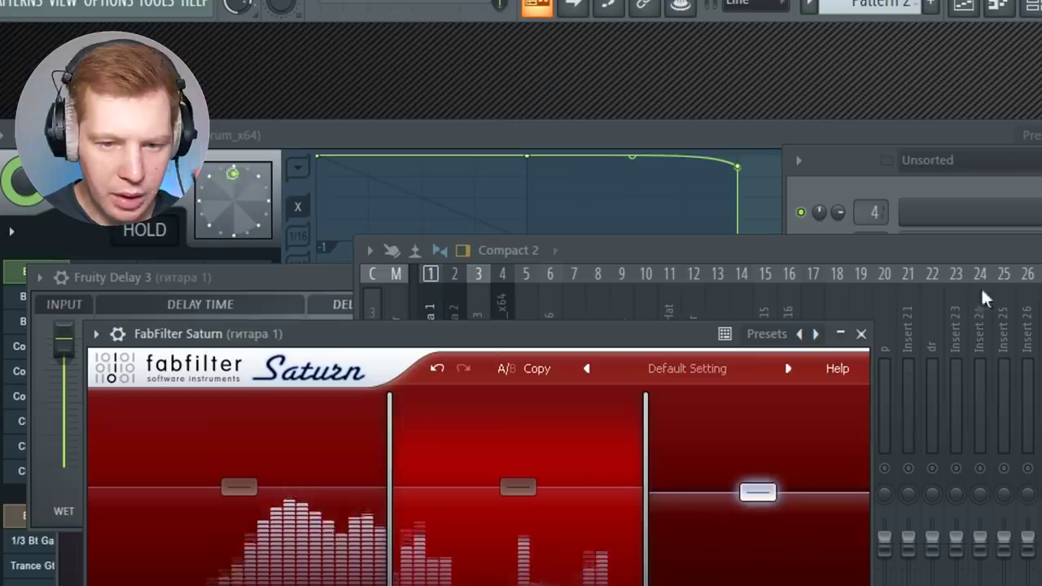
Set Fruity Delay 3 on гитара 1 to the Ping pong model, with feedback level at minimum and a low wet output.
click(981, 285)
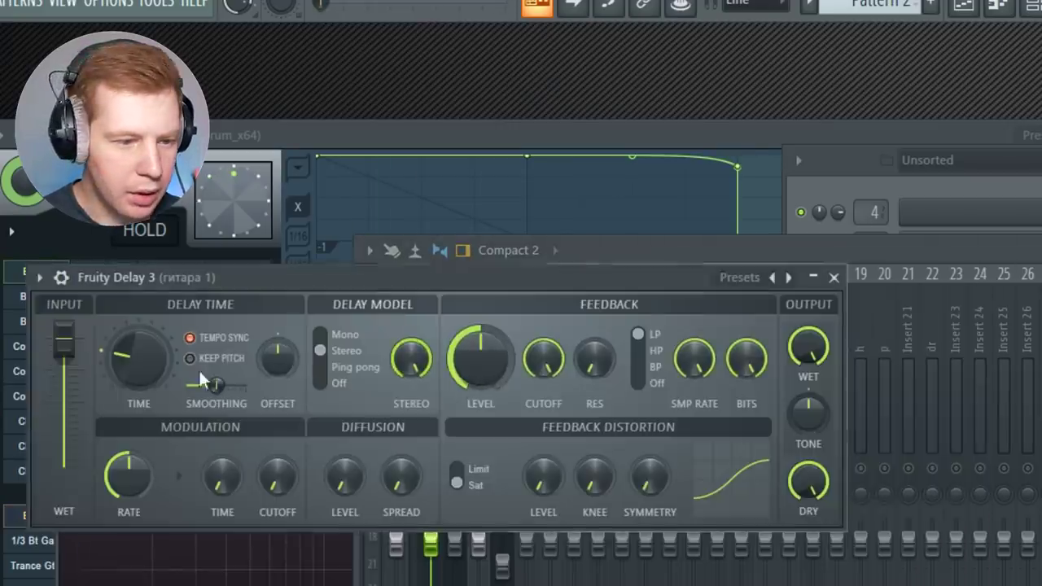
click(332, 364)
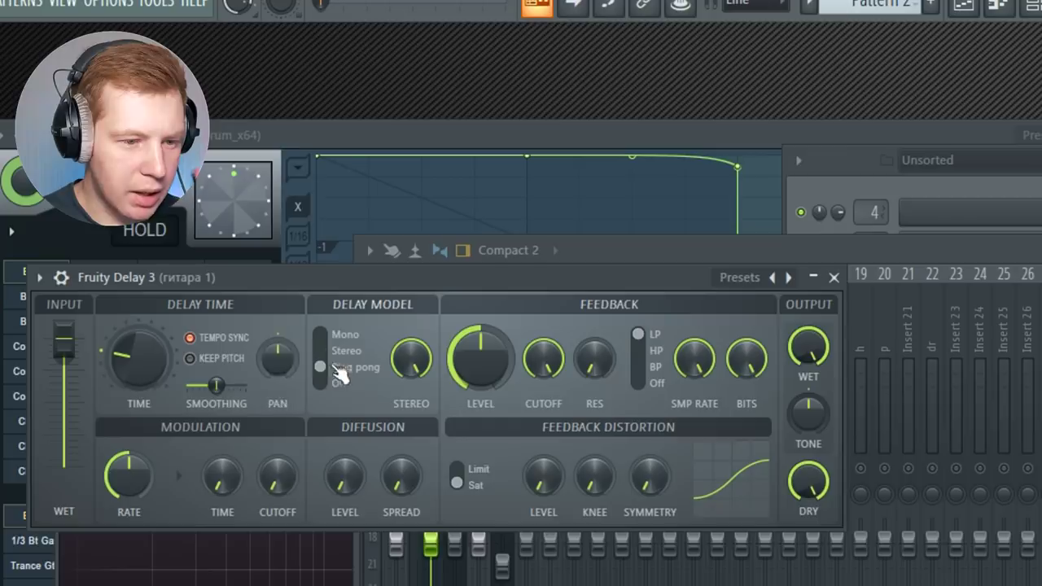
drag(476, 358, 476, 391)
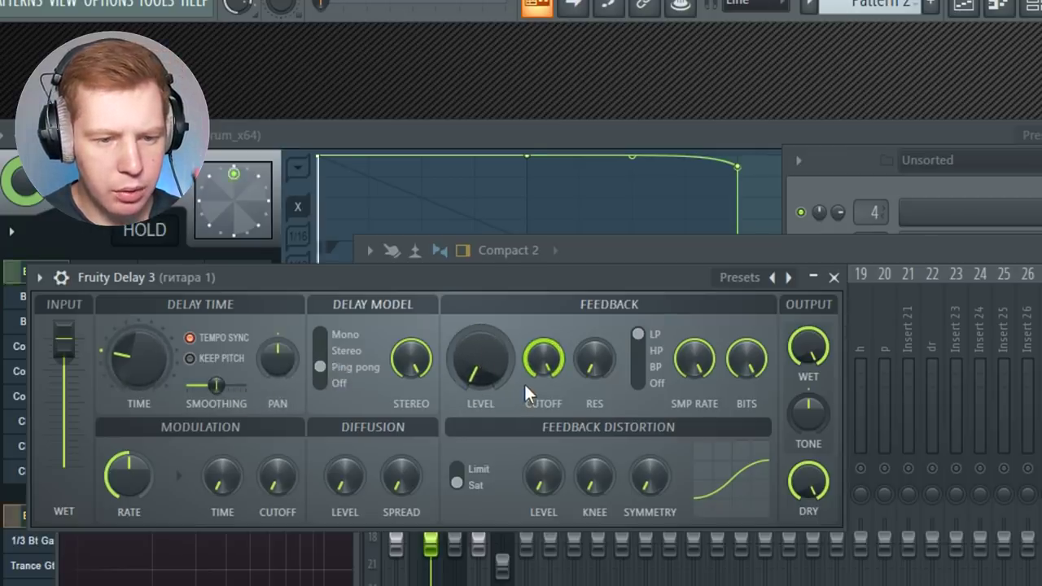
drag(808, 346, 808, 363)
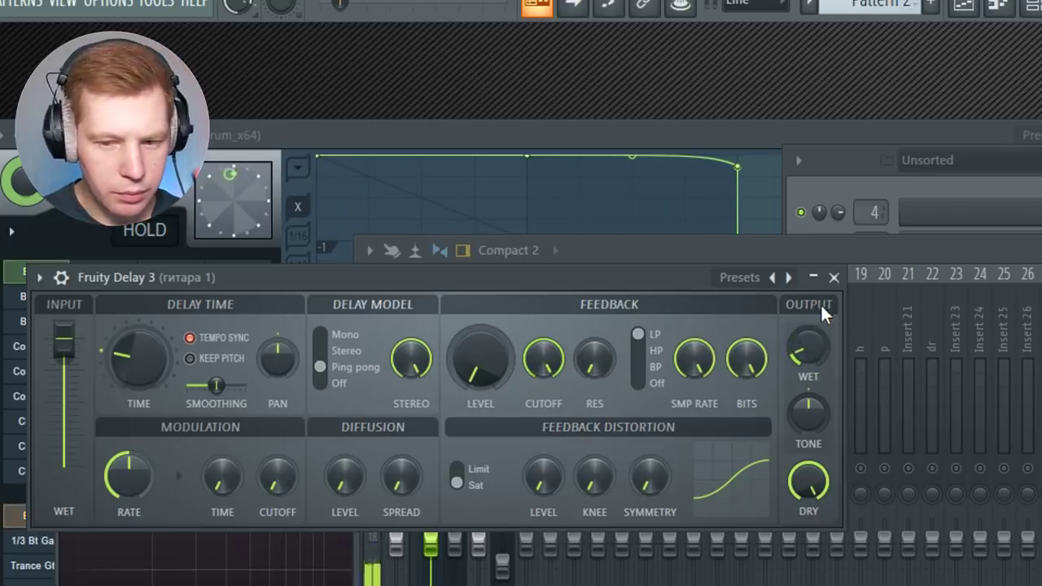
Raise the feedback level of Fruity Delay 3 on гитара 1 slightly and fine-tune its wet output.
drag(808, 346, 808, 335)
drag(488, 376, 488, 364)
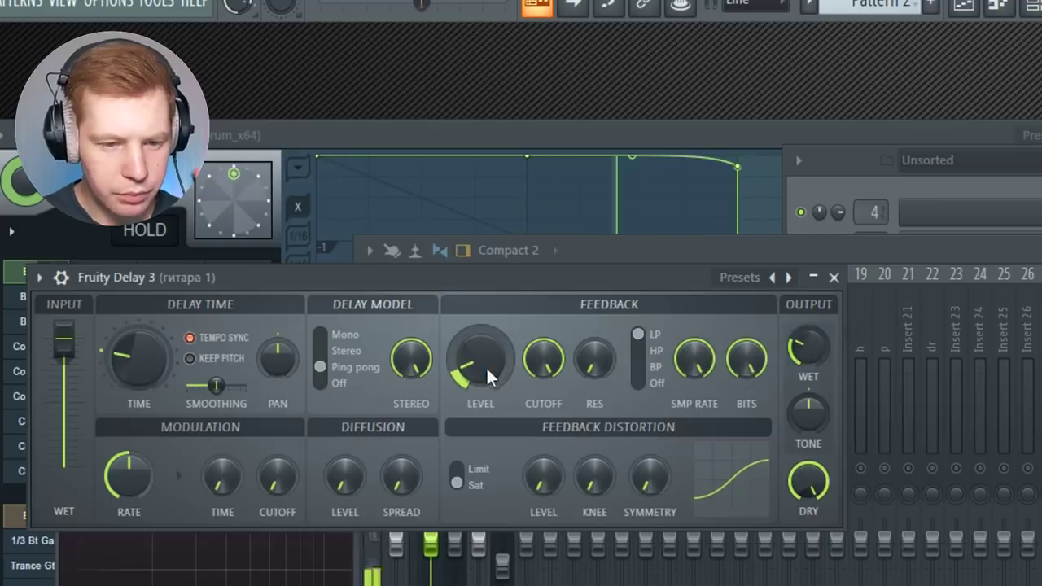
drag(808, 345, 808, 358)
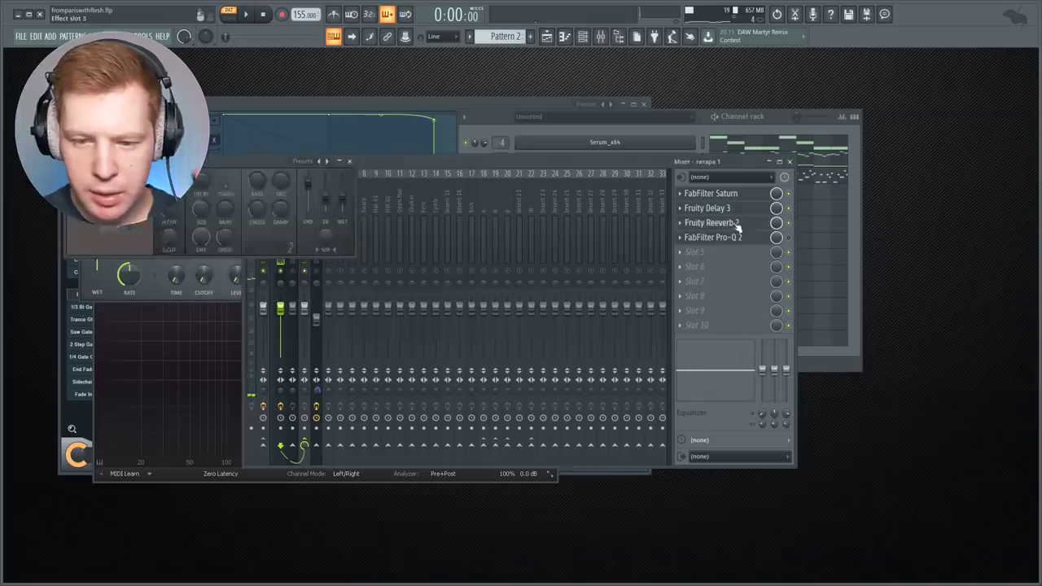
Open Fruity Reeverb 2 on гитара 1 and raise its stereo separation slightly.
click(713, 237)
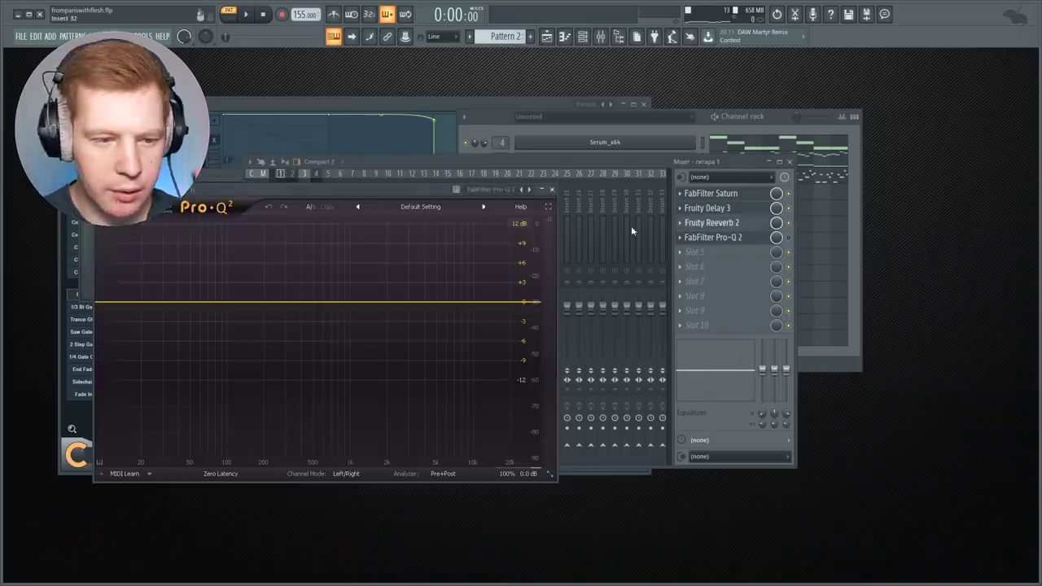
click(720, 223)
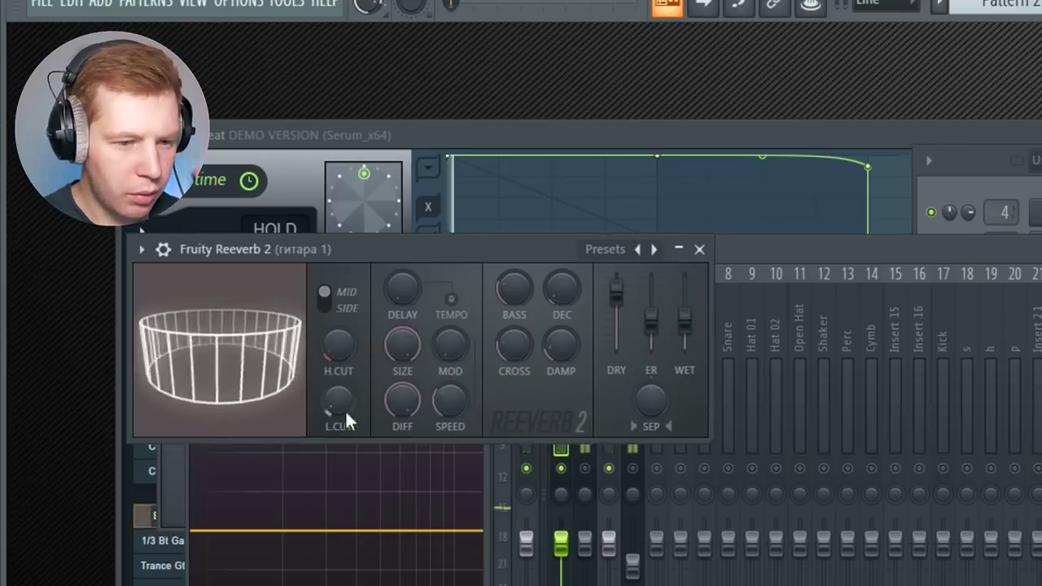
drag(650, 393, 651, 379)
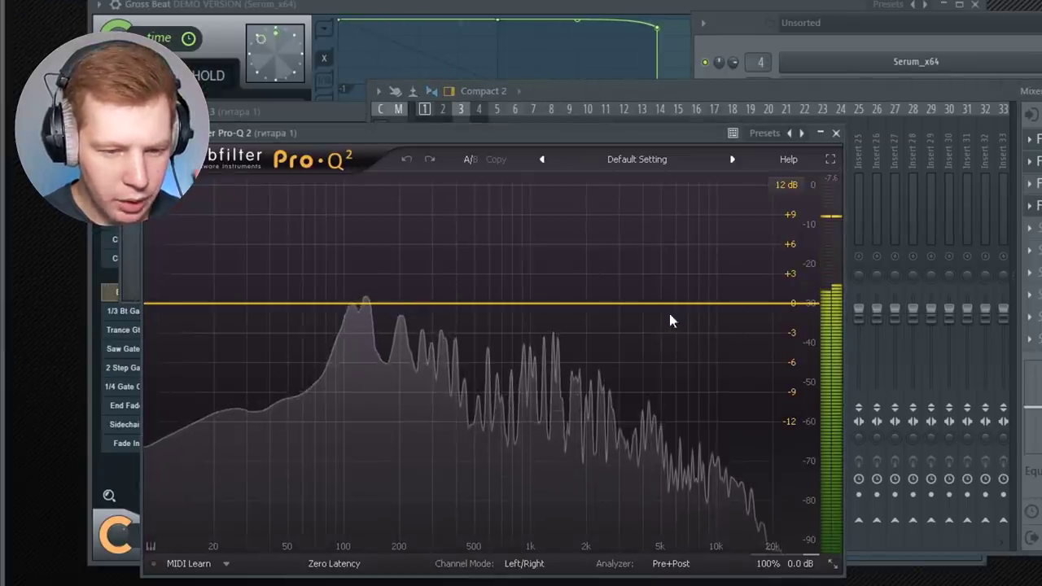
Add a wide bell cut in гитара 1's Pro-Q 2 of about -2.1 dB at 4190 Hz with Q about 0.385.
drag(639, 305, 645, 324)
scroll(642, 323, down, 5)
key(space)
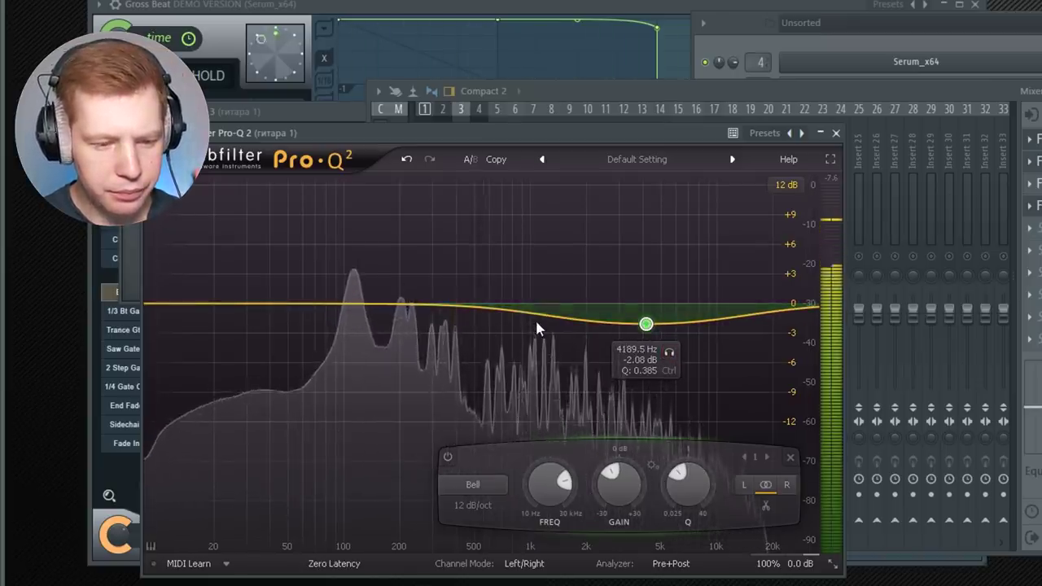
click(836, 133)
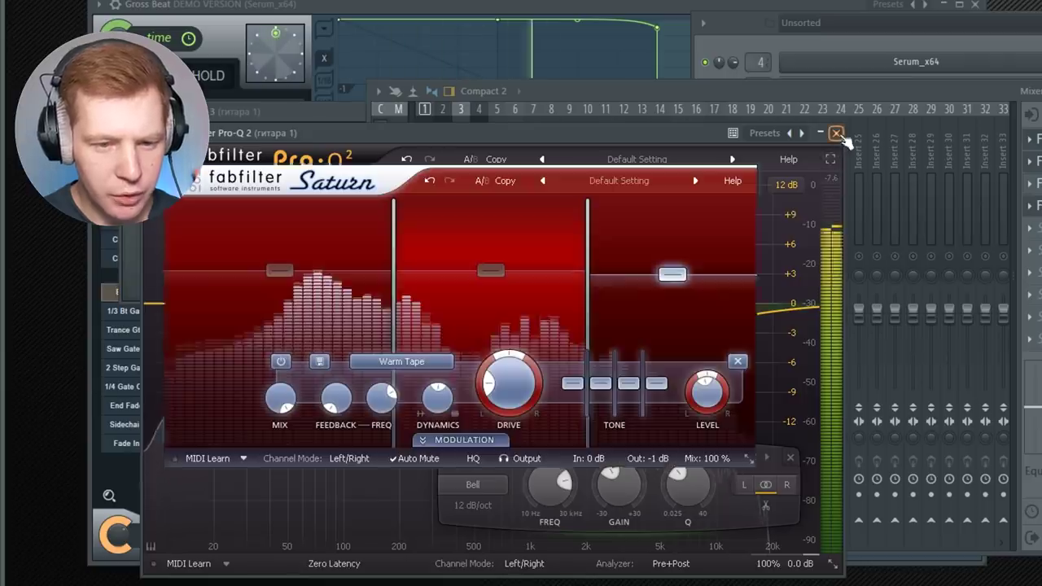
Load Fruity Reeverb 2, Fruity Delay 3 and FabFilter Pro-Q 2 into the first three effect slots of гитара 2.
key(space)
click(522, 92)
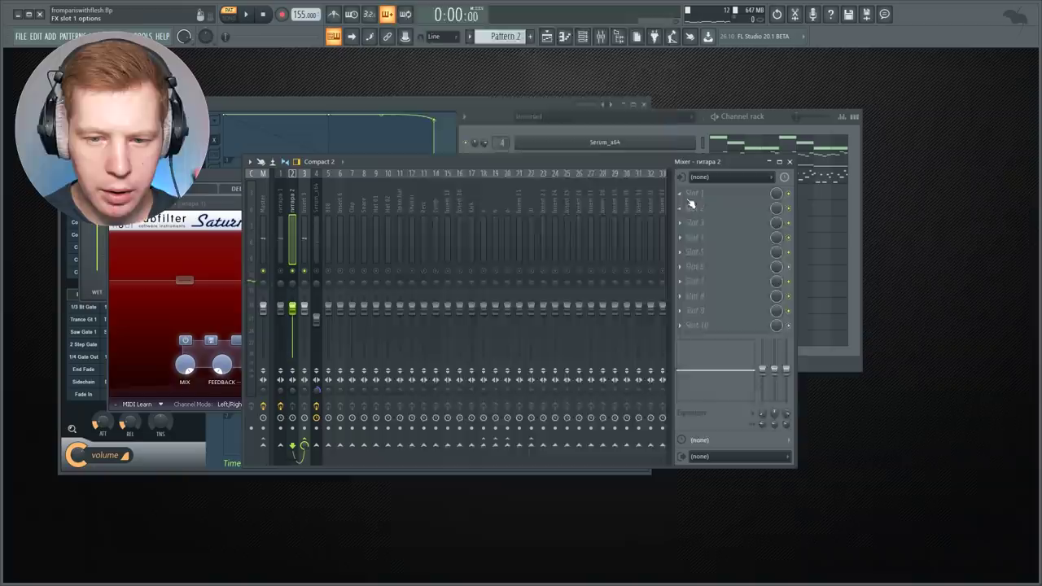
click(691, 203)
click(557, 75)
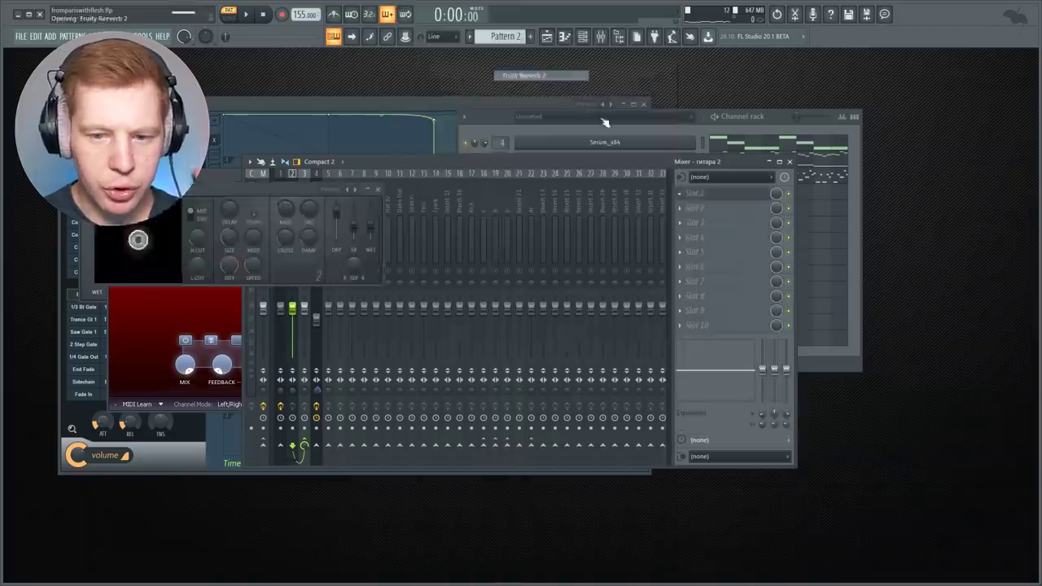
click(709, 209)
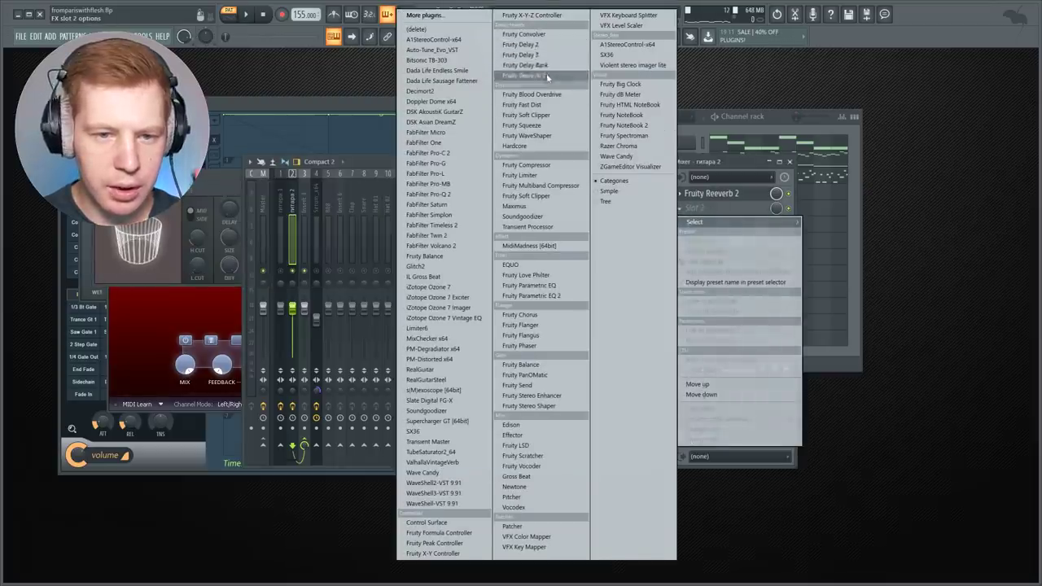
click(545, 55)
click(694, 222)
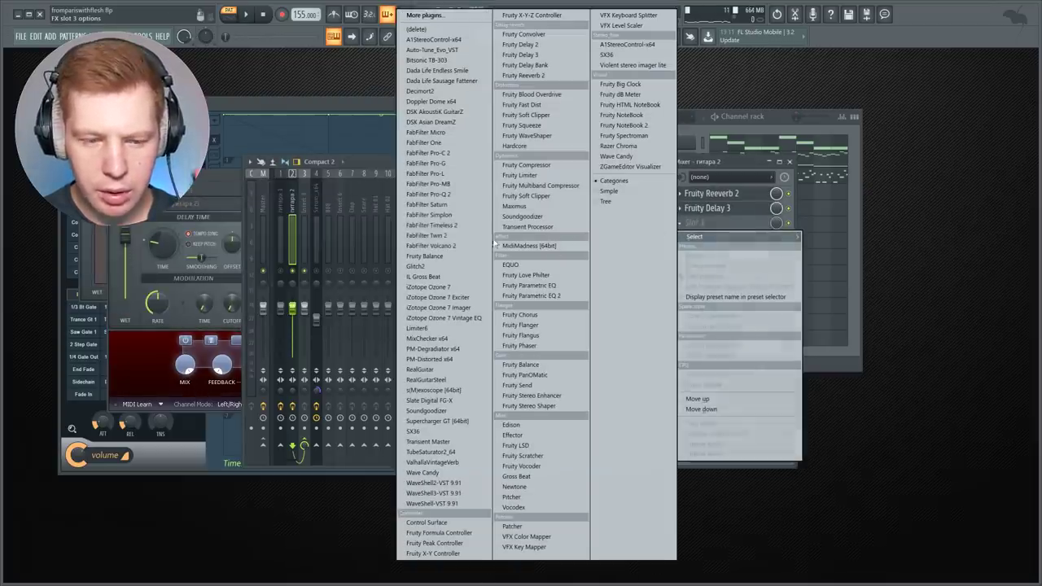
click(458, 197)
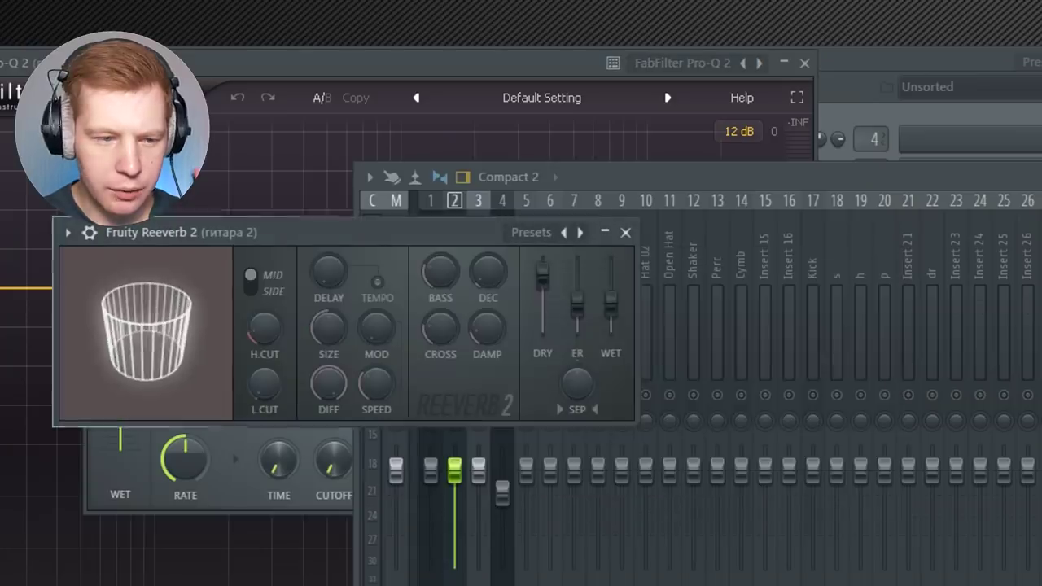
Set гитара 2's Reeverb 2 to a large size and shorter decay, raising low cut, separation and wet level and lowering high cut.
drag(329, 328, 329, 309)
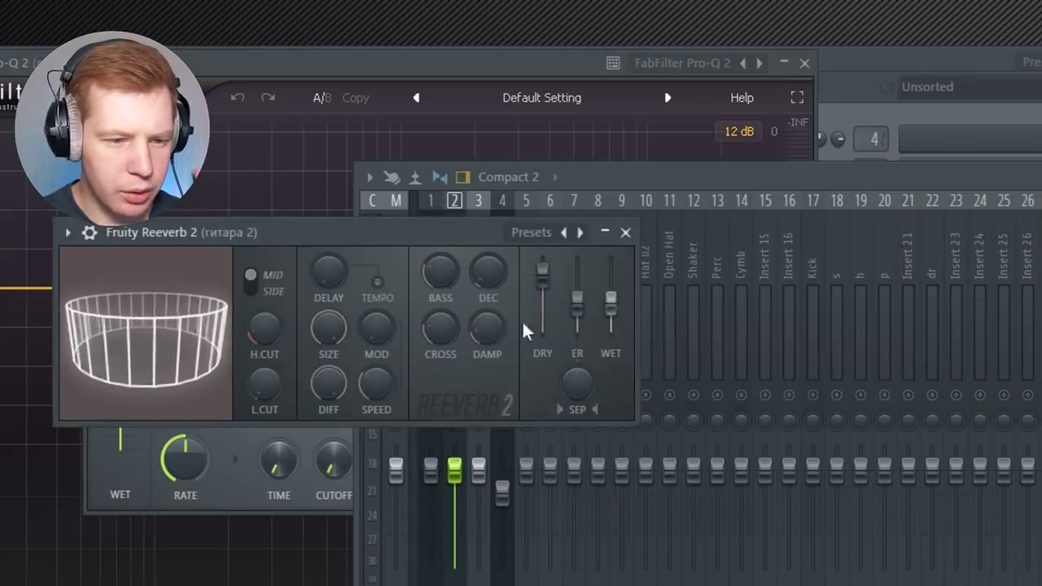
drag(488, 273, 488, 316)
drag(265, 384, 266, 370)
key(space)
drag(264, 329, 264, 341)
drag(577, 383, 577, 370)
drag(610, 302, 610, 289)
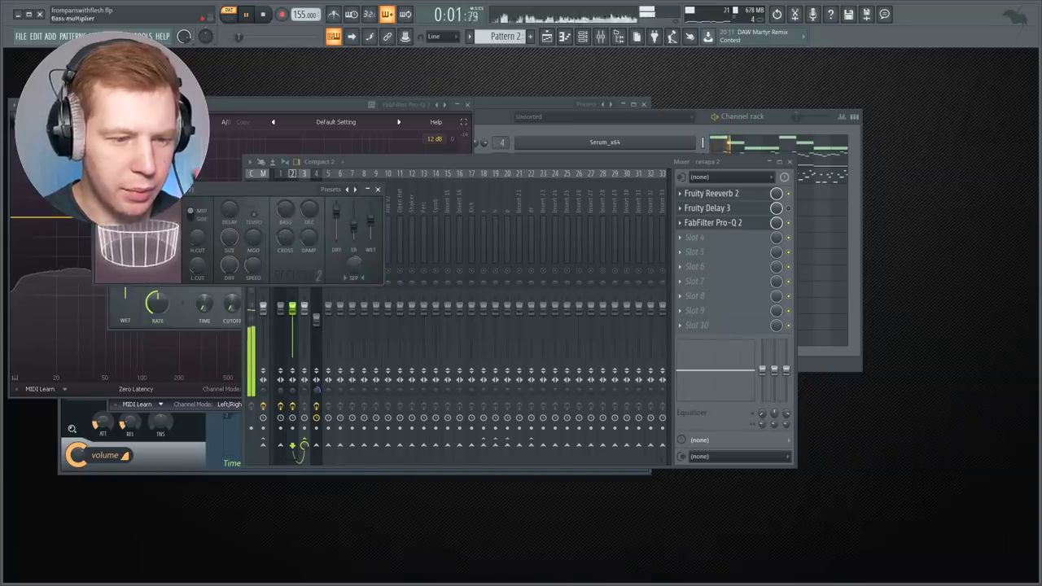
Place Fruity Delay 3 before Reeverb 2 on гитара 2 and set it to Ping pong with low feedback and wet output.
click(409, 169)
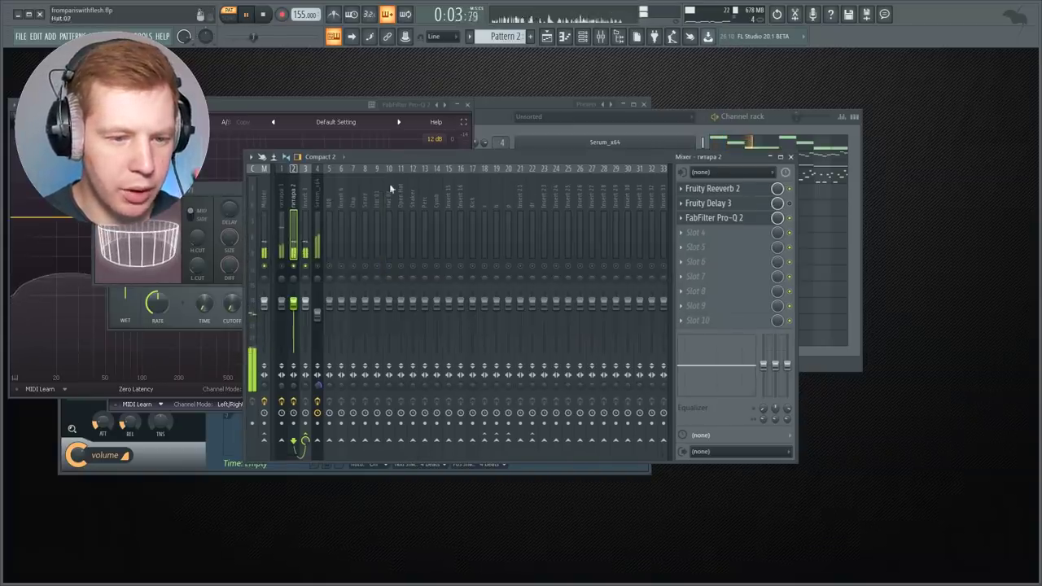
drag(708, 203, 777, 189)
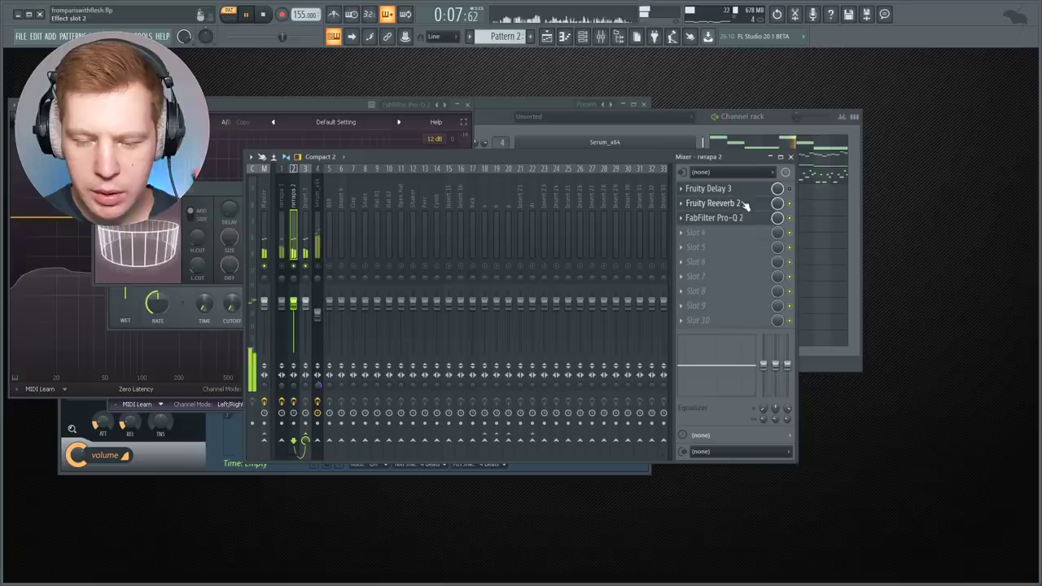
click(742, 190)
click(716, 192)
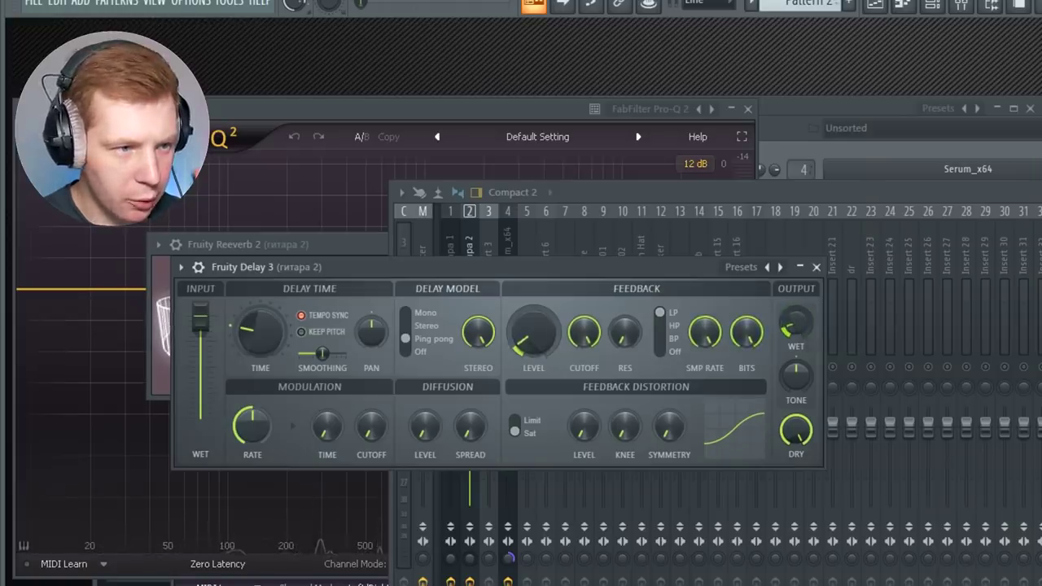
key(space)
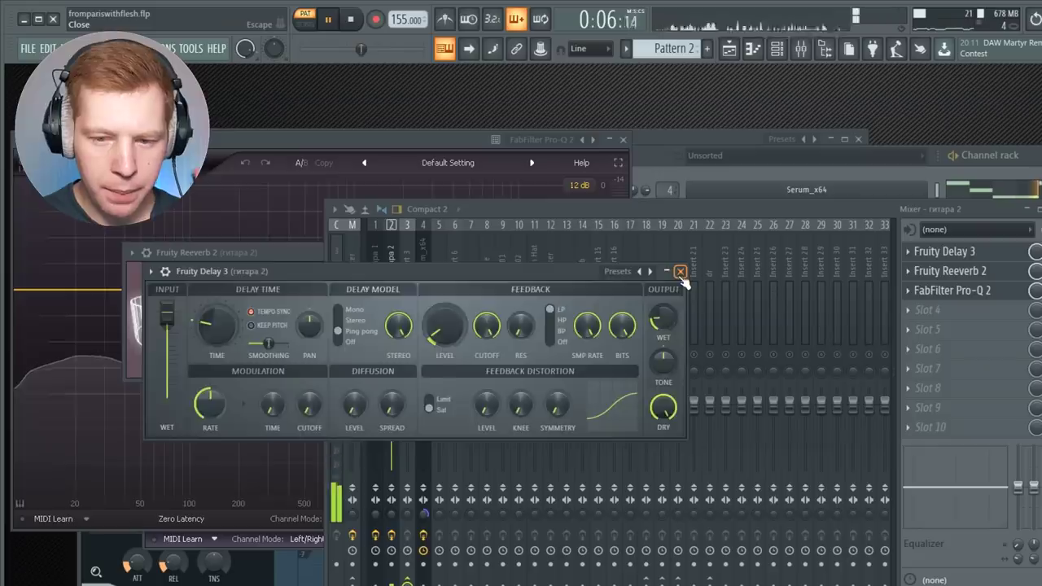
click(816, 267)
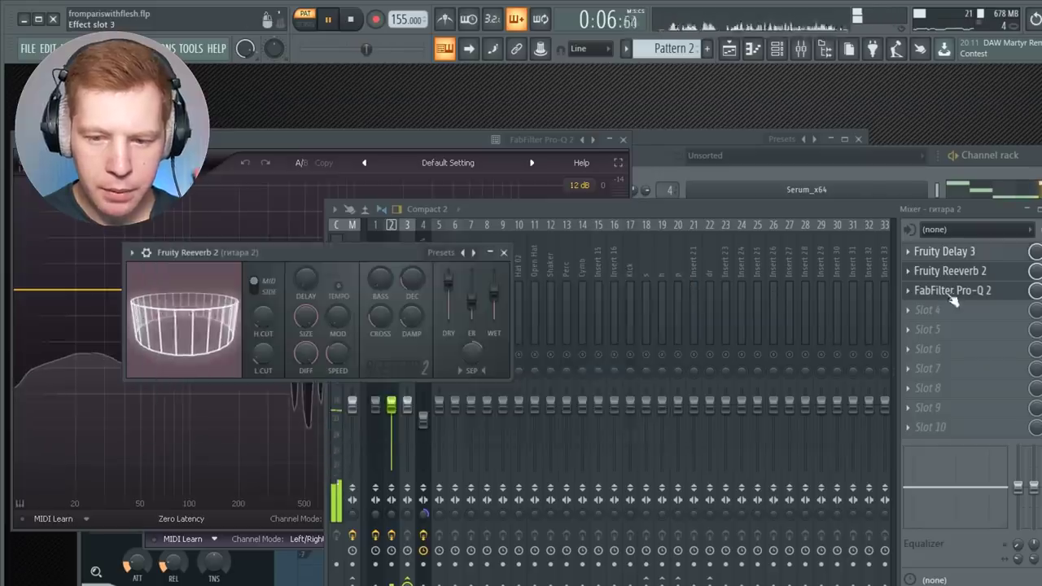
Add a wide Pro-Q 2 bell cut on гитара 2, about -4.4 dB at 6547 Hz with Q 0.151, and lower the track's volume slightly.
click(1041, 299)
drag(444, 291, 489, 331)
scroll(483, 335, up, 1)
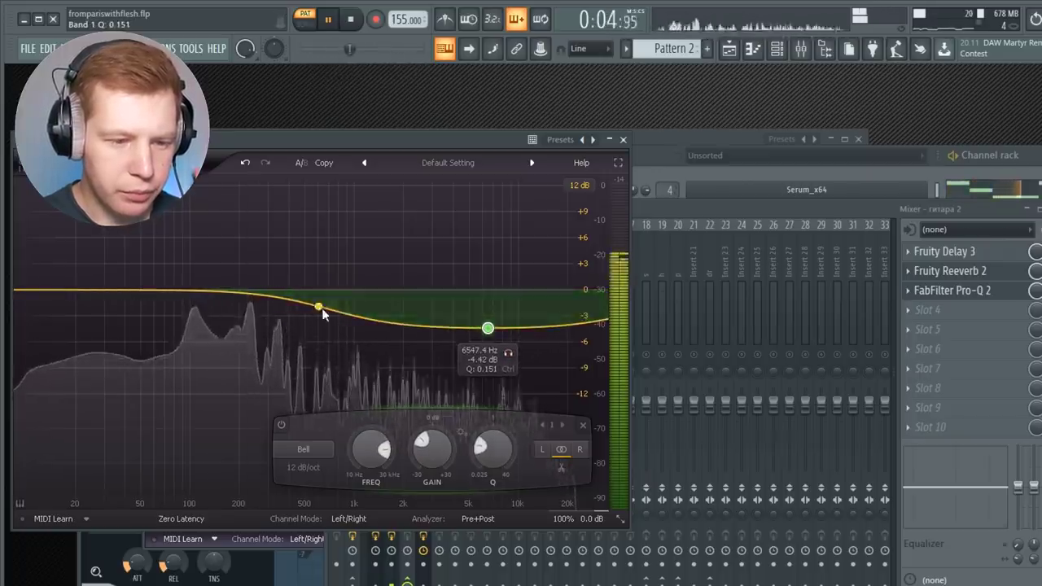
click(797, 215)
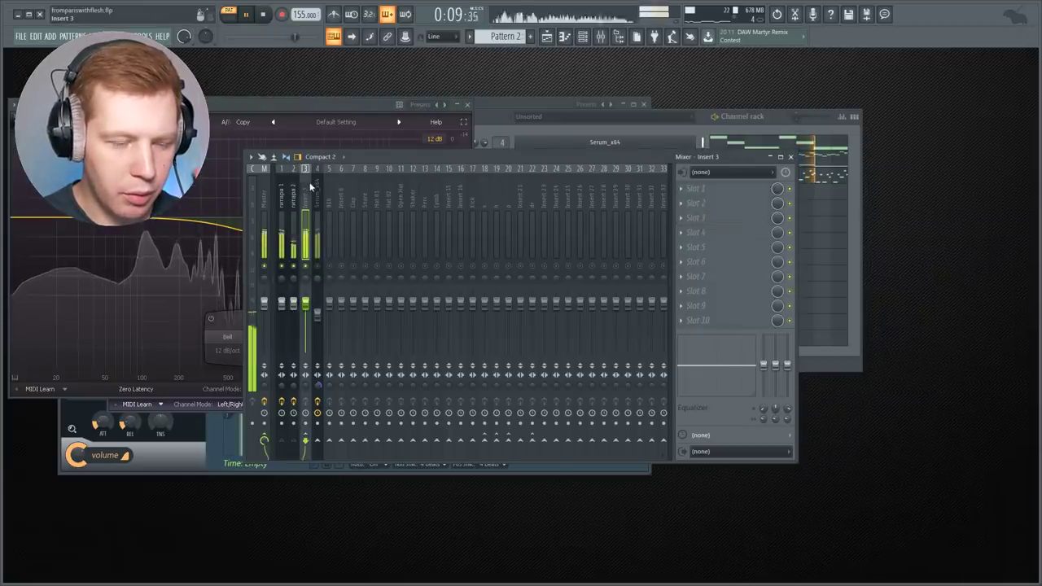
drag(293, 302, 293, 314)
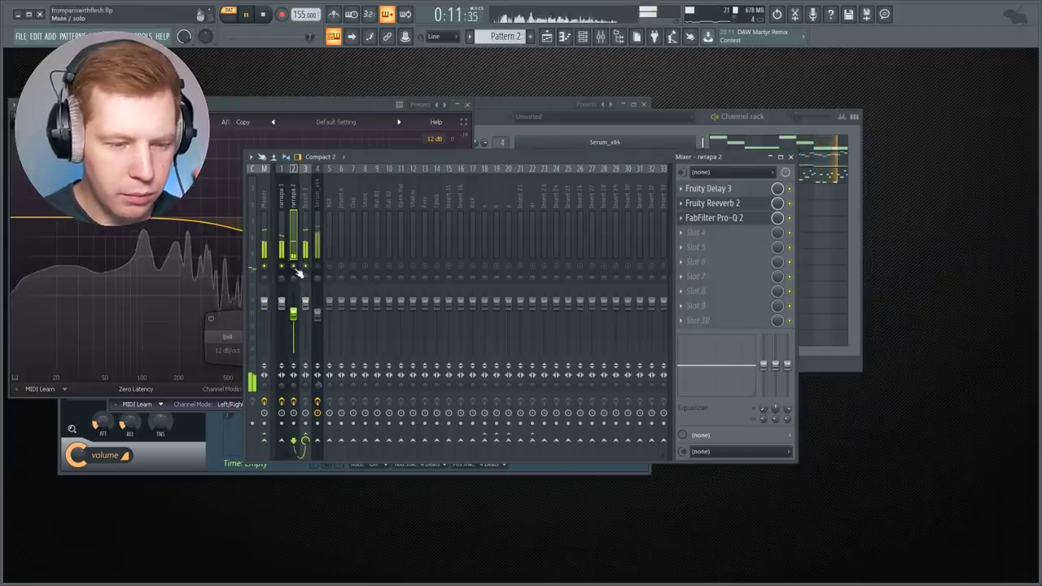
Load FabFilter Pro-Q 2 and Maximus on Insert 3, and apply the Master aid 1 preset to Maximus.
click(303, 221)
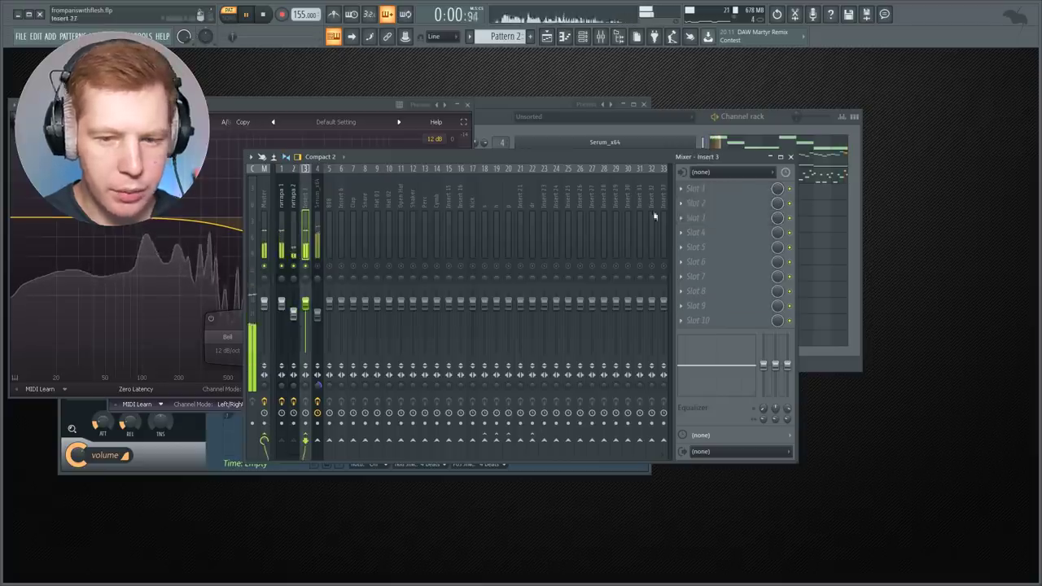
click(702, 201)
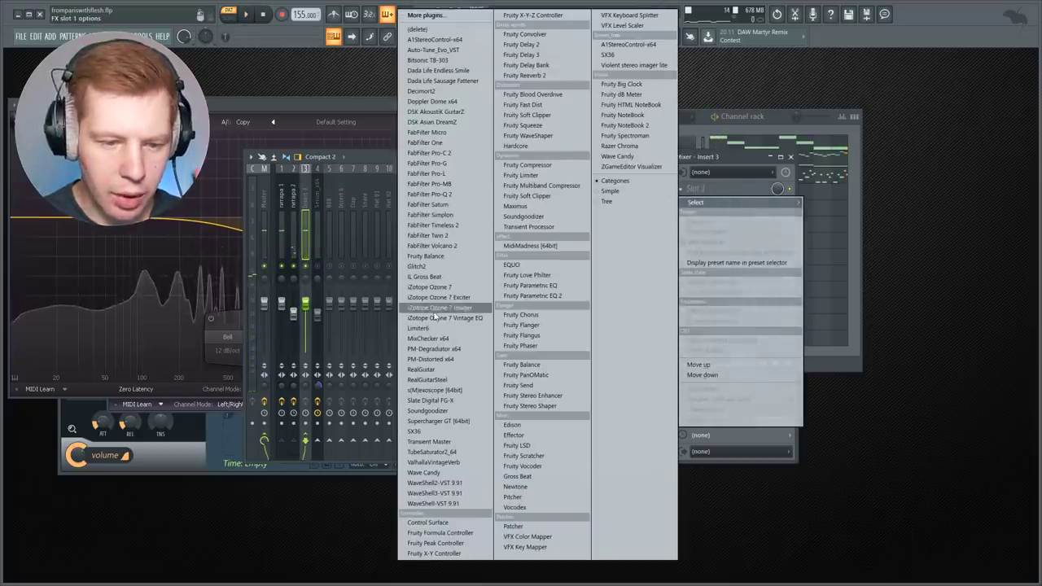
click(448, 198)
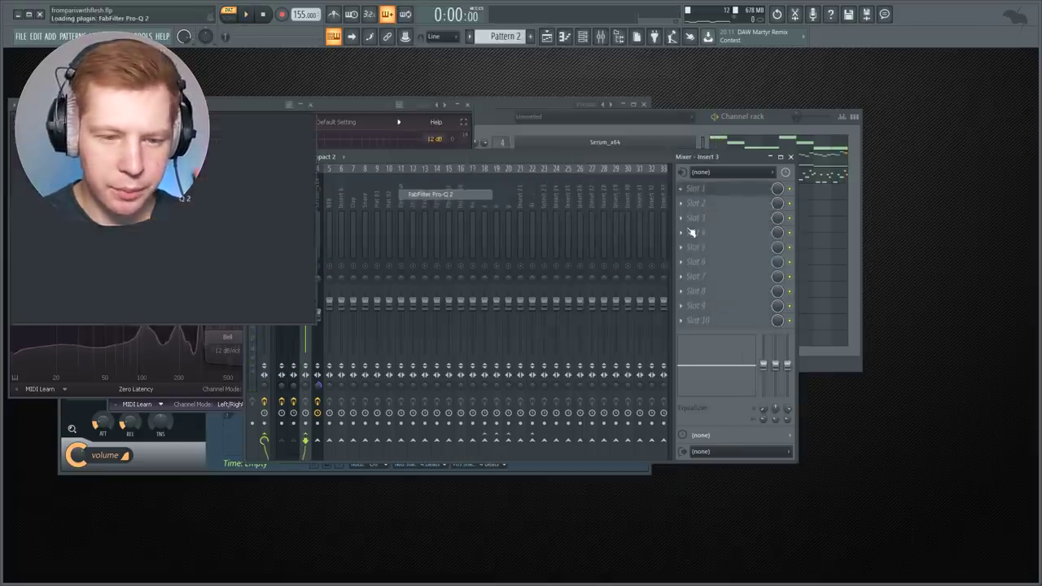
click(716, 202)
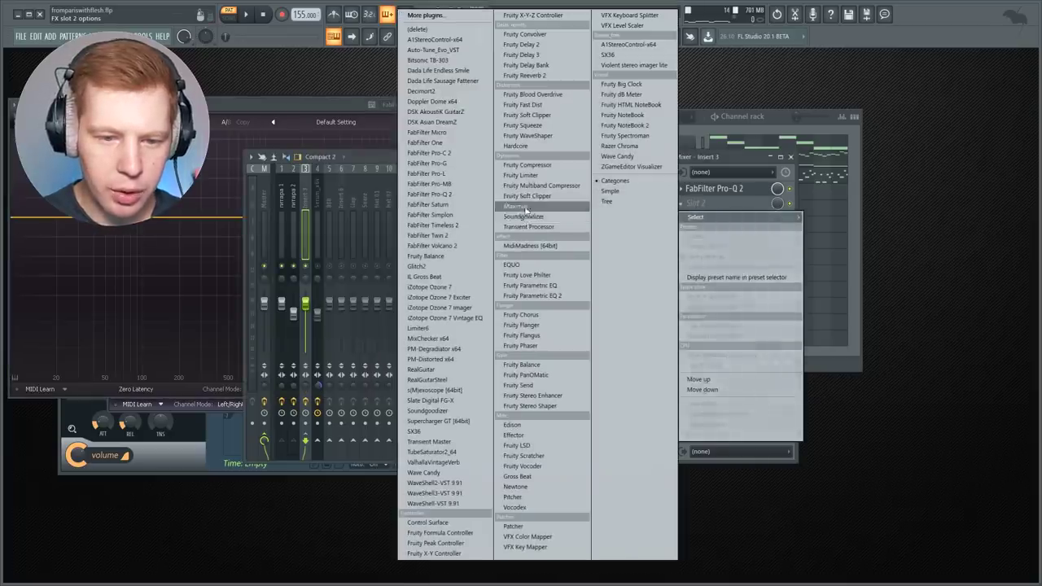
click(525, 207)
click(328, 119)
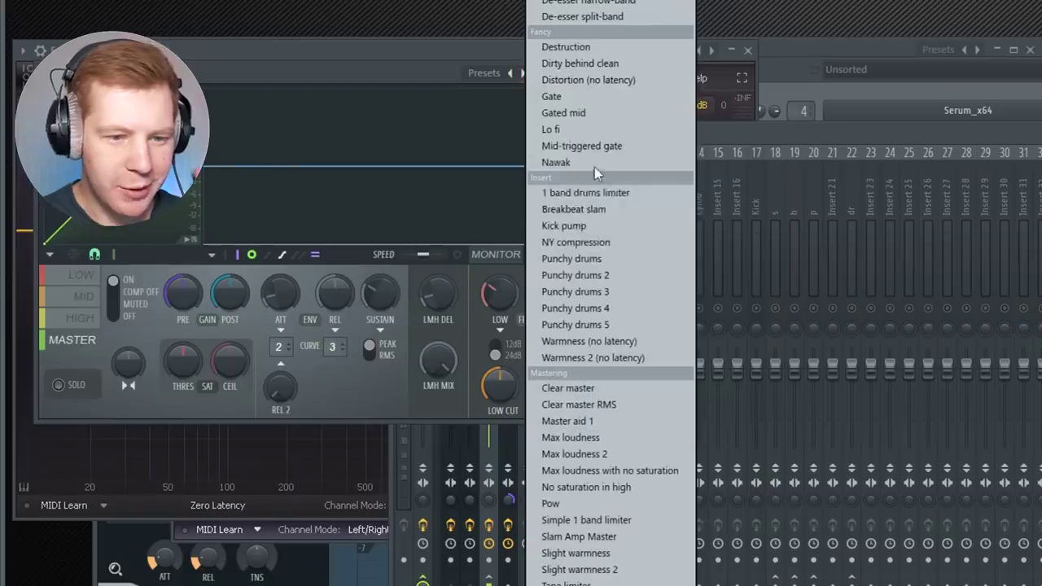
click(580, 422)
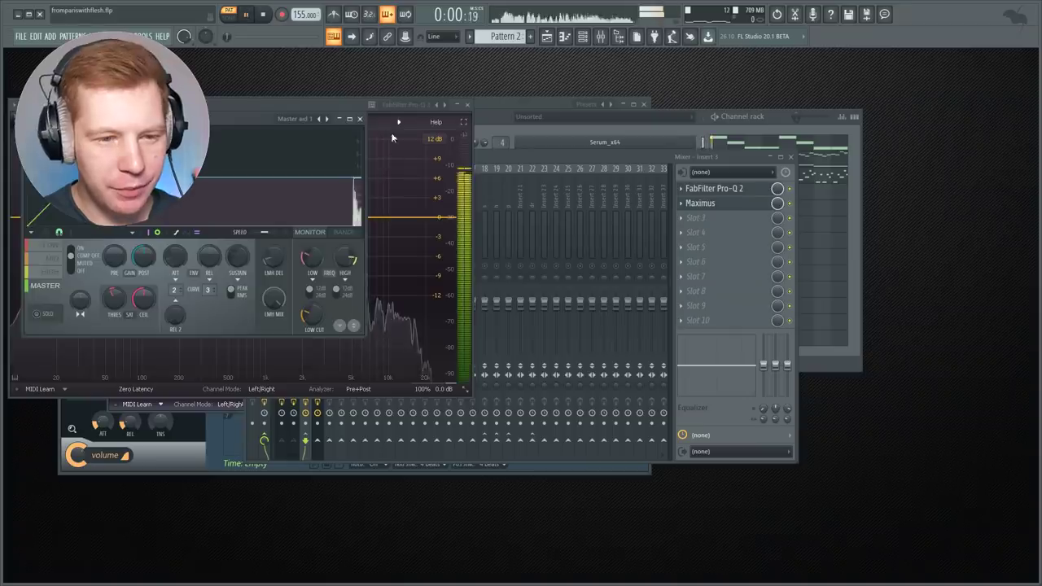
Add a 12 dB/oct low cut at about 210 Hz in Insert 3's Pro-Q 2, soloing the band to audition it.
click(531, 49)
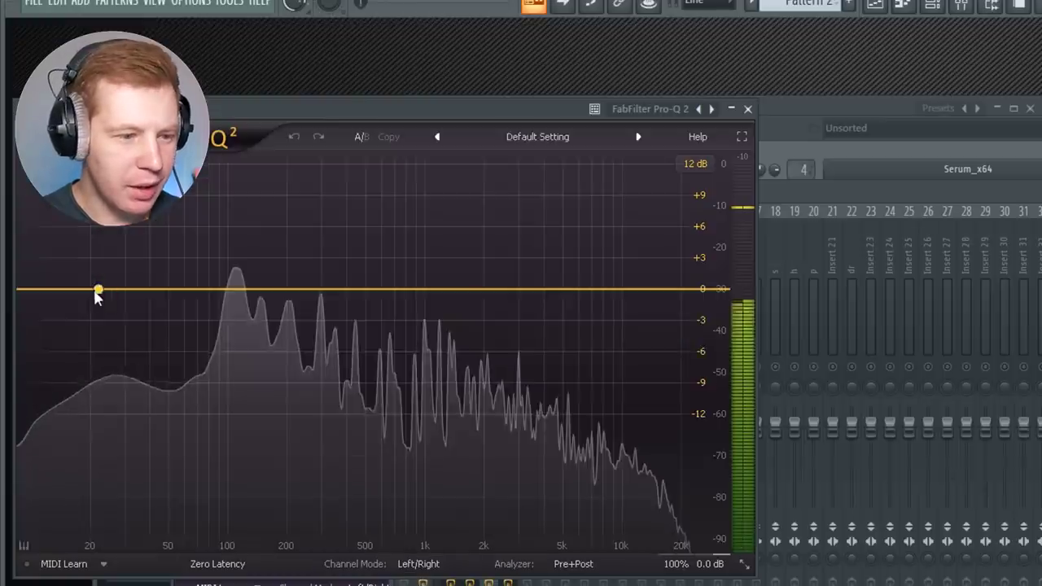
click(73, 235)
drag(72, 301, 300, 298)
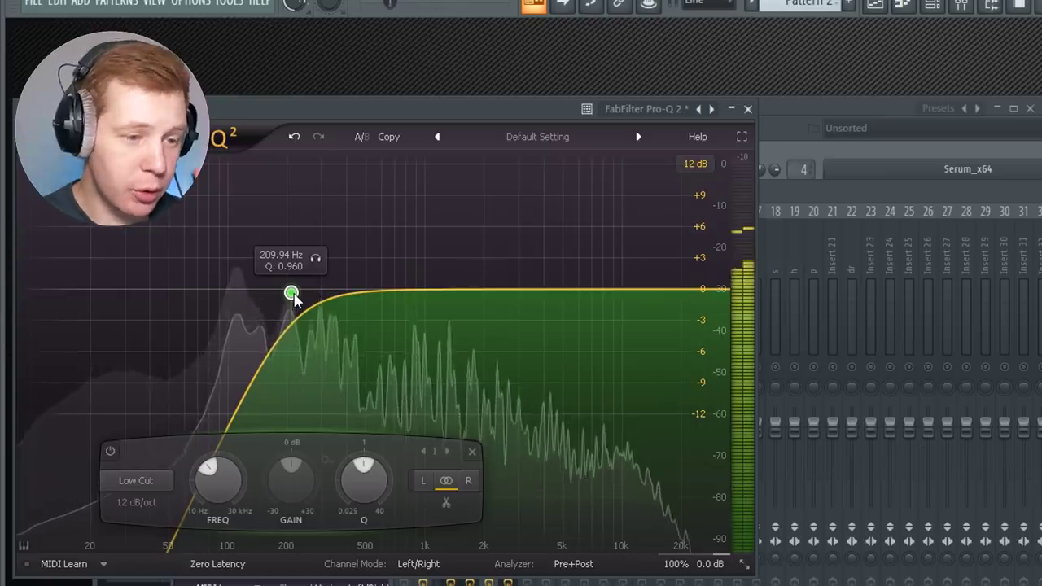
click(322, 258)
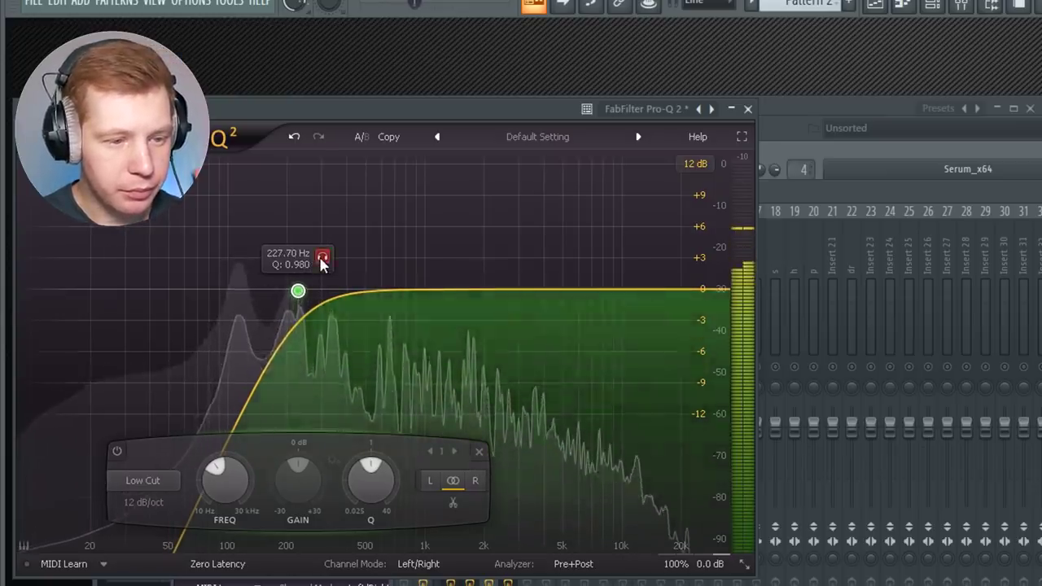
drag(299, 292, 281, 302)
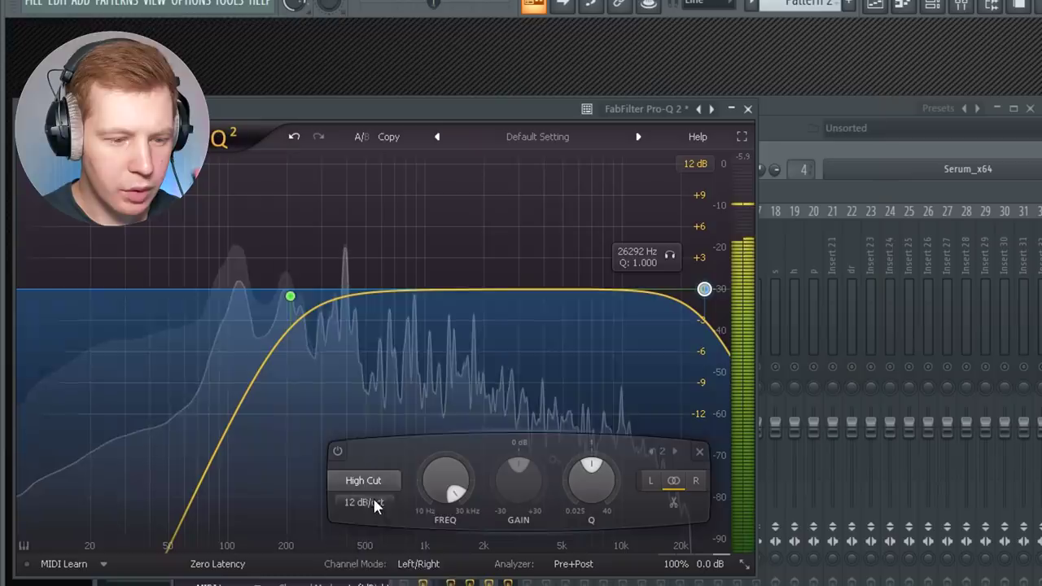
Set the Pro-Q 2 high cut on Insert 3 to 96 dB/oct at about 16 kHz and audition the band solo.
click(374, 502)
click(387, 583)
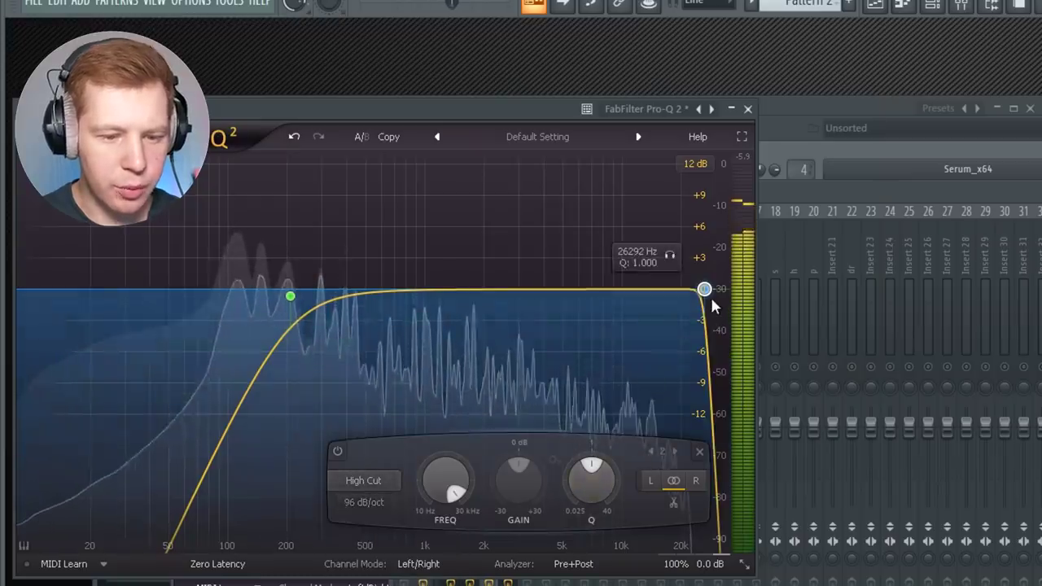
drag(704, 289, 664, 295)
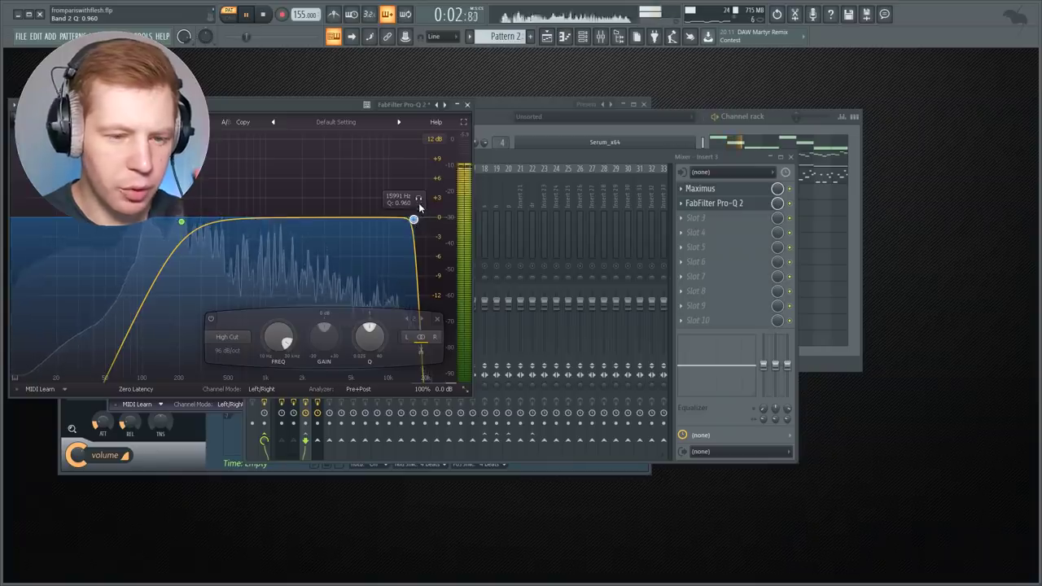
click(418, 200)
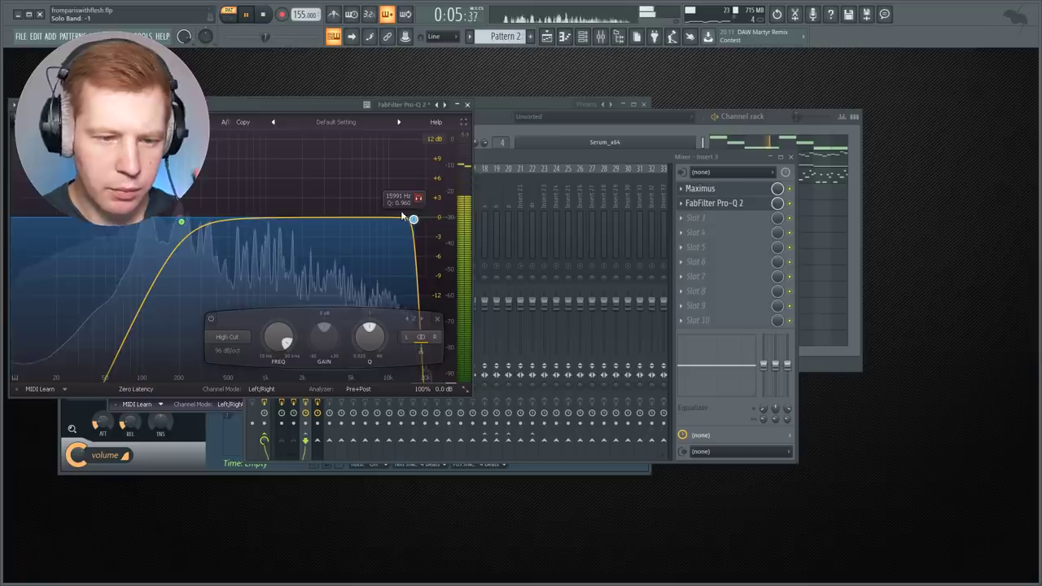
Load A1StereoControl on Insert 3 after its Pro-Q 2.
click(467, 105)
click(511, 155)
key(space)
click(705, 224)
mouse_move(699, 231)
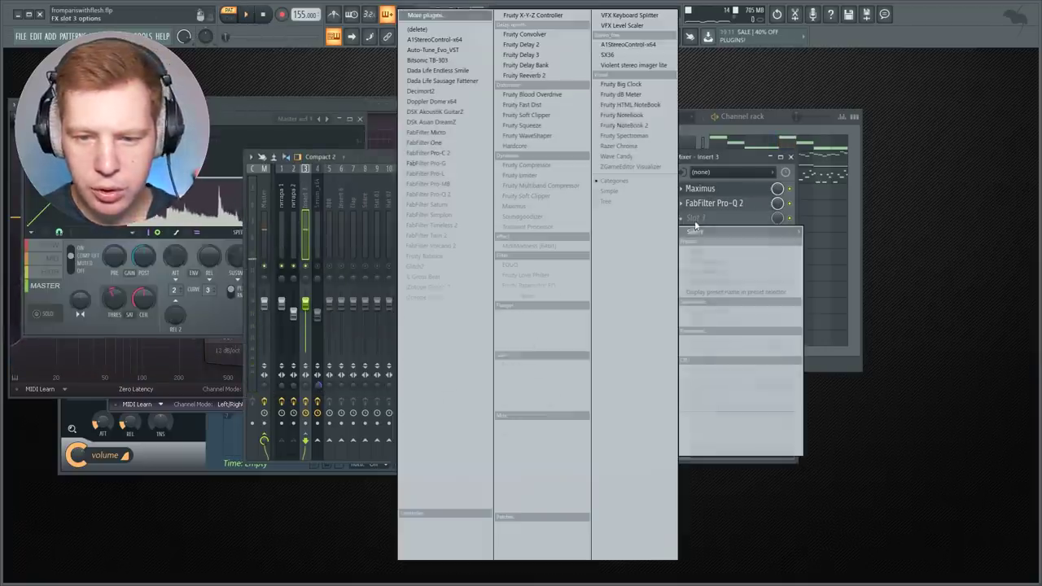
click(631, 46)
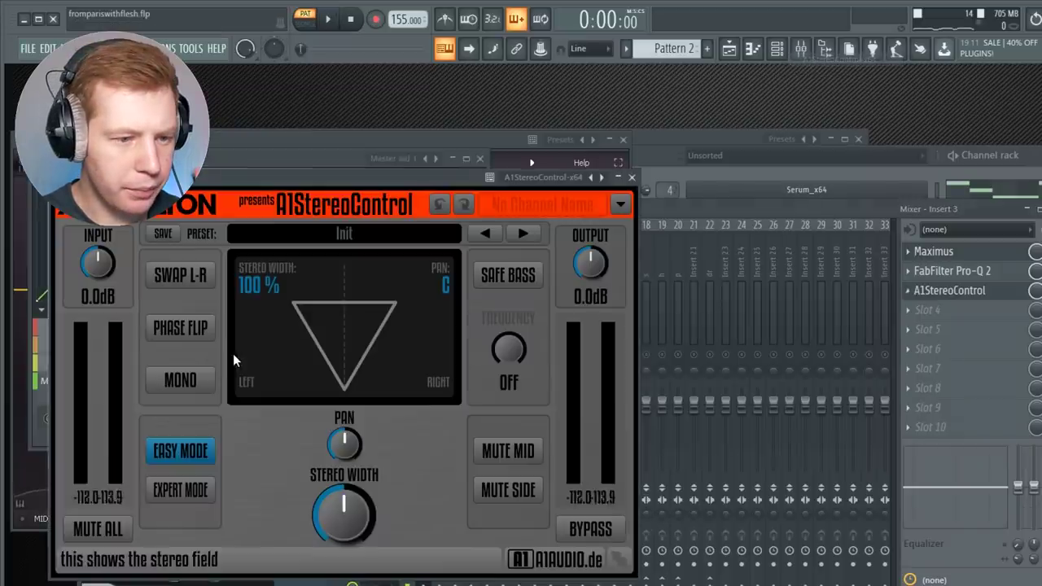
Set A1StereoControl on Insert 3 to 125% stereo width and turn on Safe Bass.
key(space)
drag(258, 385, 257, 329)
drag(332, 457, 332, 518)
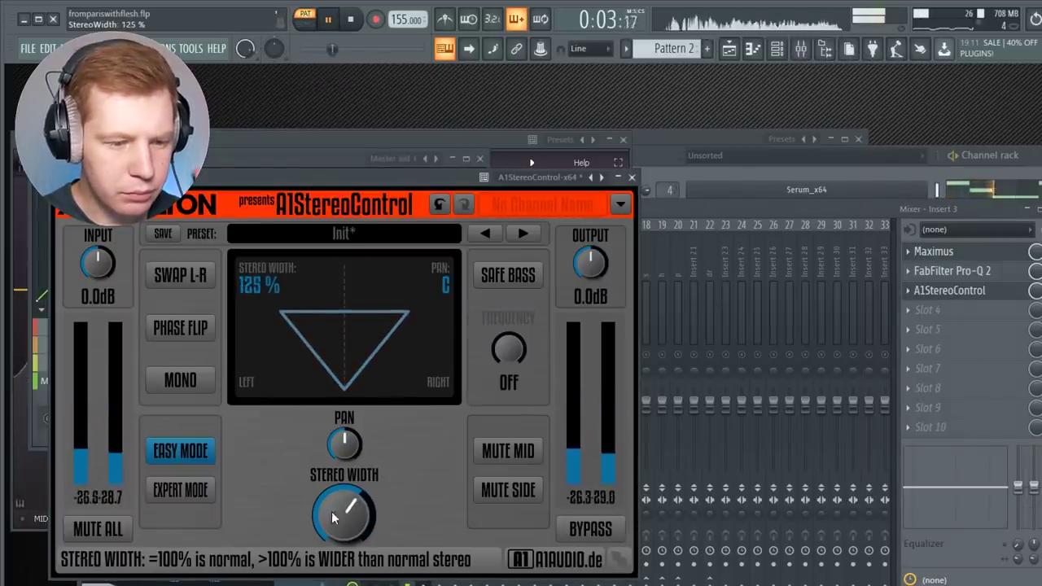
click(508, 274)
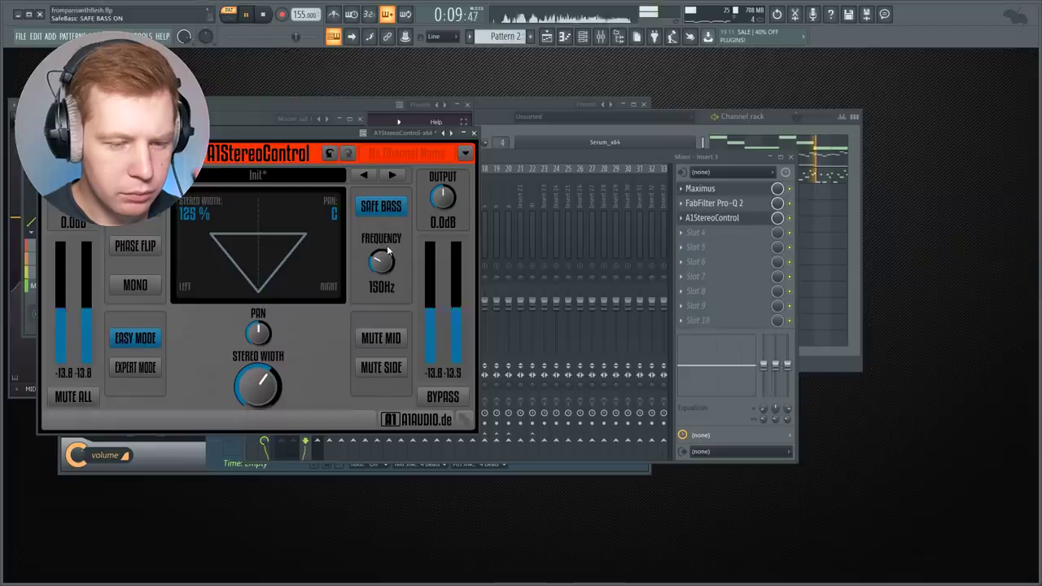
click(474, 132)
Play the pattern and set the Serum_x64 mixer track's volume to about 78% (-5.3 dB).
click(330, 283)
key(space)
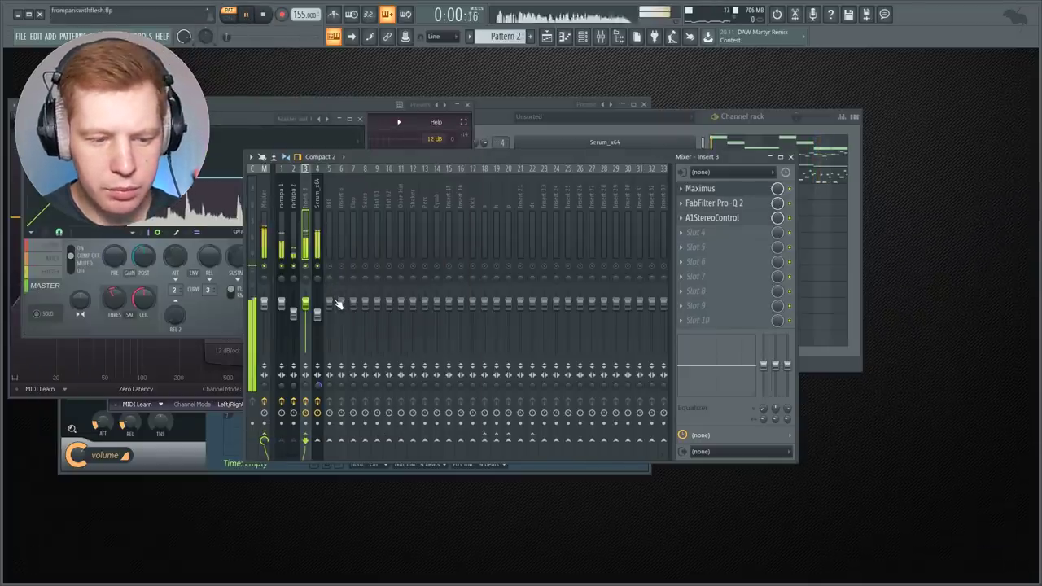
click(317, 316)
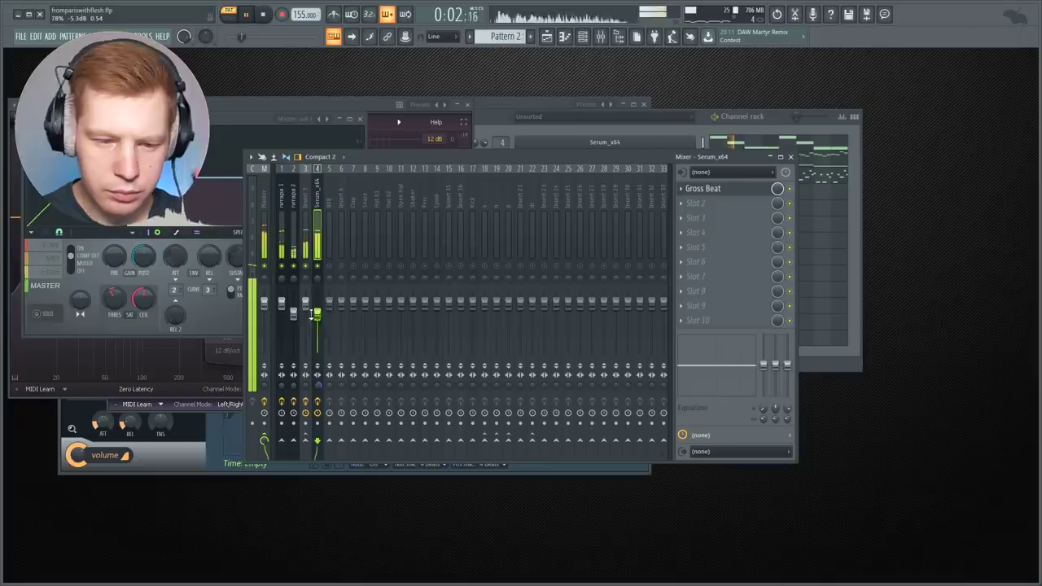
drag(319, 384, 320, 388)
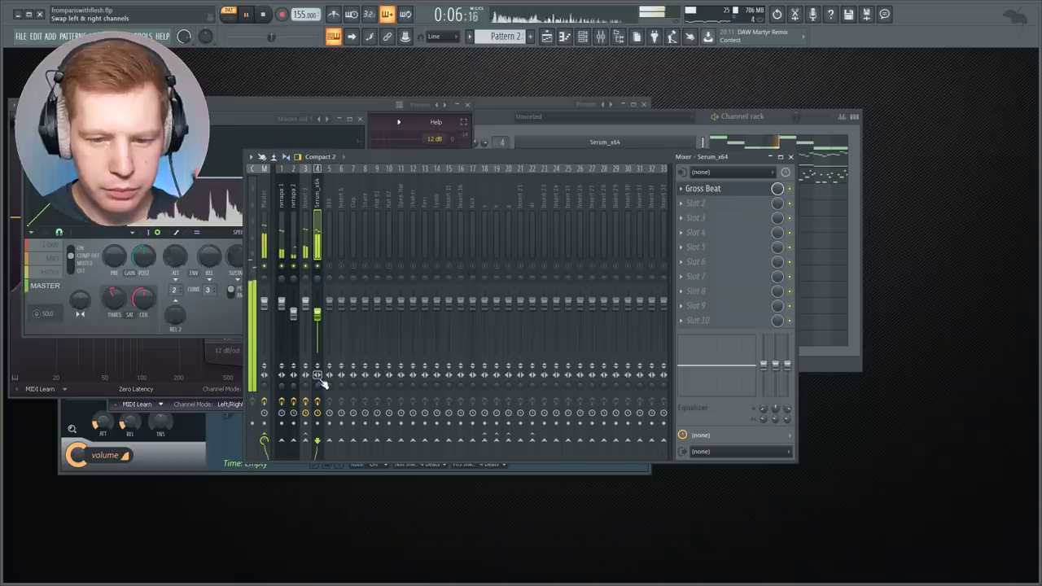
key(space)
Switch to Pattern 1 and load the saved mixer track state 808 test_1 on the 808 track.
click(777, 120)
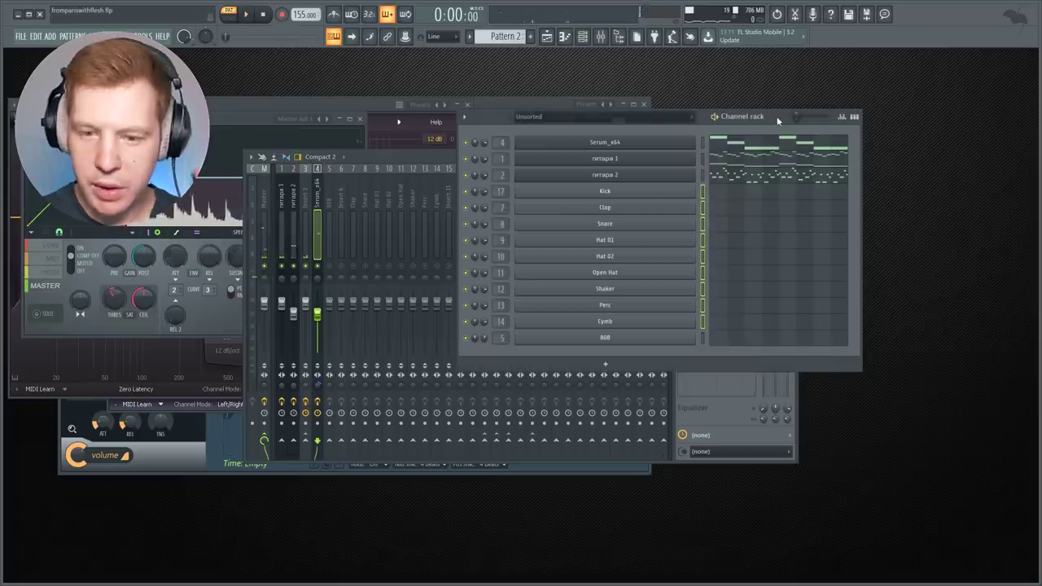
key(F9)
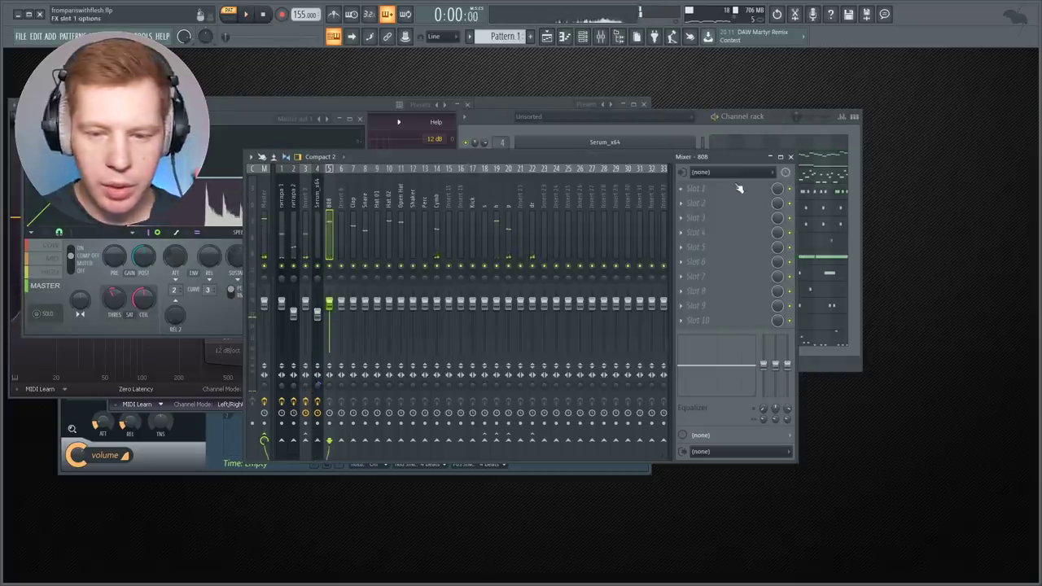
right_click(331, 205)
mouse_move(351, 213)
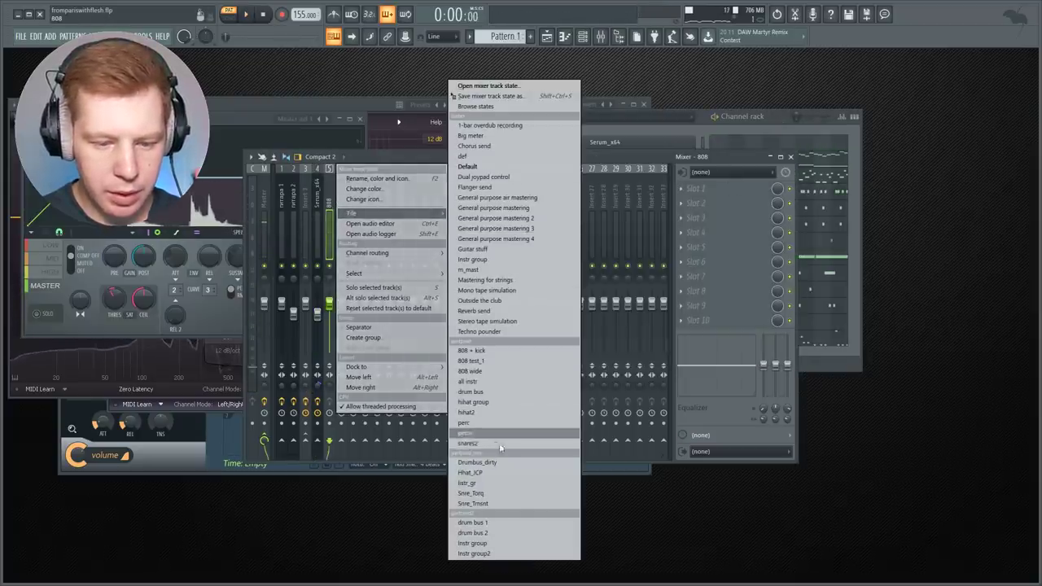
click(481, 362)
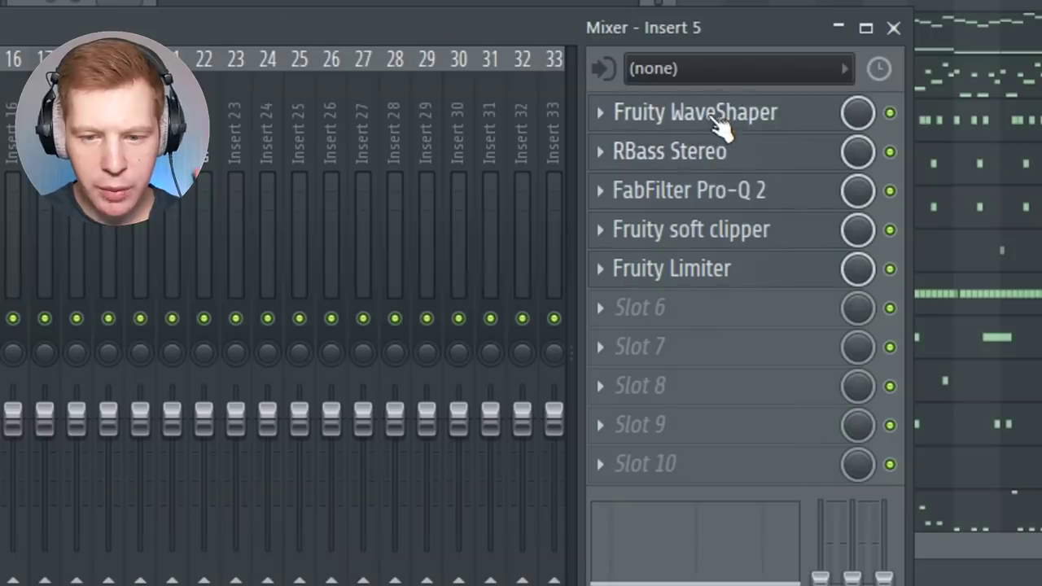
Move Fruity WaveShaper below RBass Stereo in the 808 effect chain and check the RBass settings.
drag(714, 119, 764, 158)
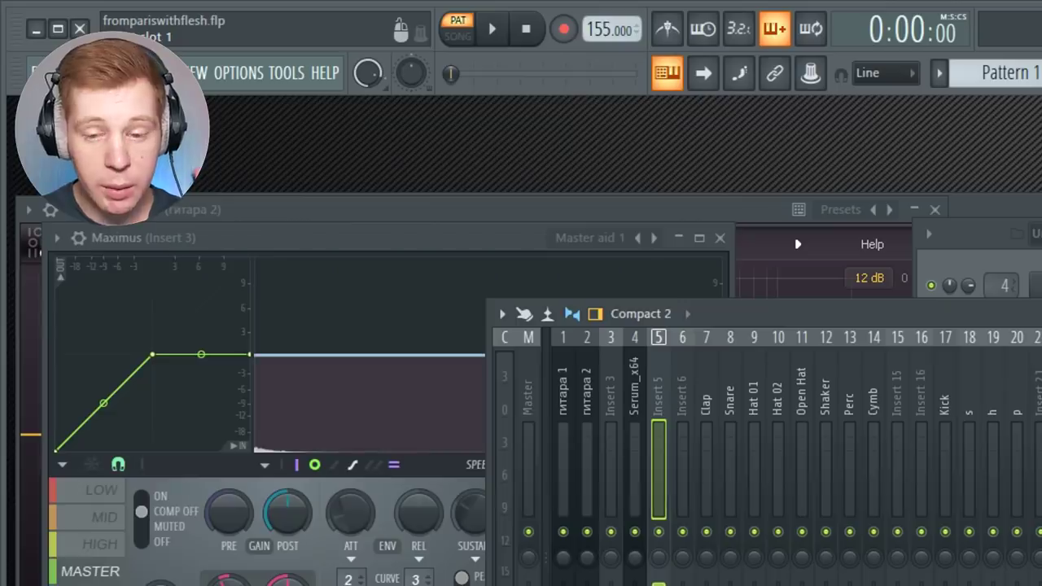
click(1041, 366)
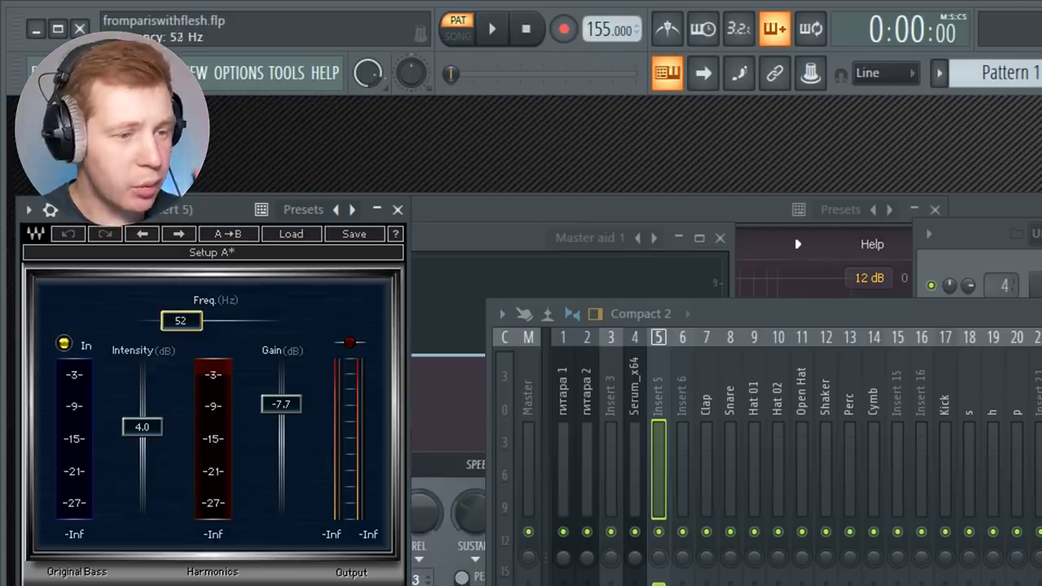
click(398, 210)
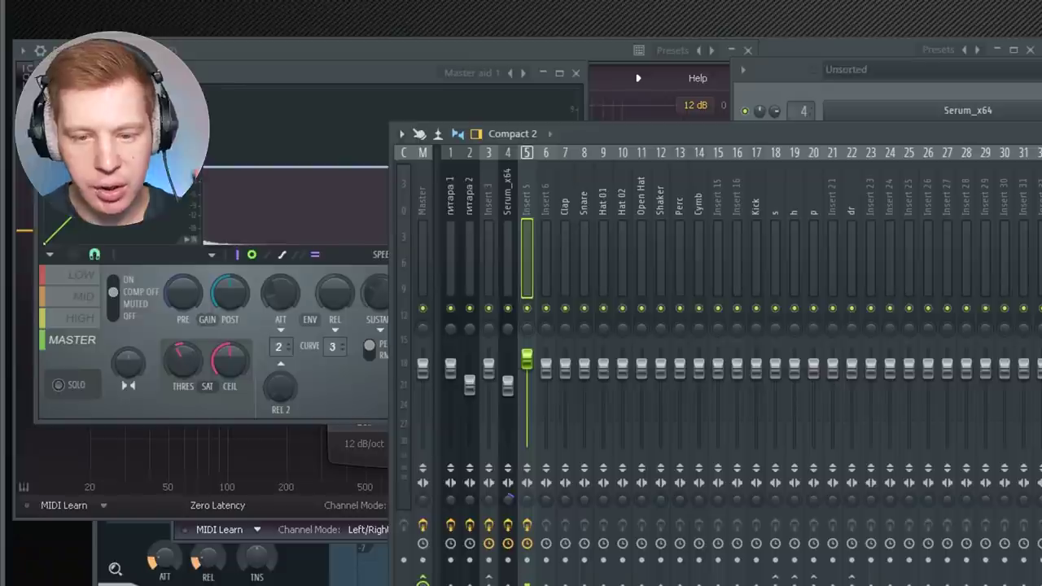
Examine the 808 track's Pro-Q 2 curve and Fruity WaveShaper during playback.
click(1041, 392)
key(space)
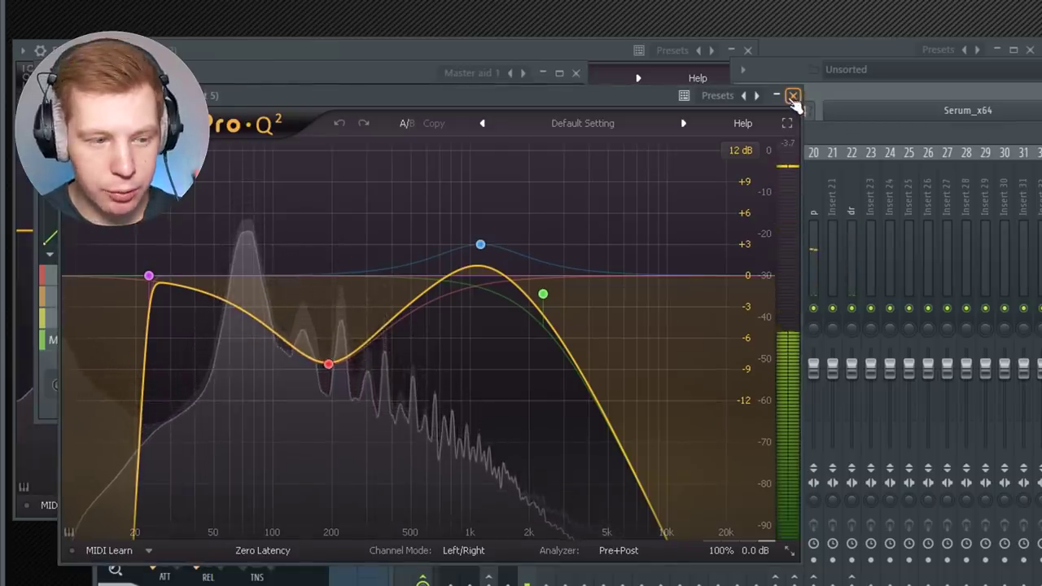
click(792, 95)
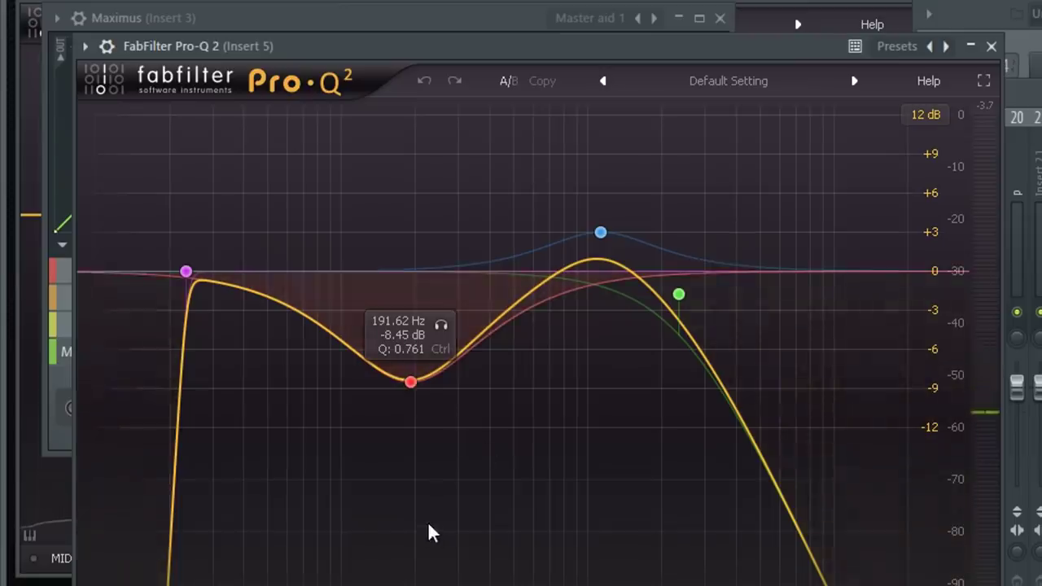
key(space)
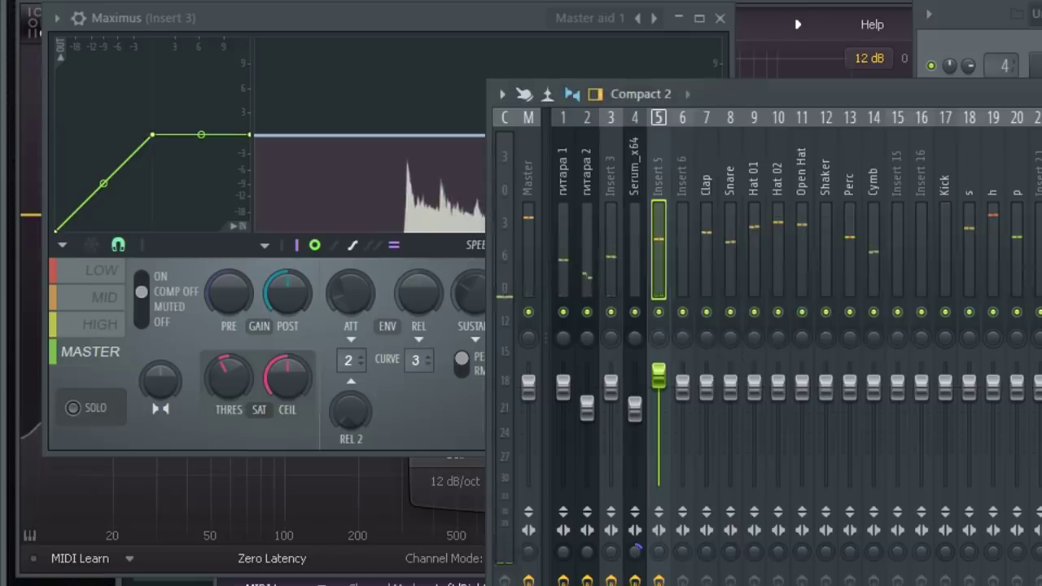
click(716, 204)
click(716, 203)
click(717, 203)
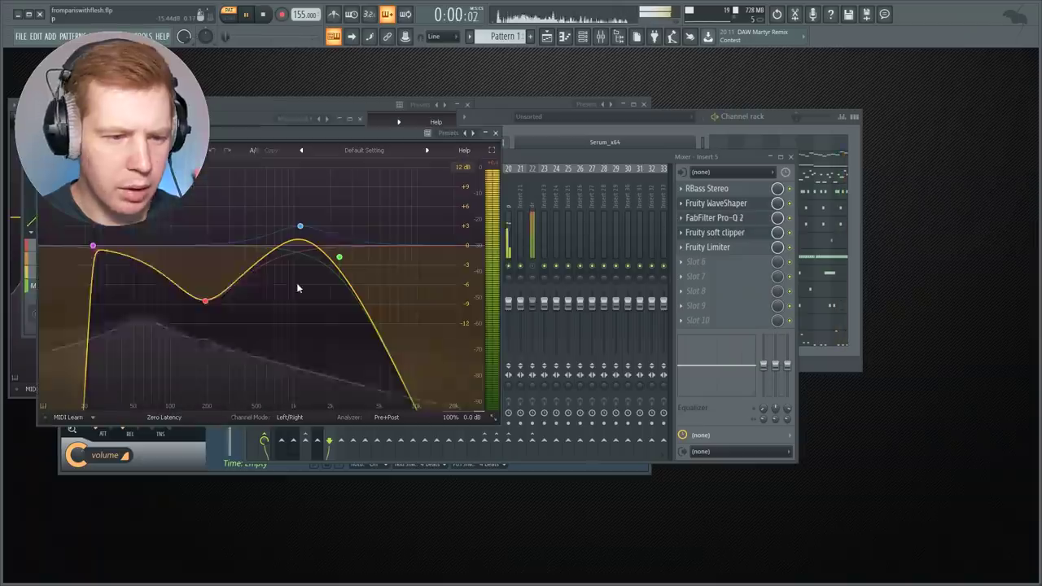
Lower the 808 Pro-Q 2 high cut to just above 2 kHz, audition the 191.62 Hz band, and check Fruity Limiter.
drag(298, 286, 325, 240)
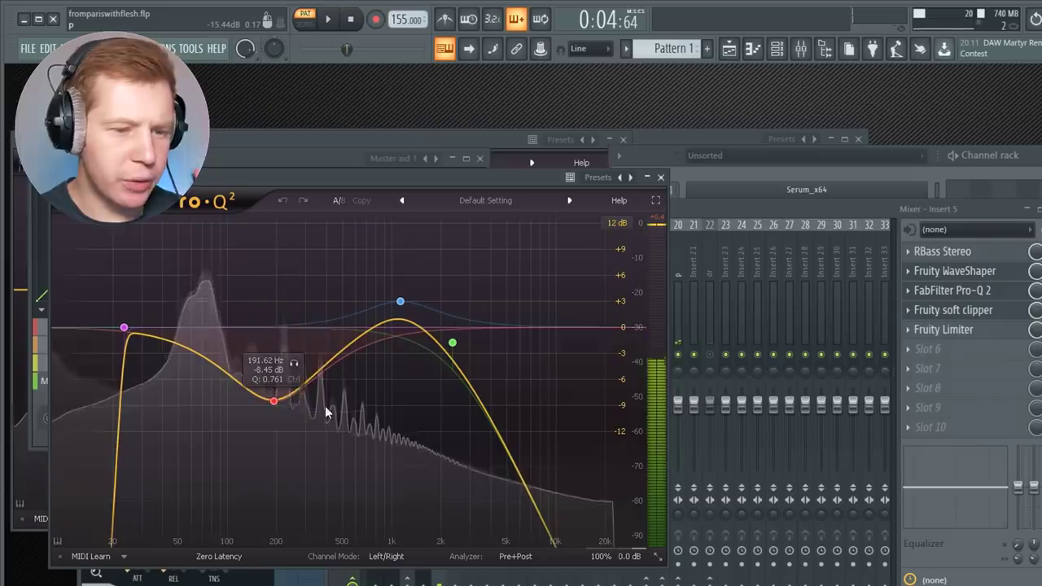
click(451, 343)
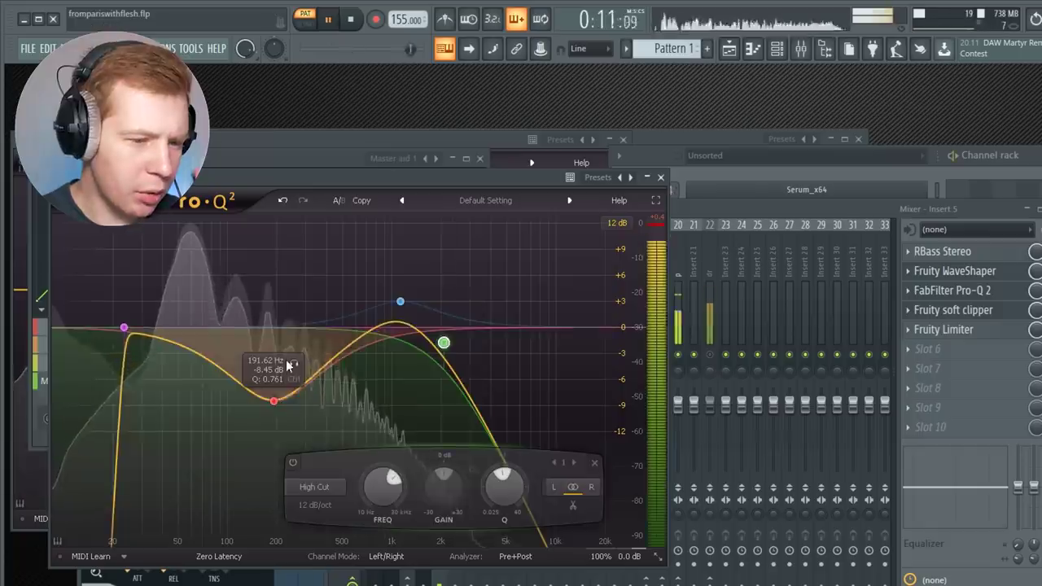
click(294, 365)
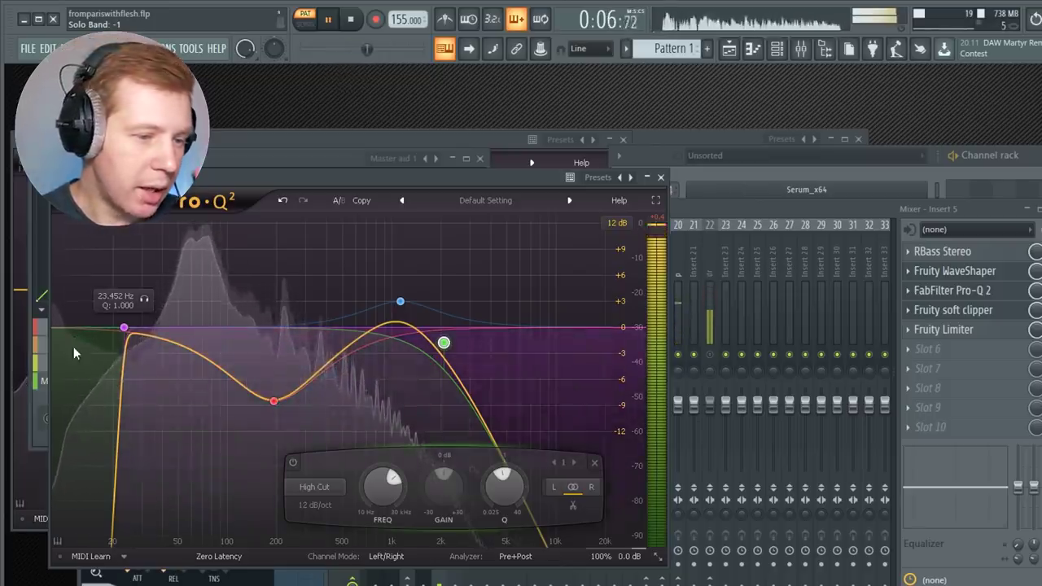
click(660, 177)
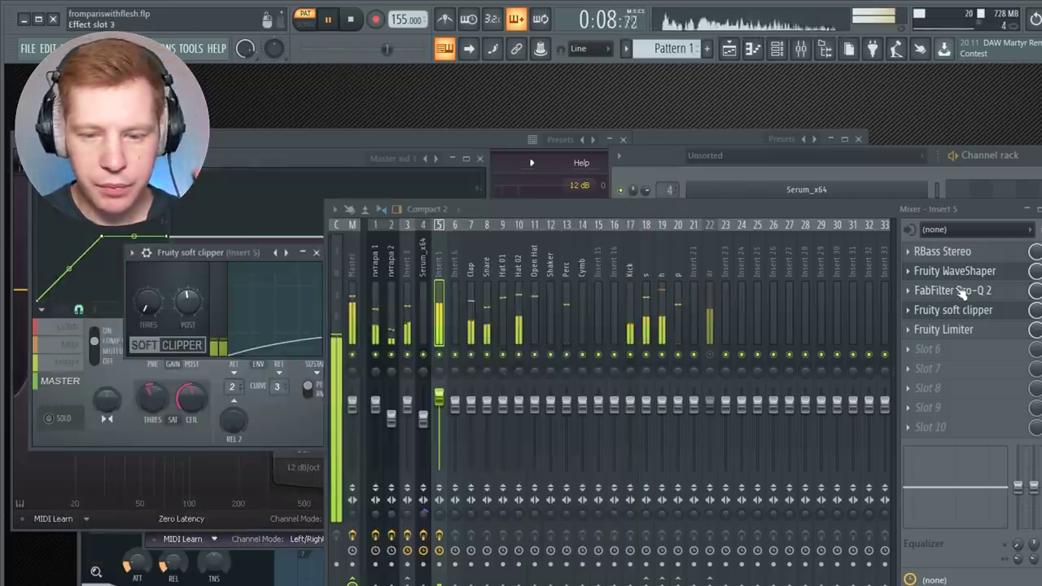
click(957, 332)
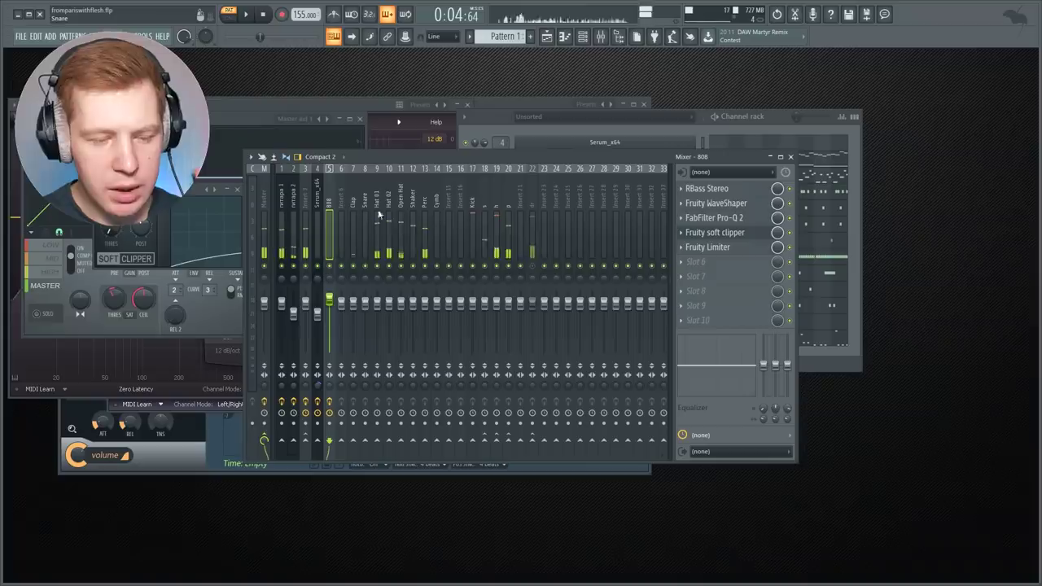
Solo the Clap track, load Fruity Reeverb 2 with the low_rev preset, and increase its stereo separation.
right_click(353, 266)
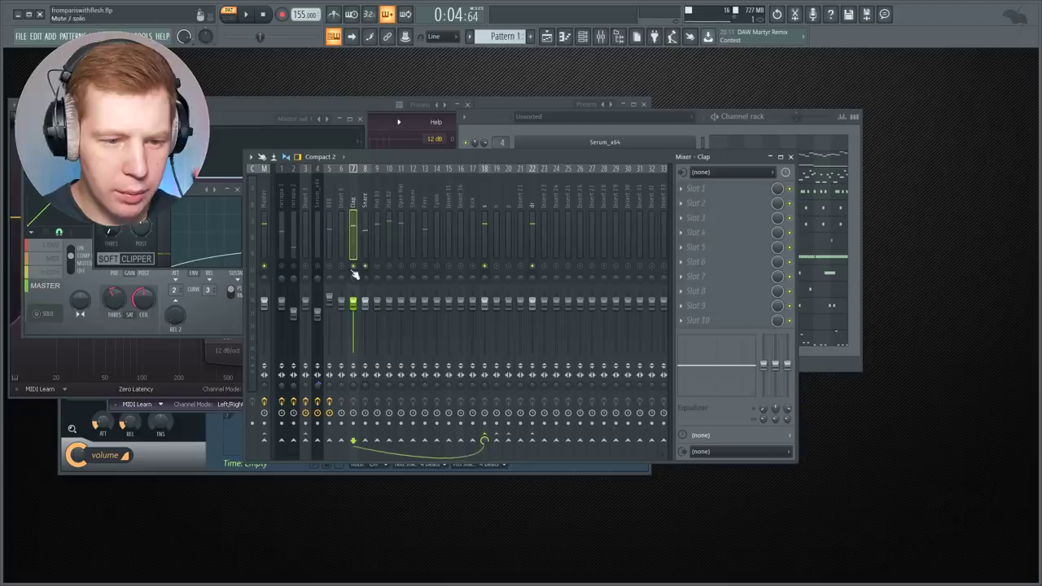
click(689, 199)
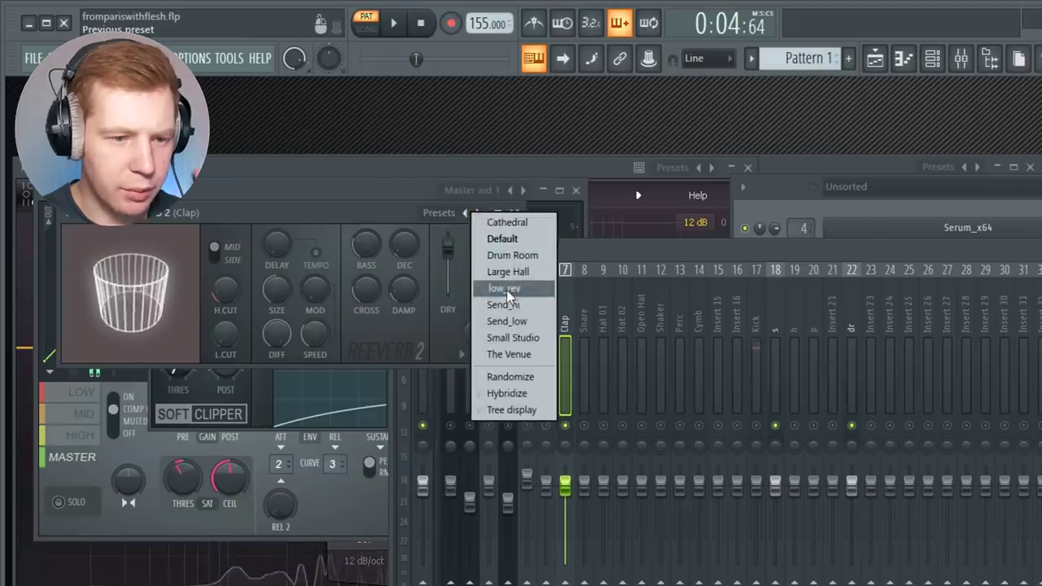
click(521, 285)
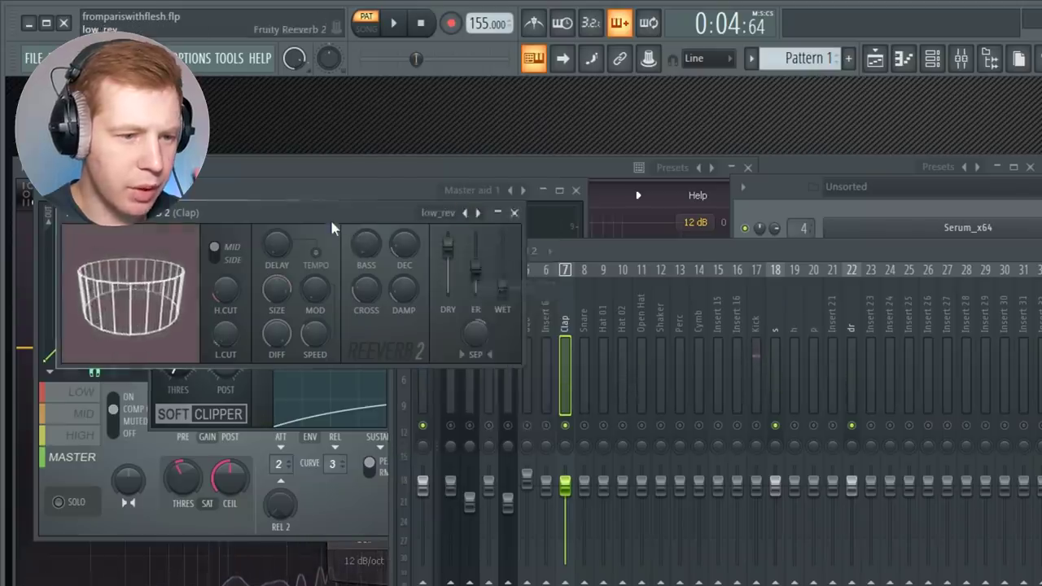
drag(332, 213, 535, 306)
key(space)
drag(680, 428, 681, 407)
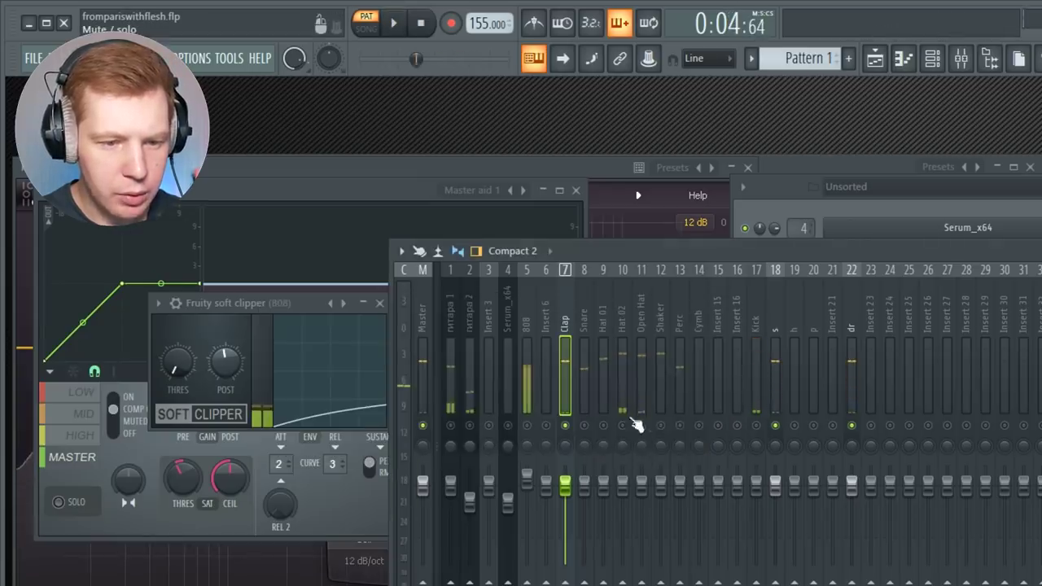
Audition the Clap together with the Snare and slightly raise the Clap reverb's wet level.
key(space)
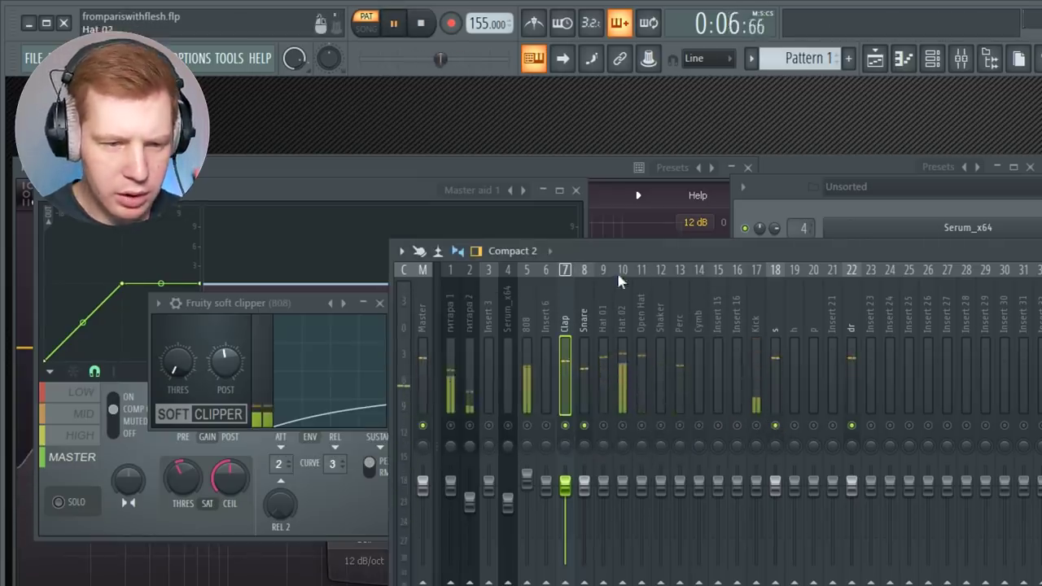
click(1039, 305)
drag(706, 386, 707, 380)
key(space)
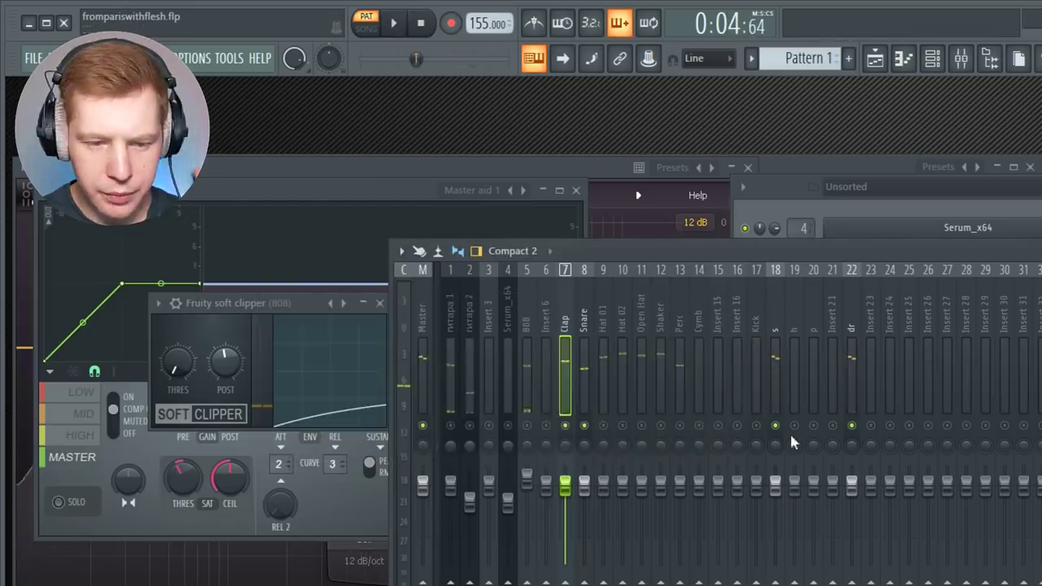
Load A1StereoControl on the s group track in the mixer.
click(777, 399)
click(1038, 306)
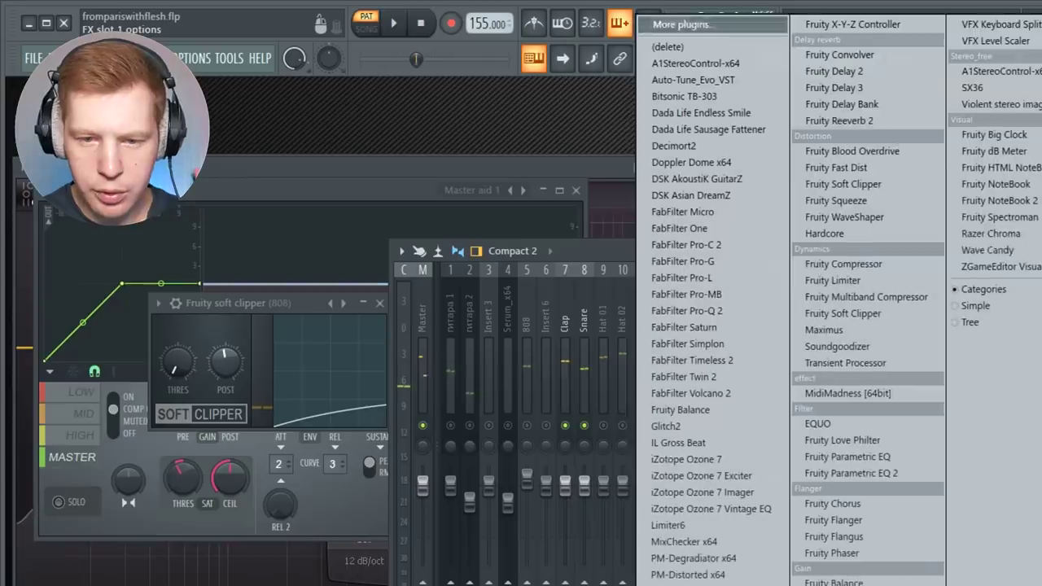
click(1020, 74)
click(717, 194)
click(847, 127)
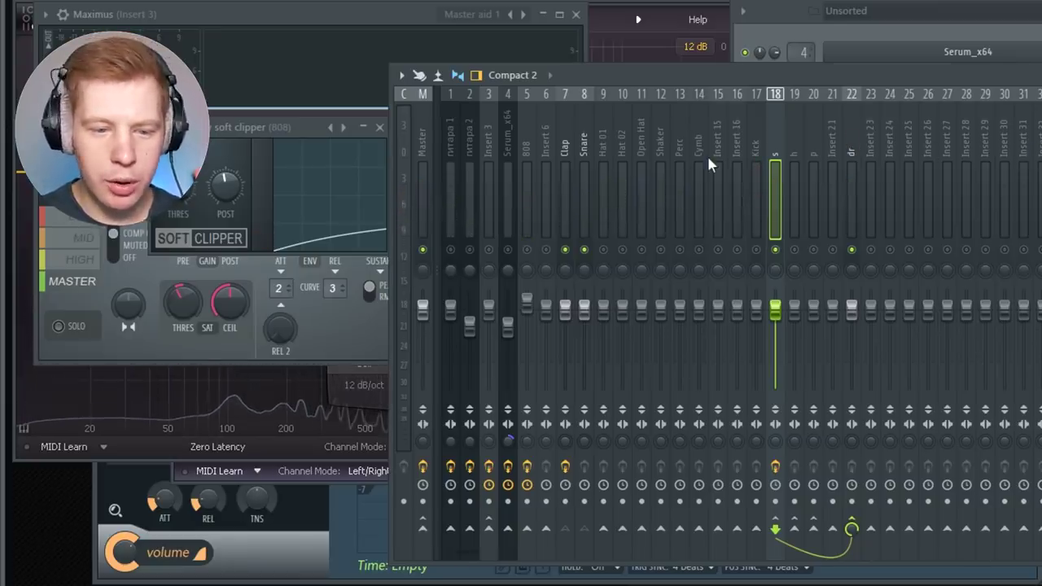
Solo the Hat 02 track in the mixer and load Fruity Reeverb 2 on it.
right_click(794, 249)
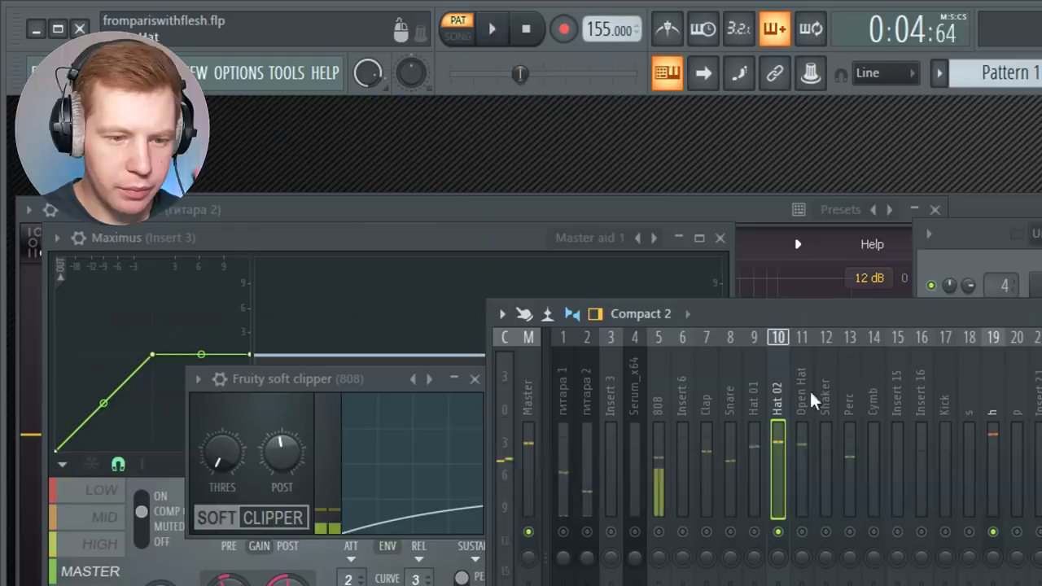
key(space)
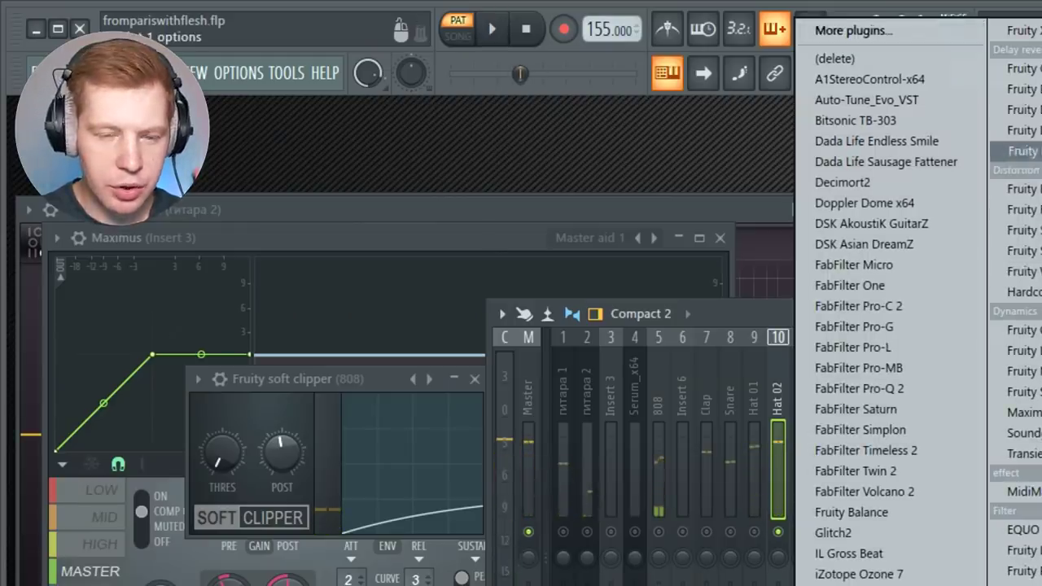
click(1023, 151)
Apply the low_rev preset to the Hat 02 reverb, lower its wet level slightly, and audition it.
right_click(542, 214)
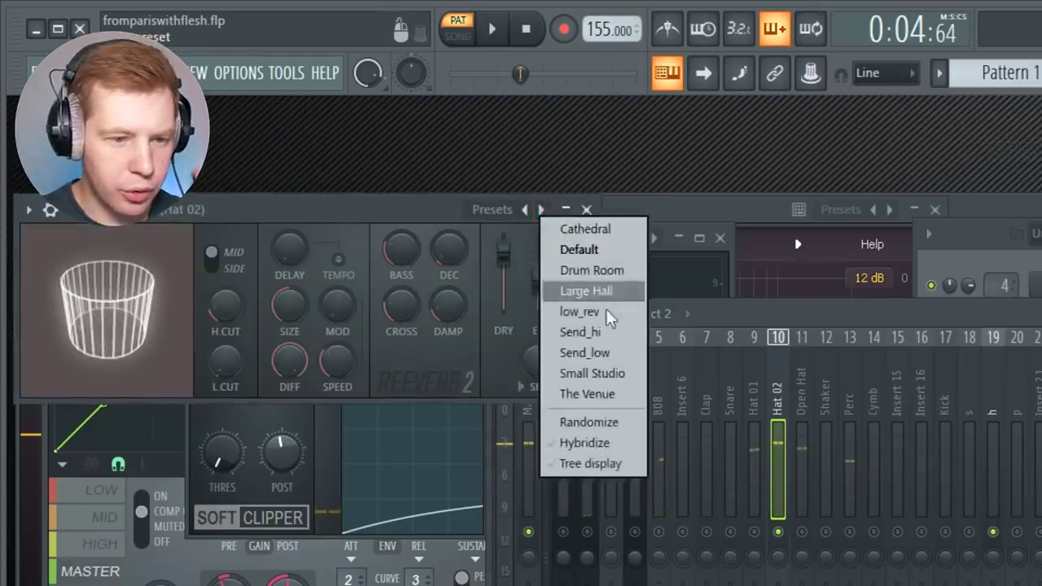
click(602, 353)
right_click(542, 211)
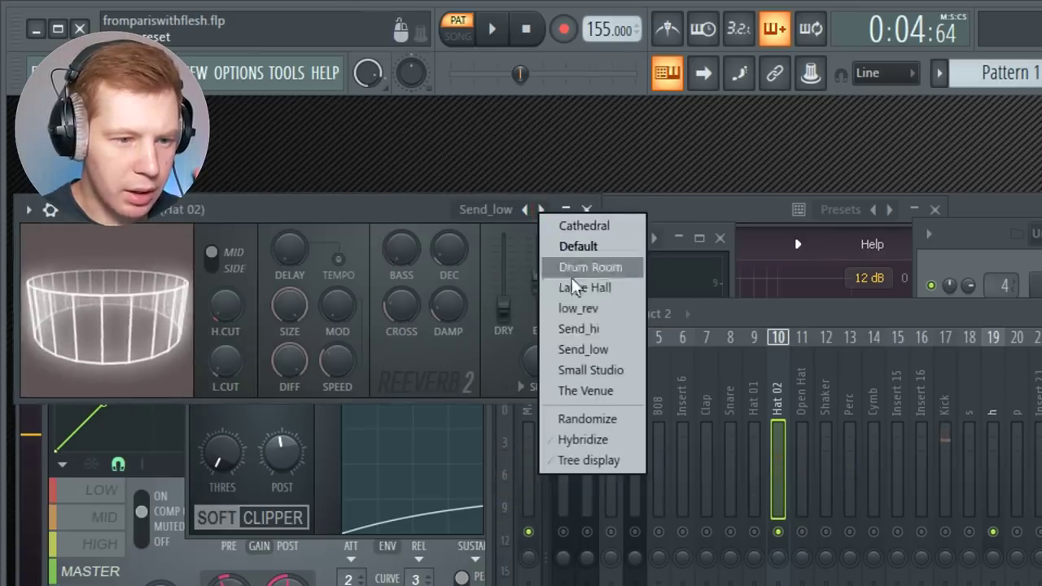
click(577, 308)
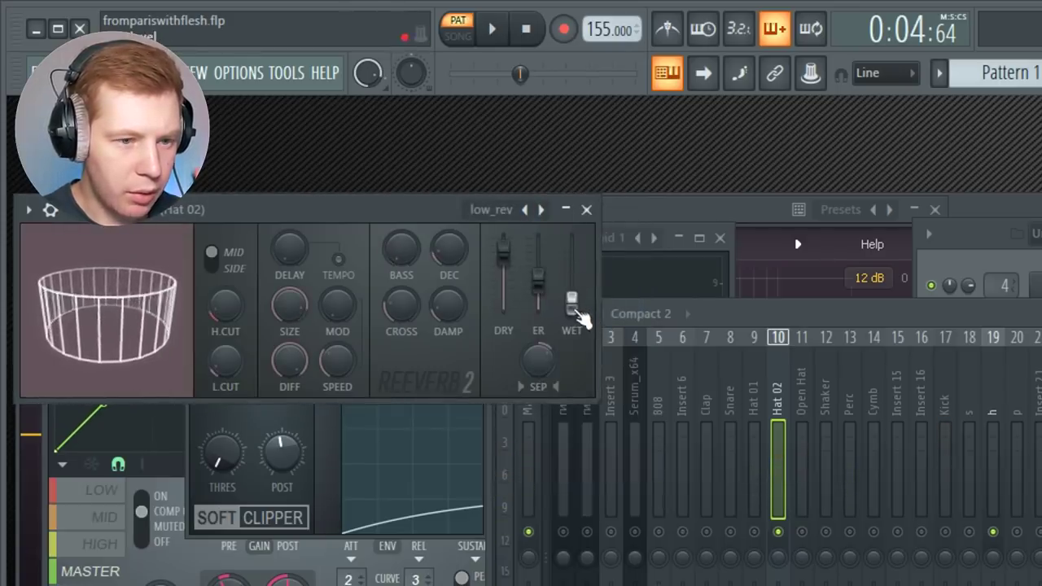
key(space)
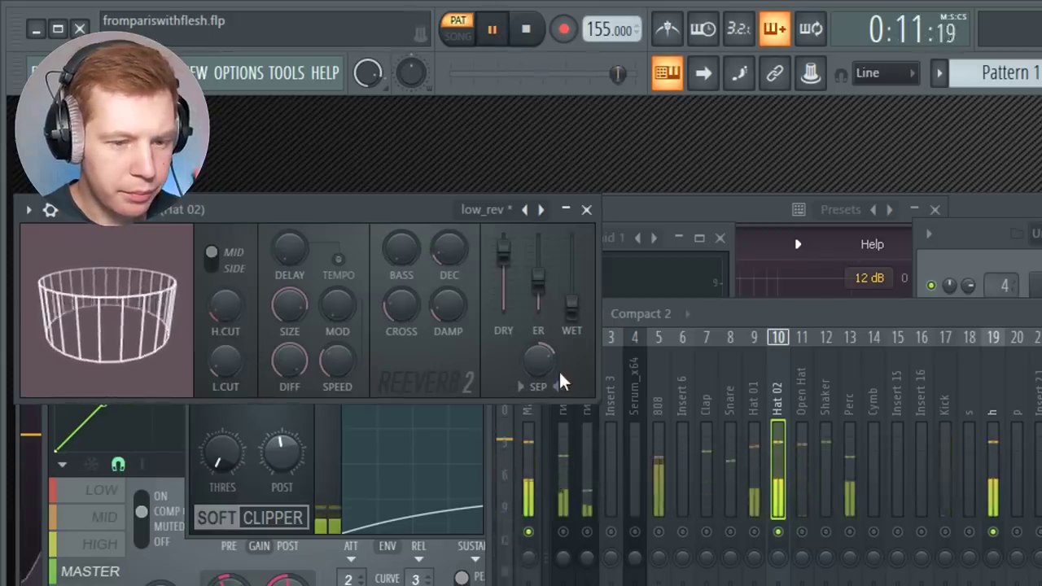
key(space)
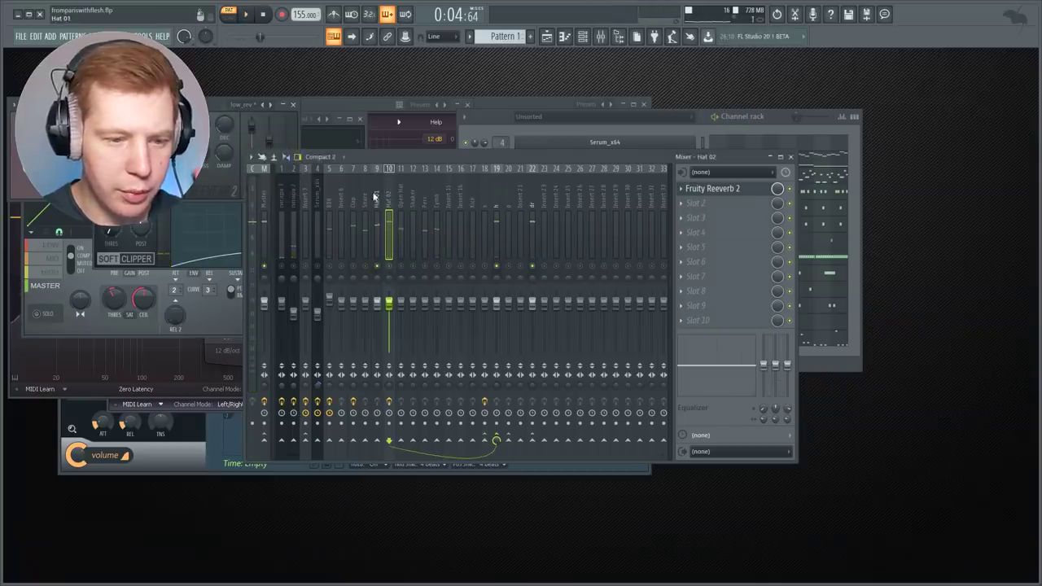
Load Fruity Reeverb 2 with the low_rev preset on the Hat 01 track, then close the plugin.
click(376, 199)
key(space)
click(693, 195)
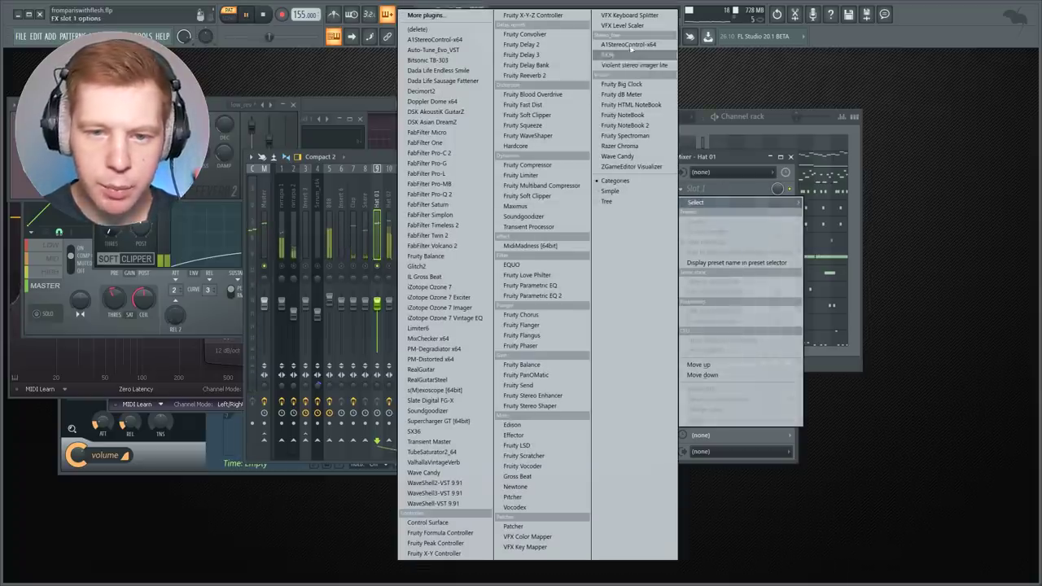
click(547, 73)
click(661, 306)
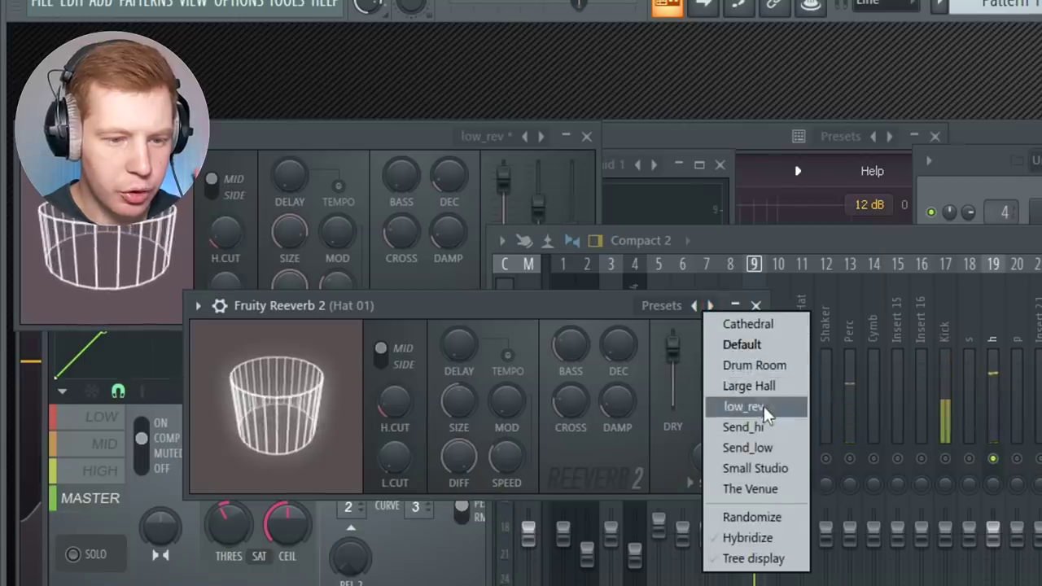
click(764, 408)
click(762, 409)
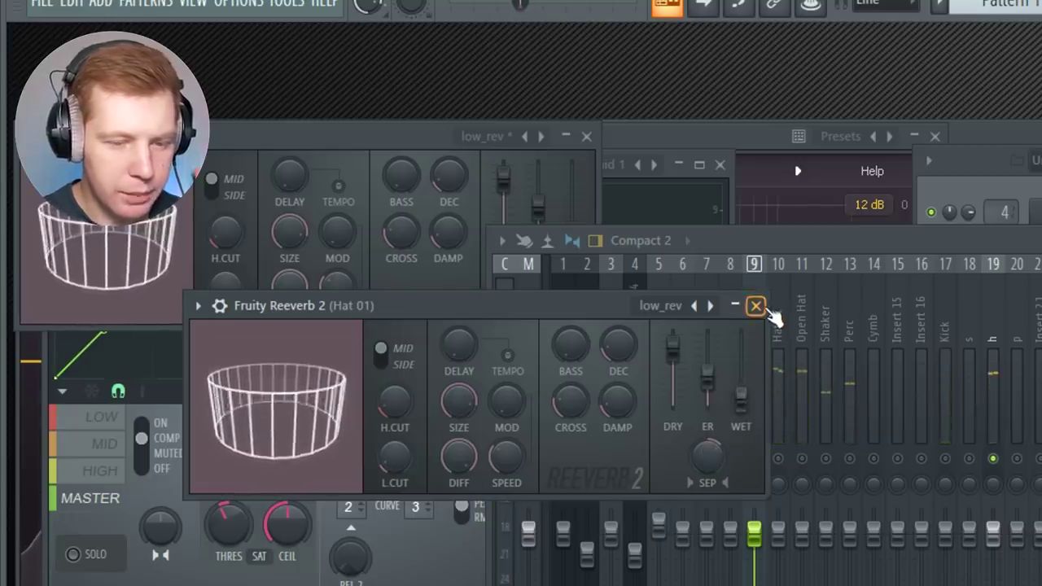
click(755, 306)
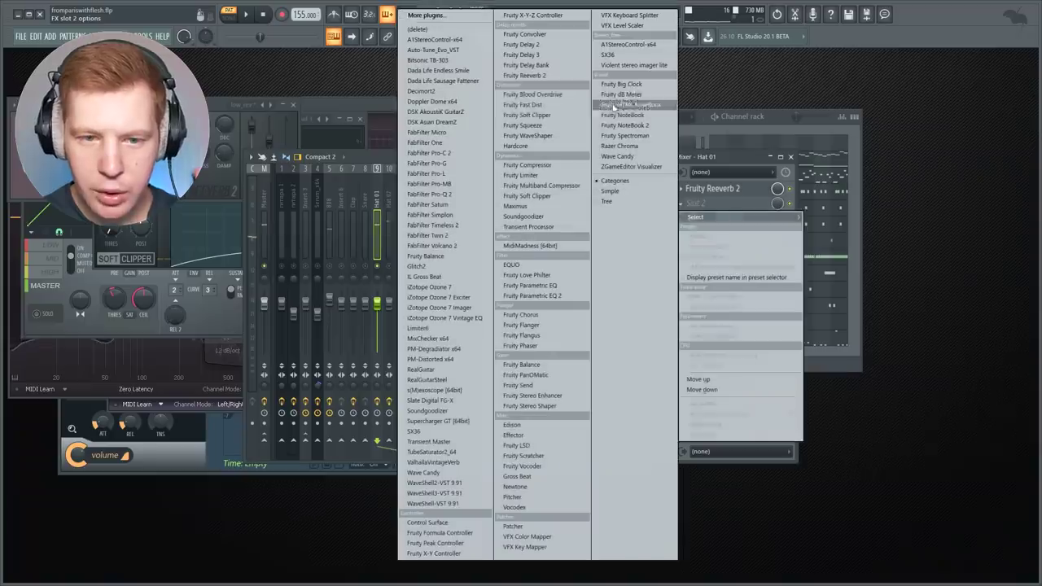
Load Fruity Stereo Shaper on Hat 01 with the Stereoize 2 preset and audition the track.
click(529, 407)
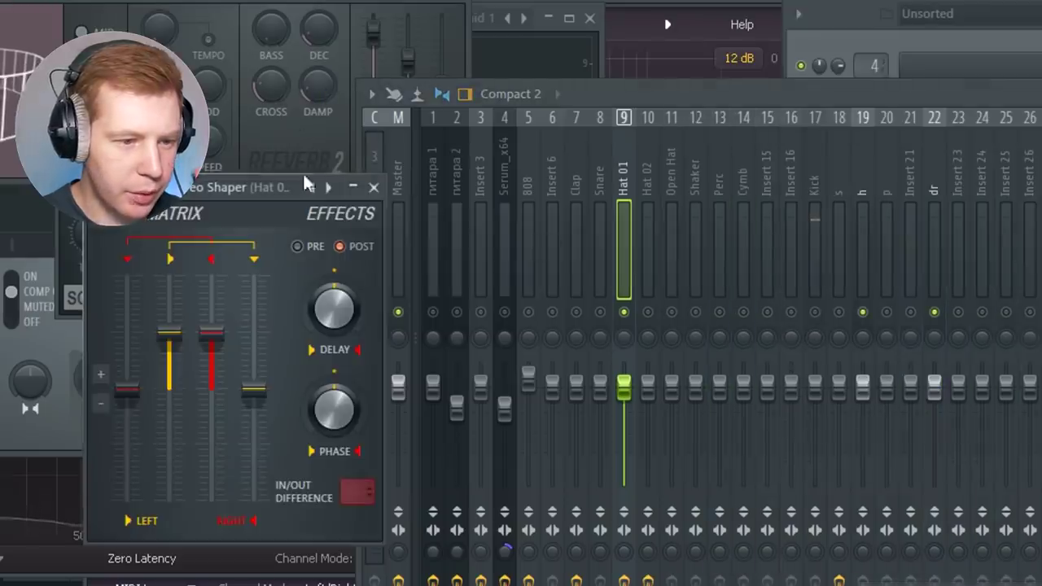
right_click(336, 191)
click(409, 389)
key(space)
Load Fruity Stereo Shaper on the Hat 02 track after its reverb, using the same stereoizing preset as Hat 01.
click(649, 183)
key(space)
click(687, 203)
mouse_move(696, 217)
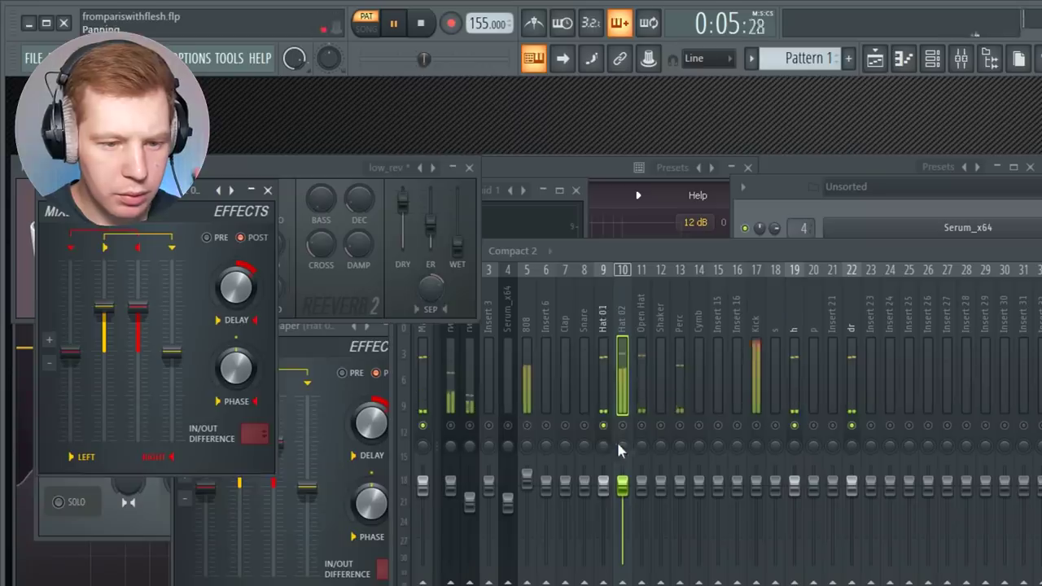
Audition Hat 02 on its own and in the full mix, lowering the Hat 01 and Hat 02 faders.
right_click(623, 425)
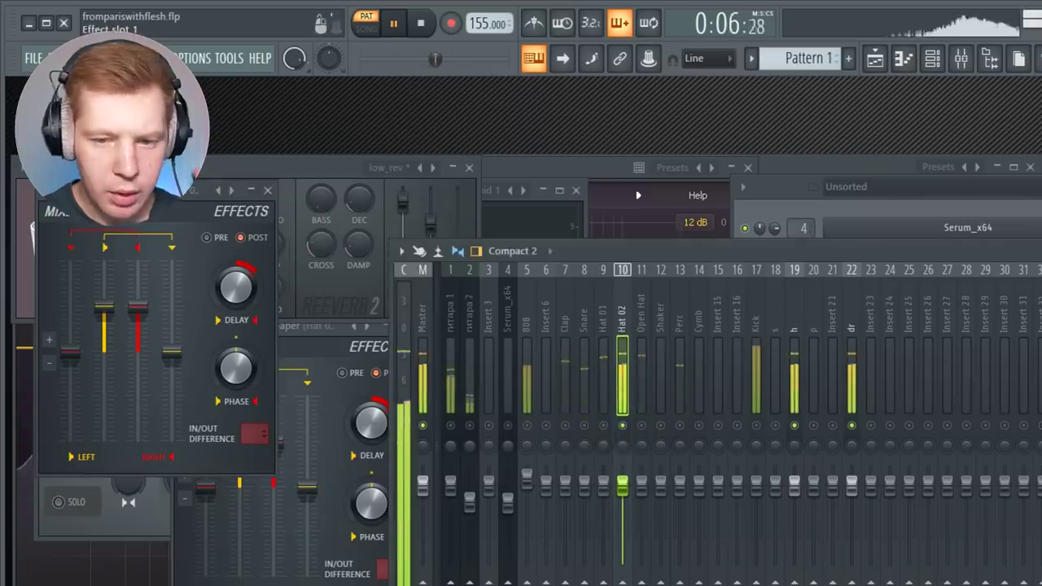
key(space)
right_click(389, 266)
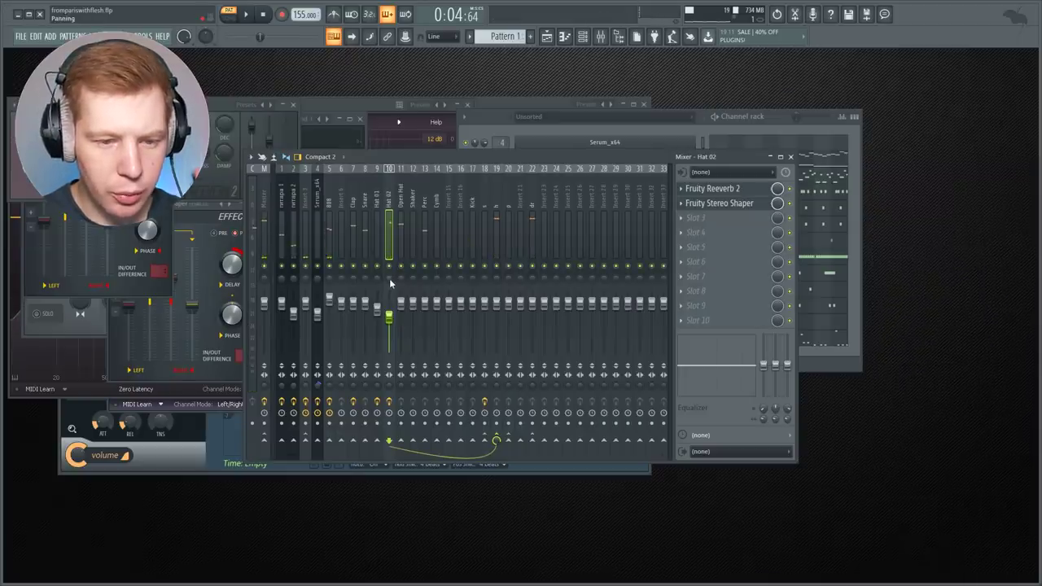
key(space)
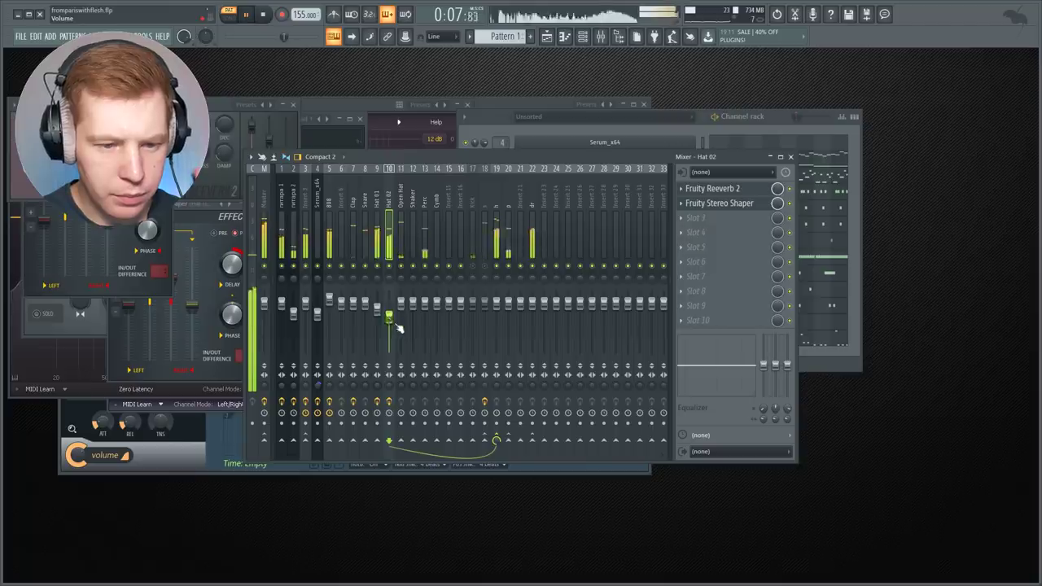
Load Fruity Stereo Shaper on the soloed Open Hat track and lower its fader to about -4.2 dB.
click(402, 237)
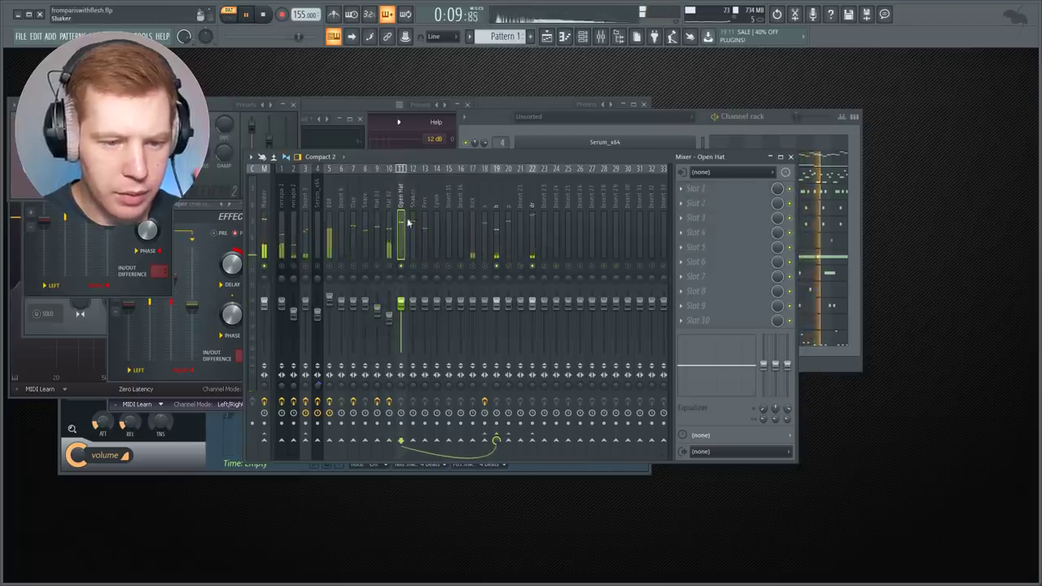
click(706, 188)
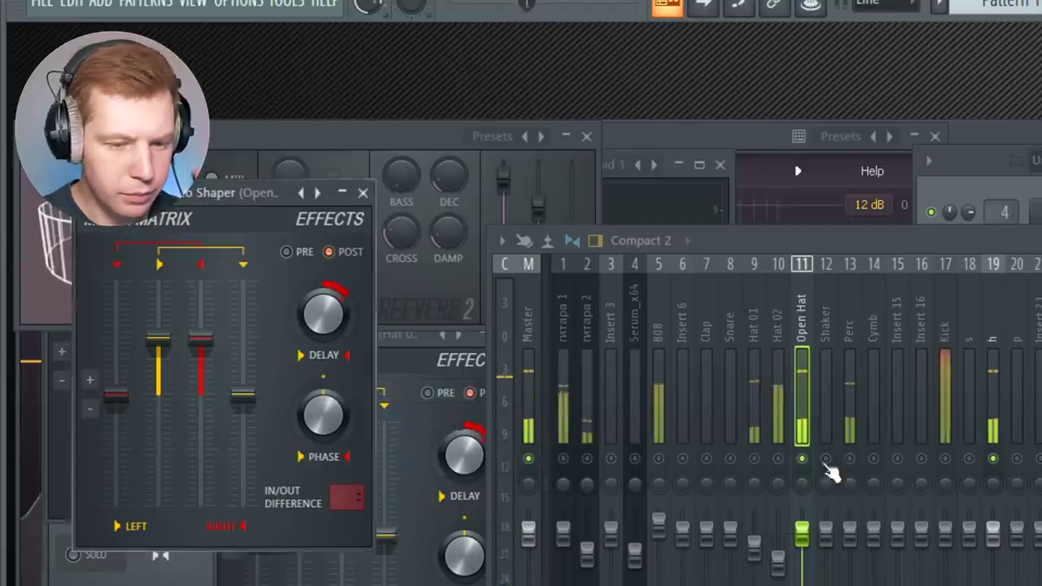
drag(809, 540, 809, 559)
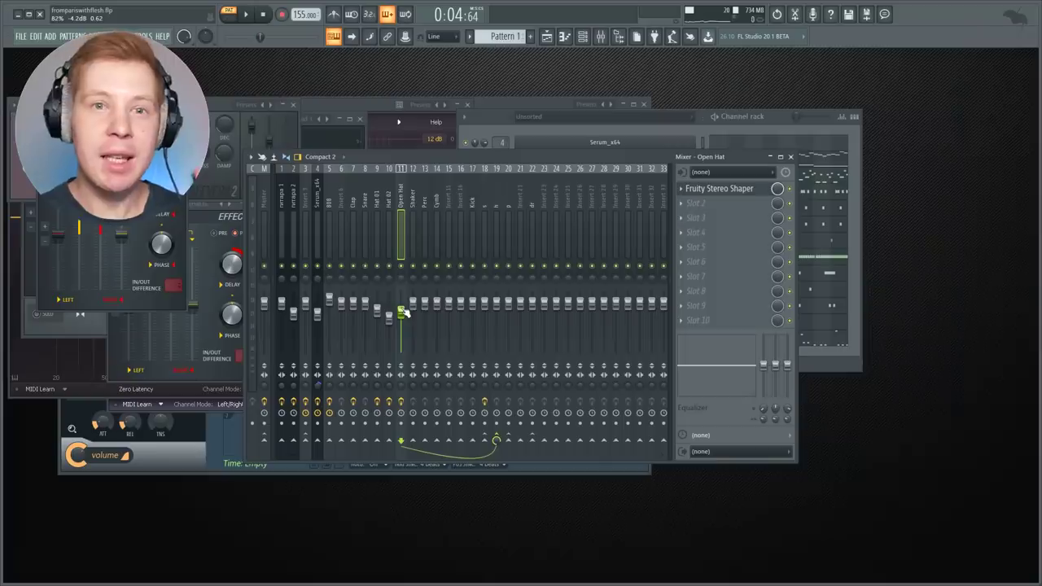
Load Fruity Delay 3 on the Cymb track and reduce its feedback level and wet output.
click(437, 236)
click(728, 188)
mouse_move(695, 202)
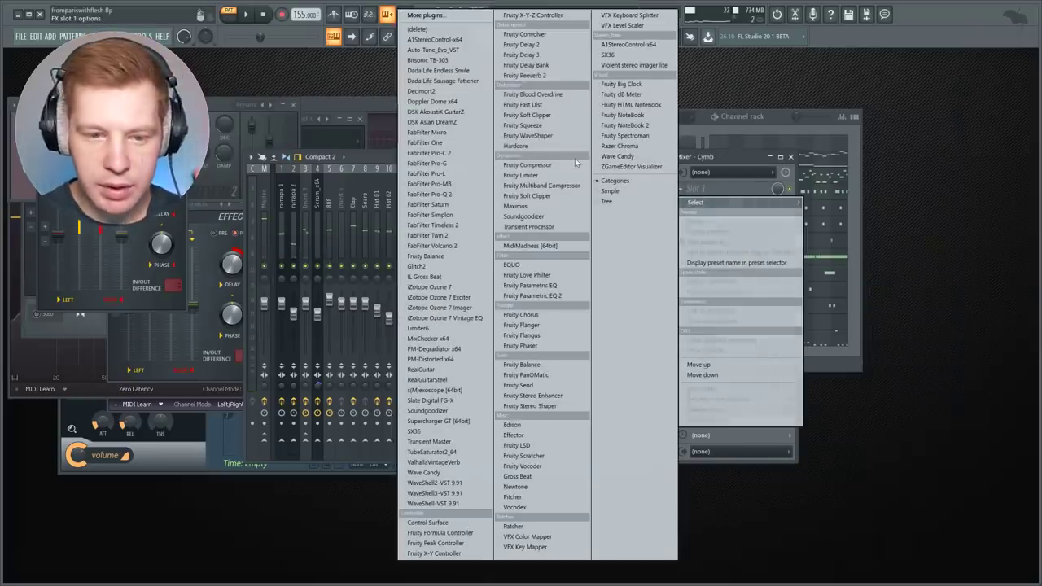
click(547, 57)
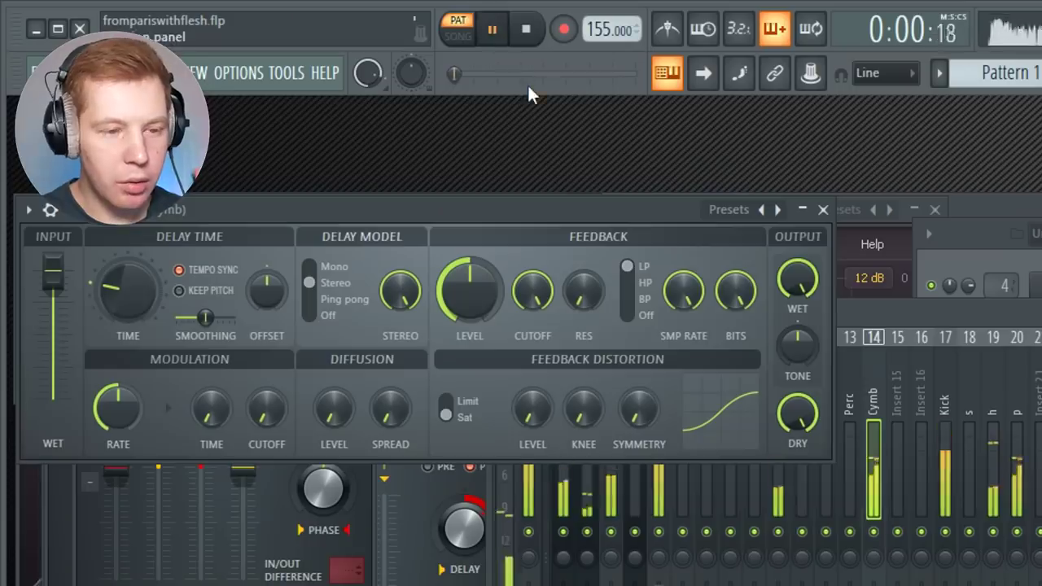
key(space)
drag(472, 294, 472, 329)
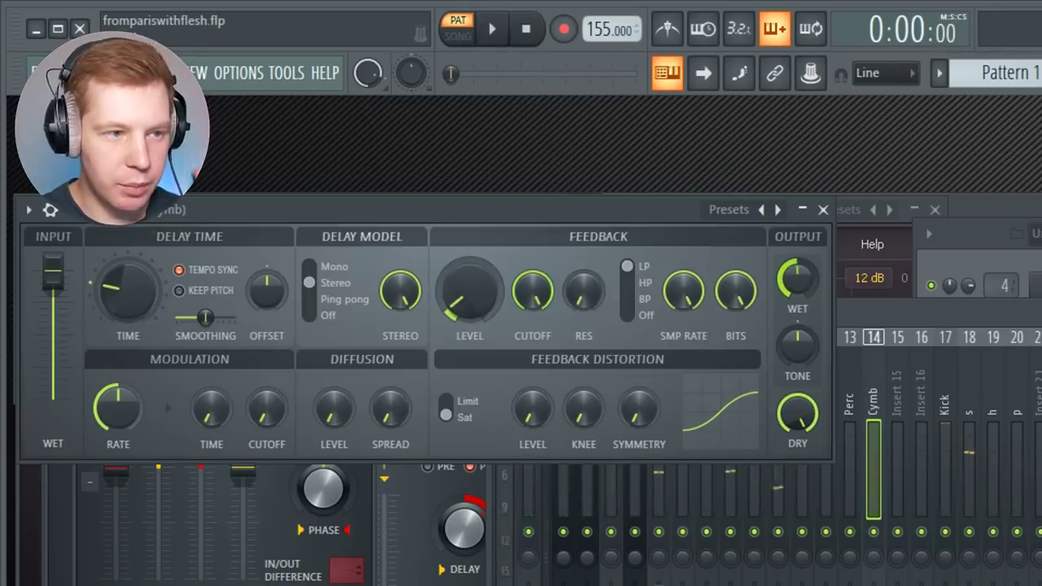
Lower the Cymb delay's wet output further, switch its delay model to Ping pong, and audition the result.
key(space)
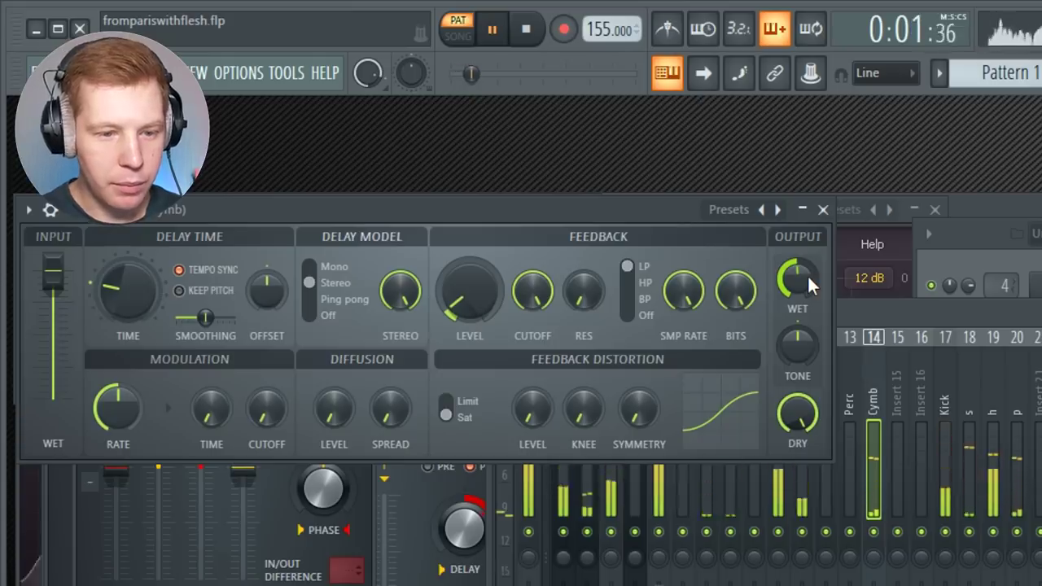
key(space)
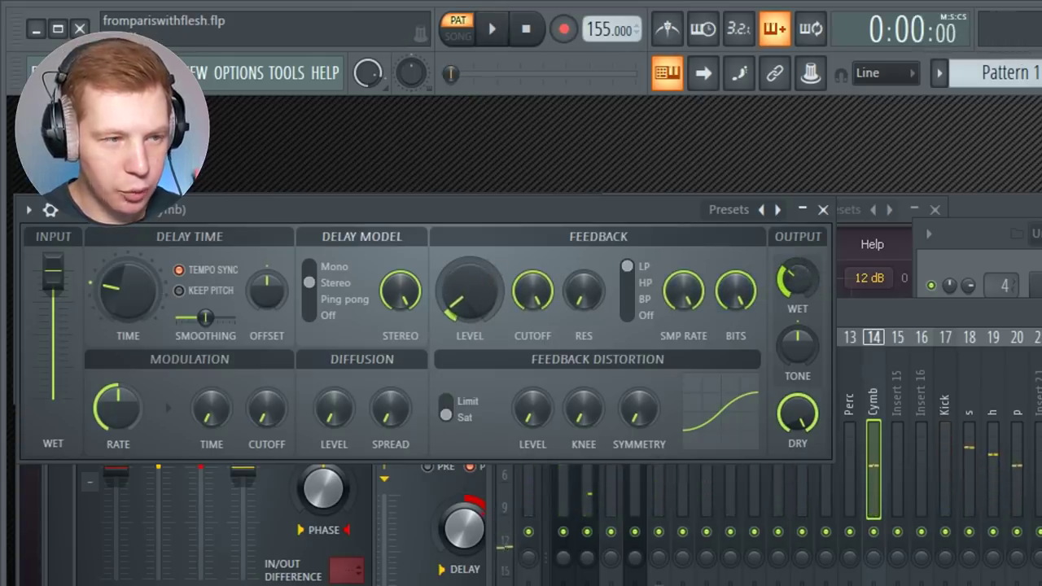
key(space)
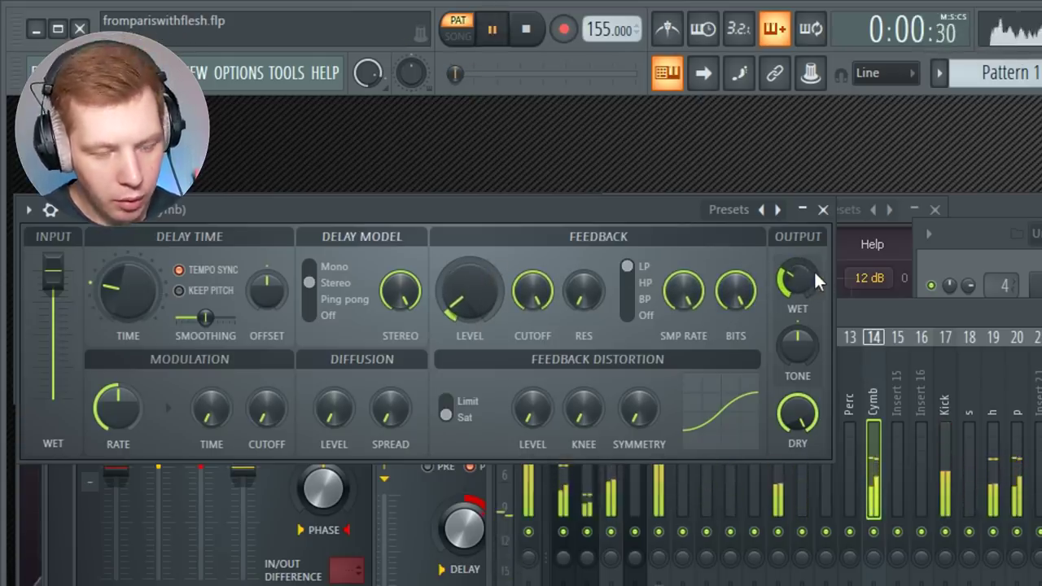
key(space)
click(324, 299)
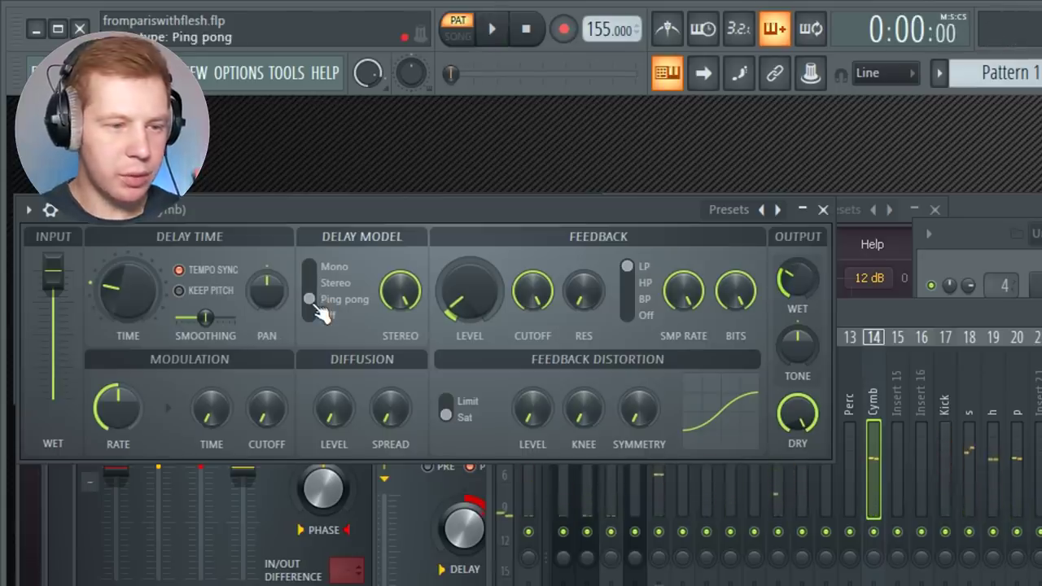
key(space)
key(space)
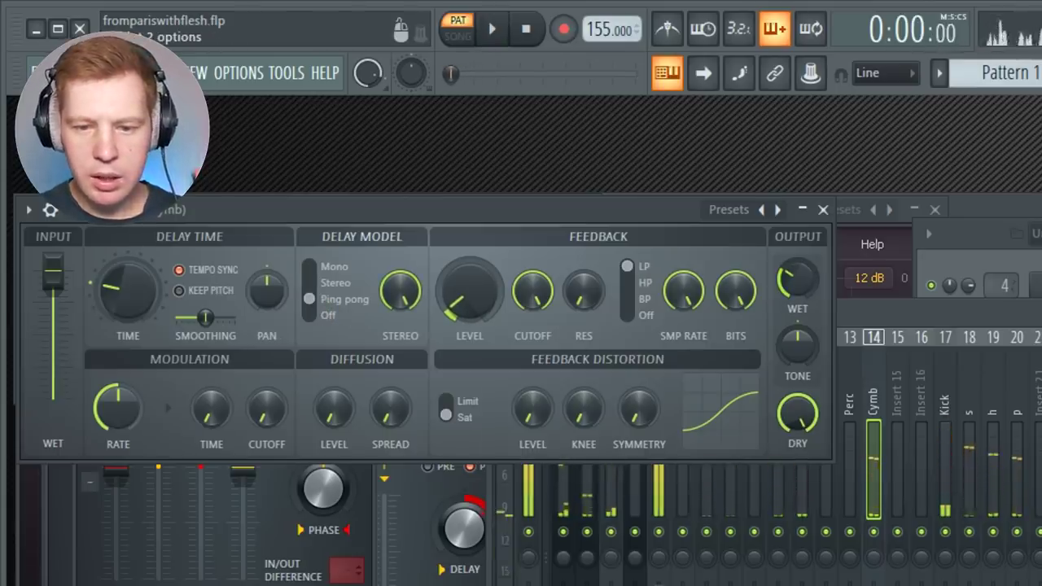
Add Fruity Stereo Shaper with the Stereoize 2 preset after the delay on the Cymb track and audition it.
click(1040, 390)
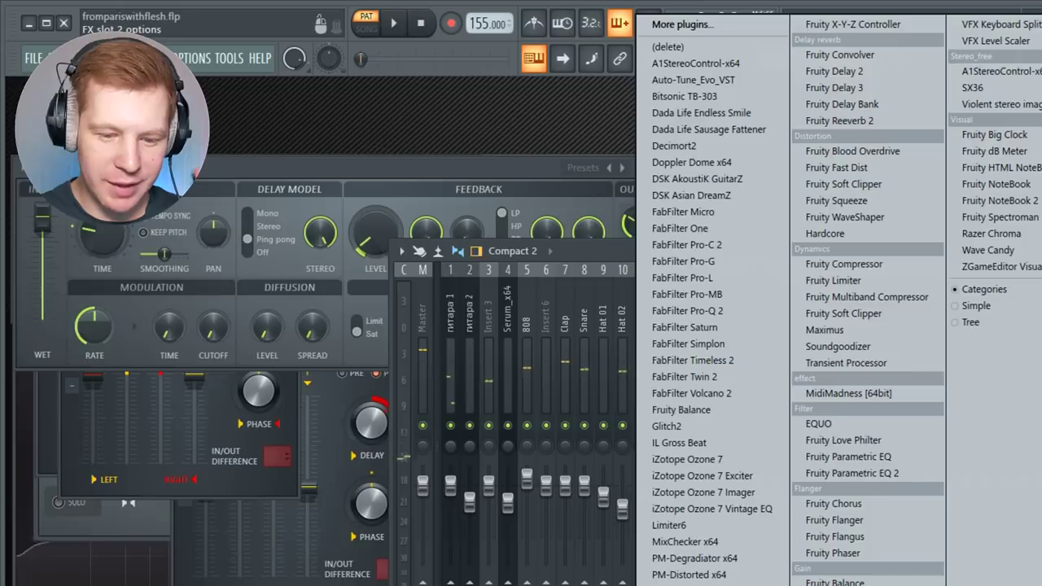
click(850, 583)
right_click(231, 192)
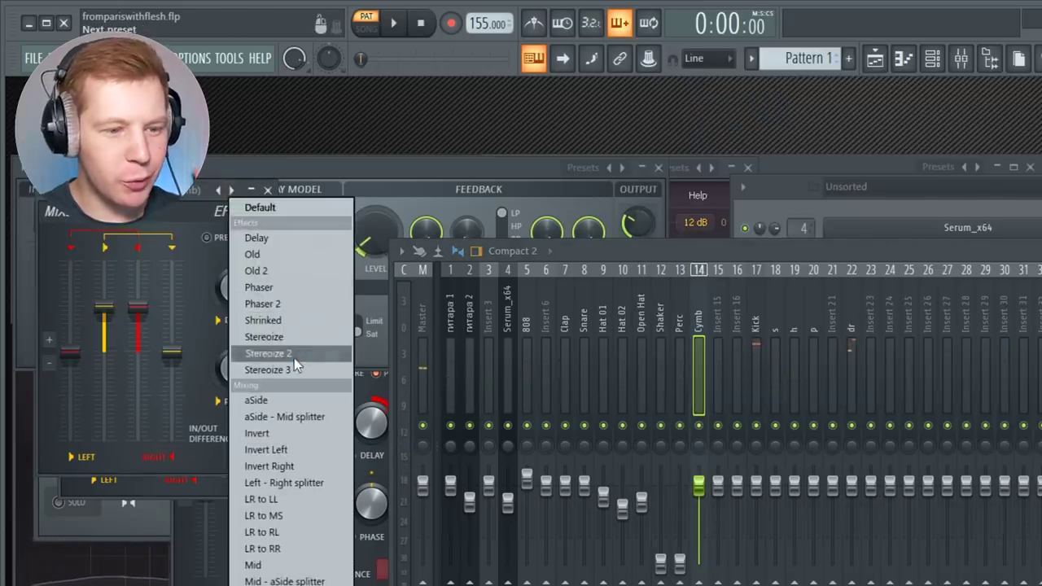
click(294, 356)
key(space)
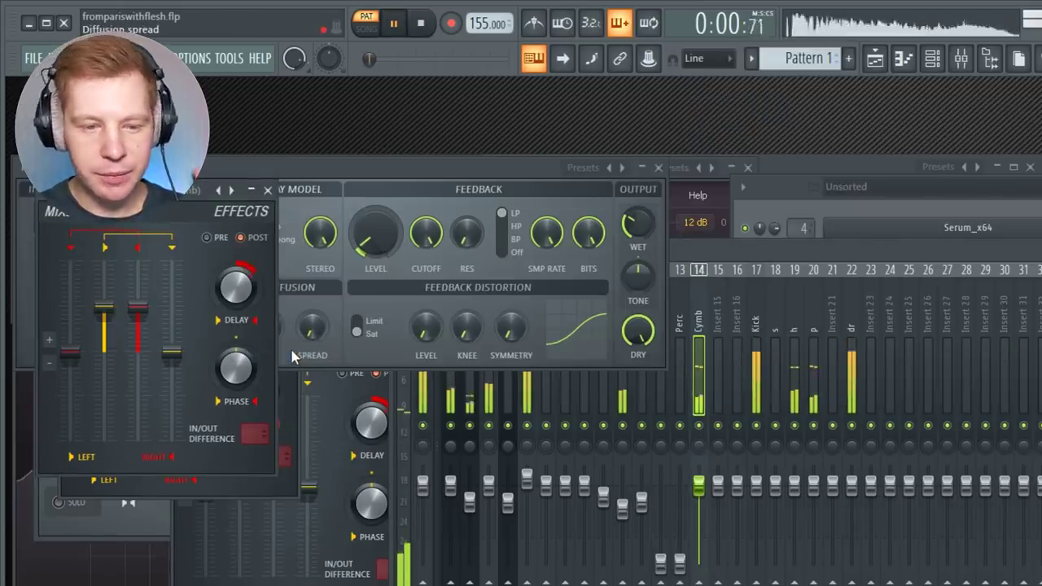
key(space)
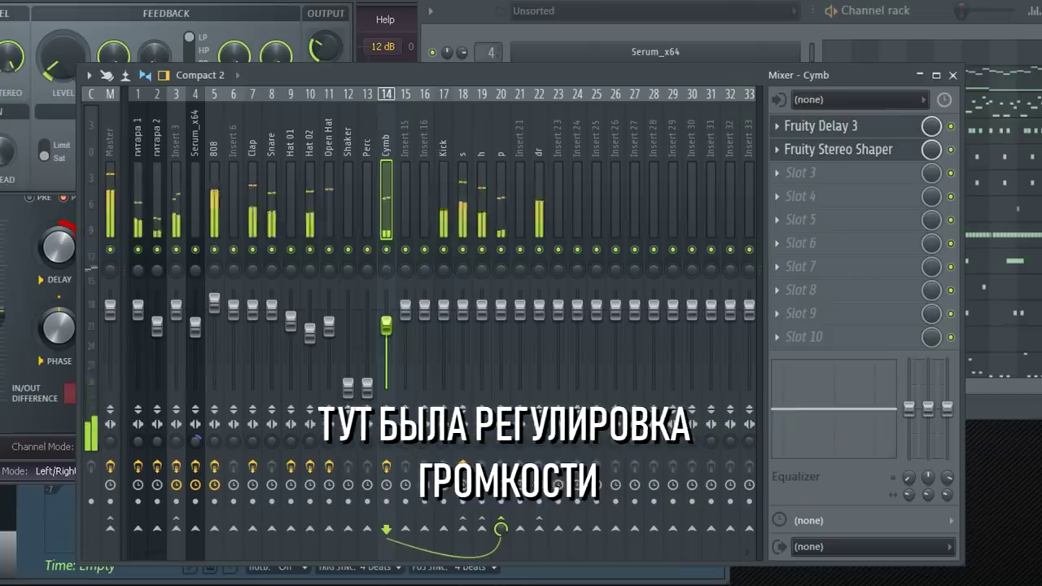
Bring the Perc and Shaker faders back up, leaving Perc just below its default level and Shaker lower.
click(367, 309)
drag(367, 309, 367, 315)
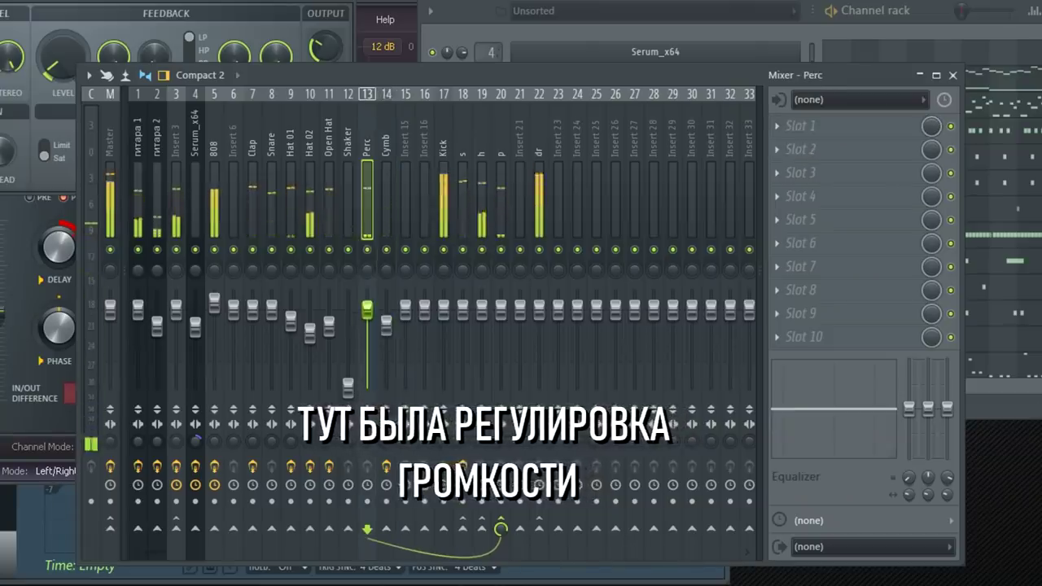
drag(349, 387, 348, 341)
Lower the h group fader slightly, and raise the Open Hat and s group faders a little.
drag(482, 309, 482, 321)
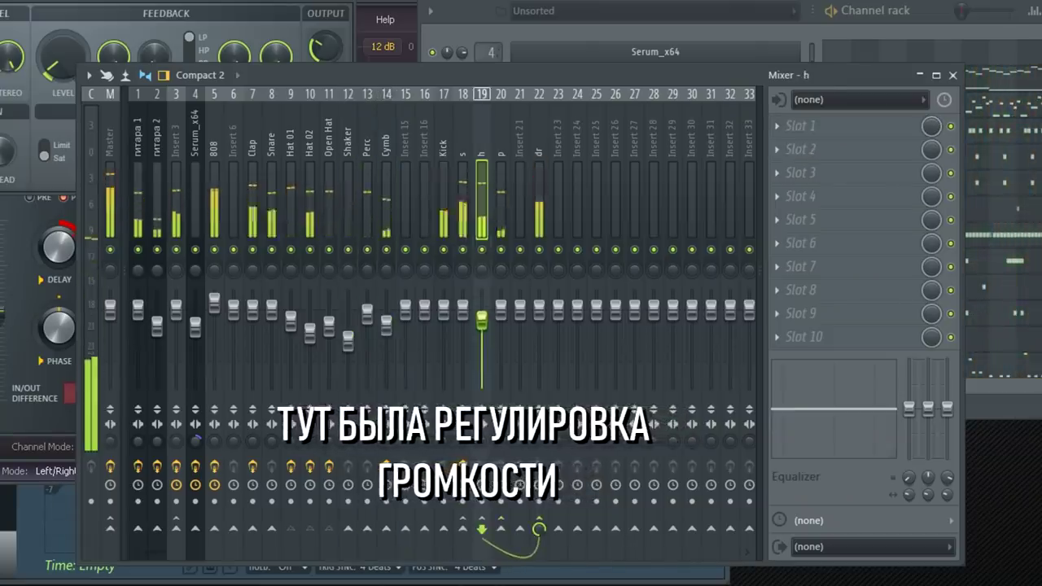
click(291, 321)
drag(328, 325, 291, 319)
click(329, 320)
drag(463, 309, 462, 304)
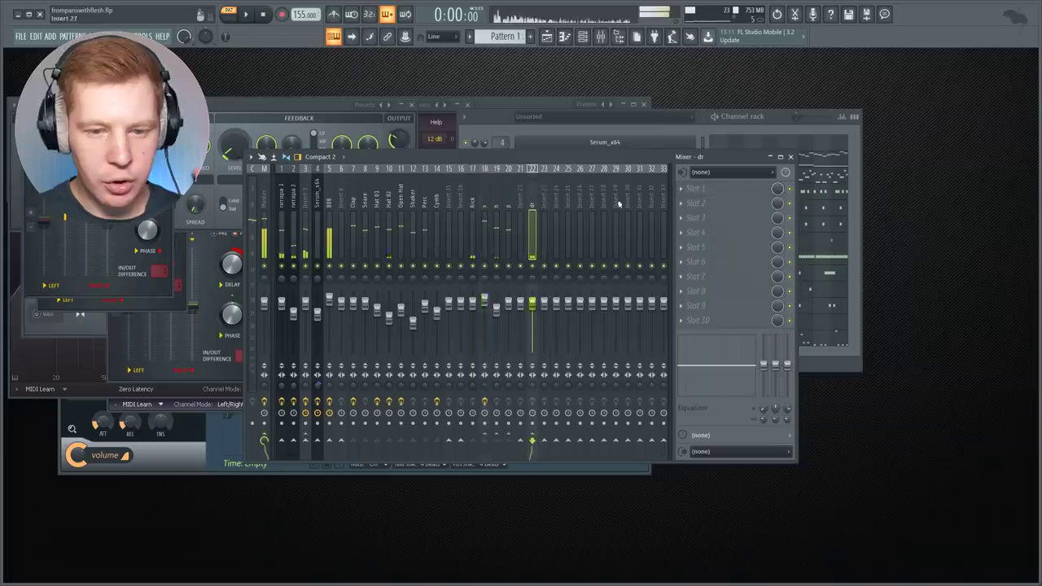
Add Fruity Soft Clipper to the dr group, play the beat, and raise the Kick fader to 108%.
click(701, 196)
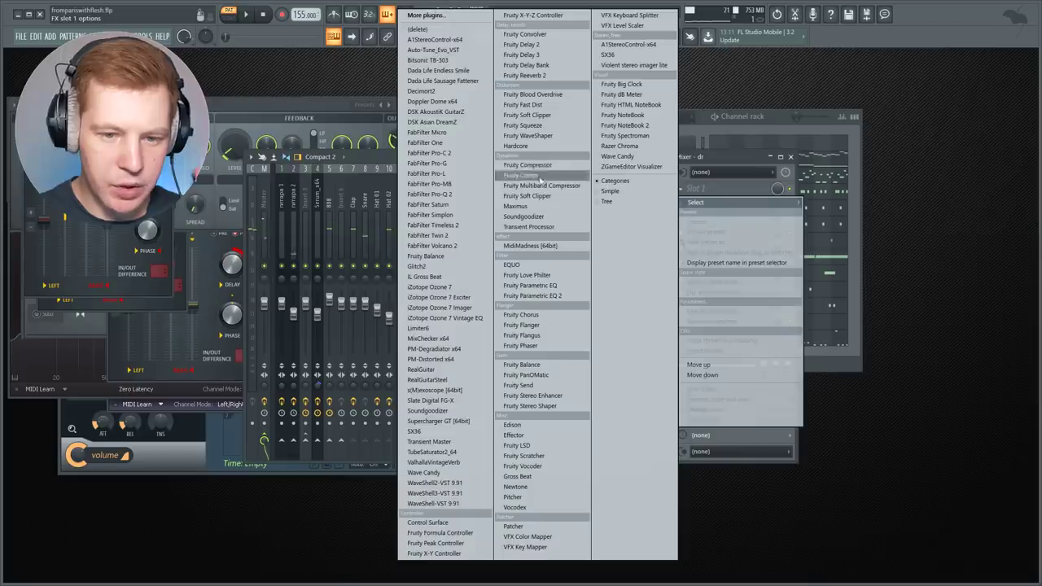
click(521, 196)
key(space)
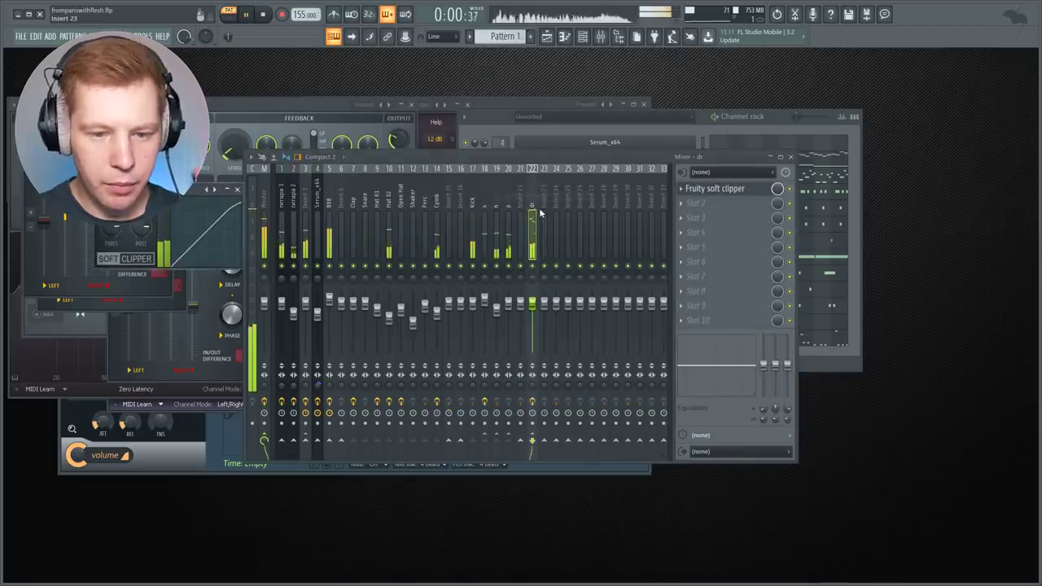
click(470, 211)
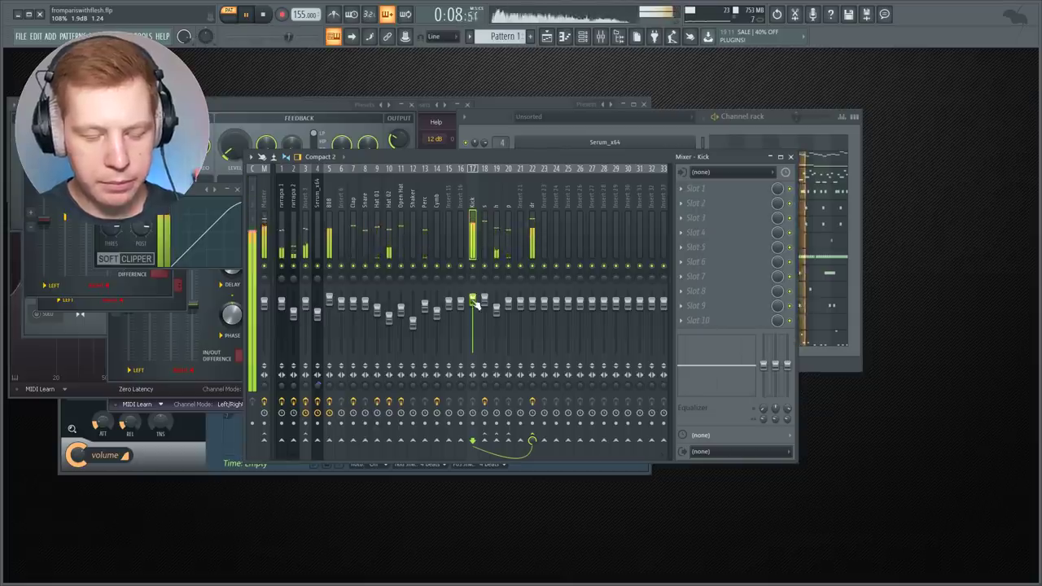
Add Fruity WaveShaper before the soft clipper on the dr group with an upward-bowed curve, and set the Kick fader to 105%.
click(532, 213)
click(707, 192)
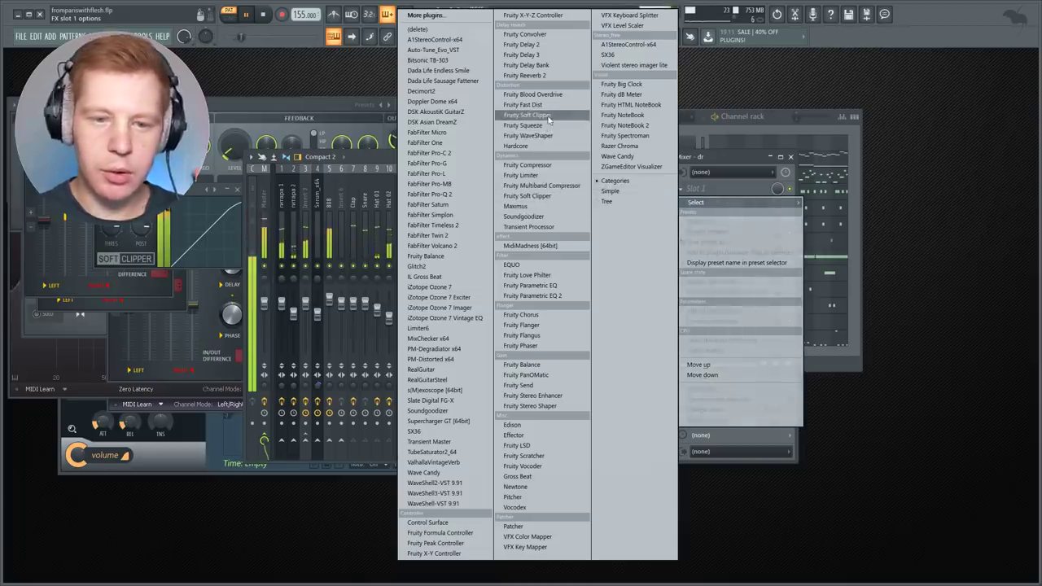
click(547, 139)
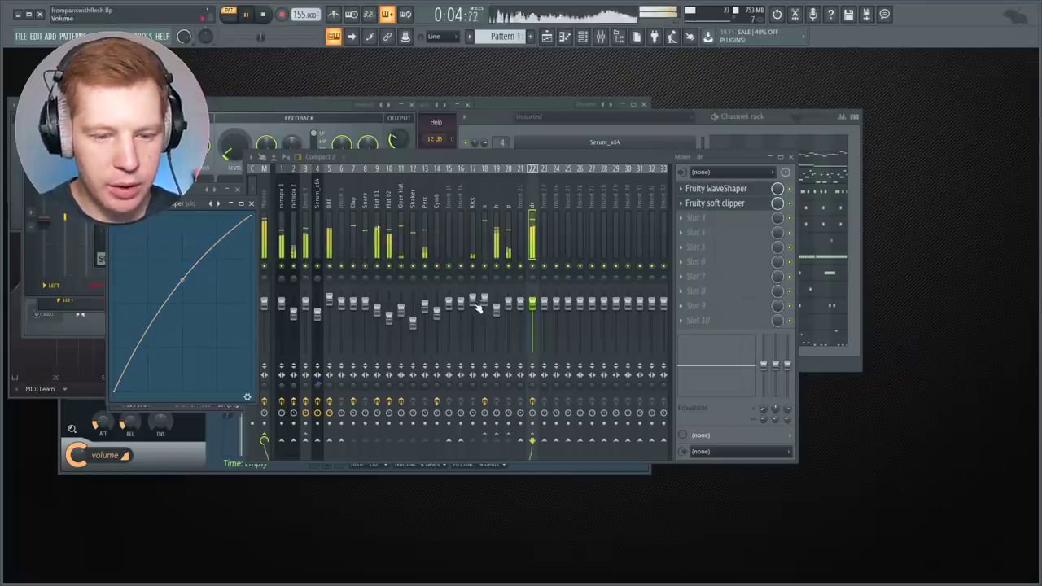
click(474, 305)
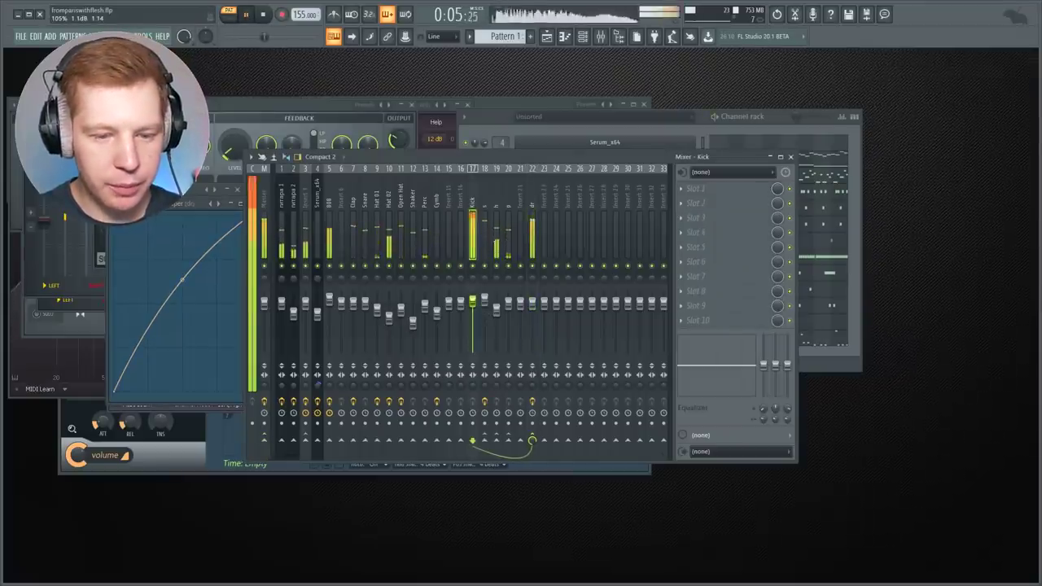
key(space)
Add A1StereoControl after the soft clipper on the dr group.
click(533, 199)
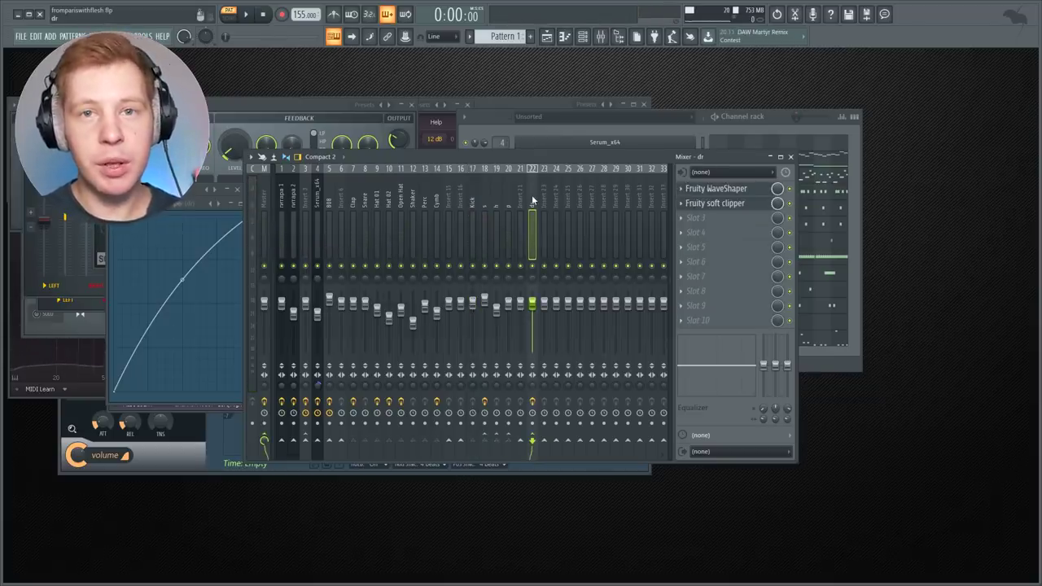
click(696, 220)
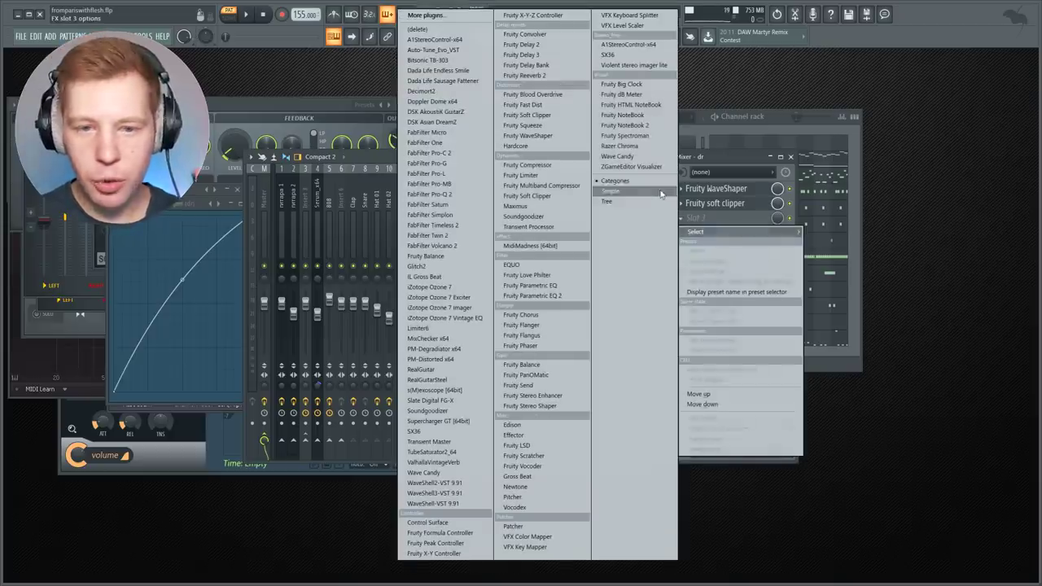
click(641, 45)
click(366, 144)
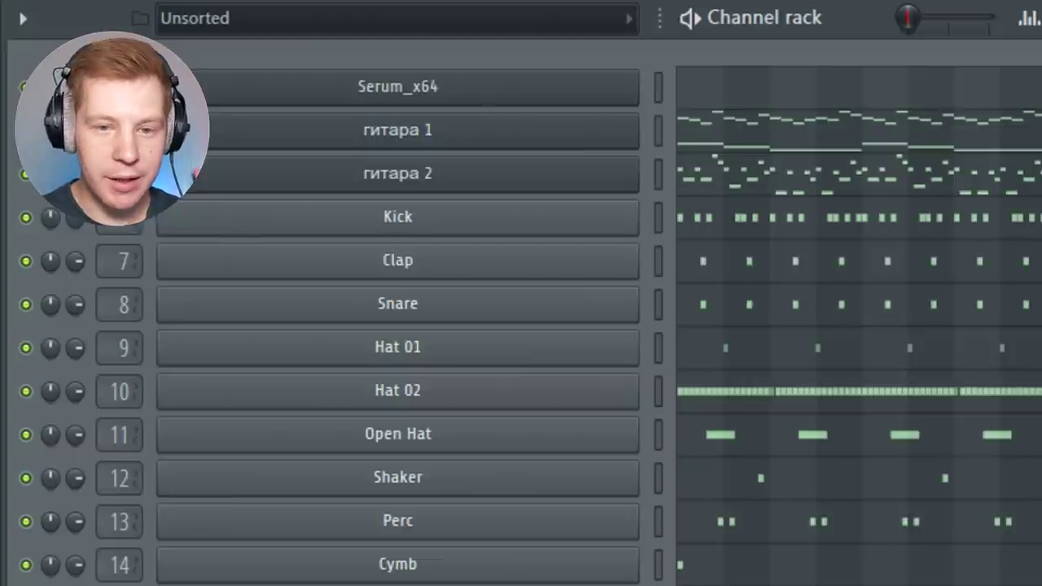
Play the beat while inspecting iZotope Ozone 7 on the Master track and the 808 track.
key(F9)
key(space)
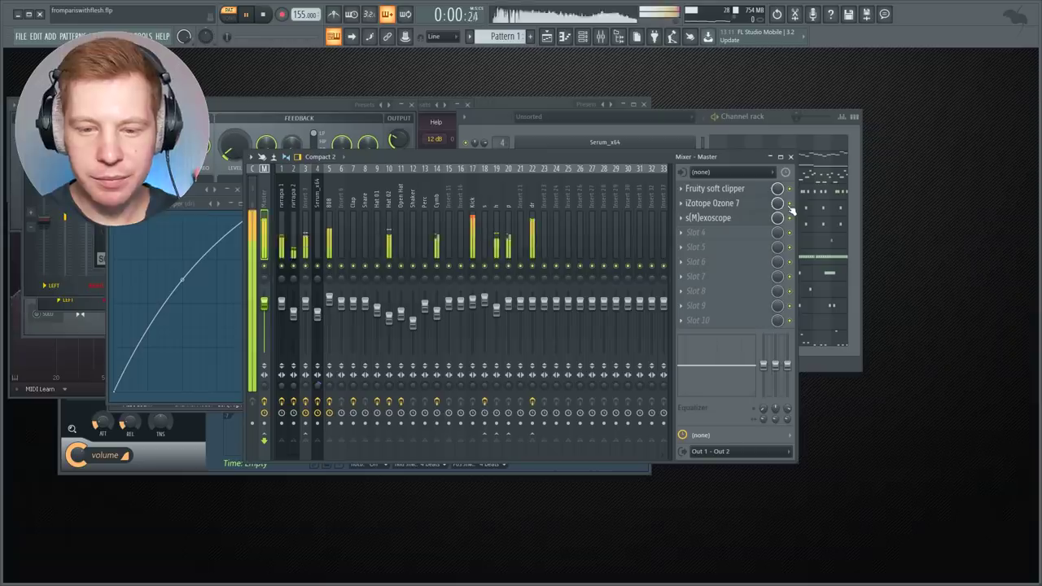
click(737, 204)
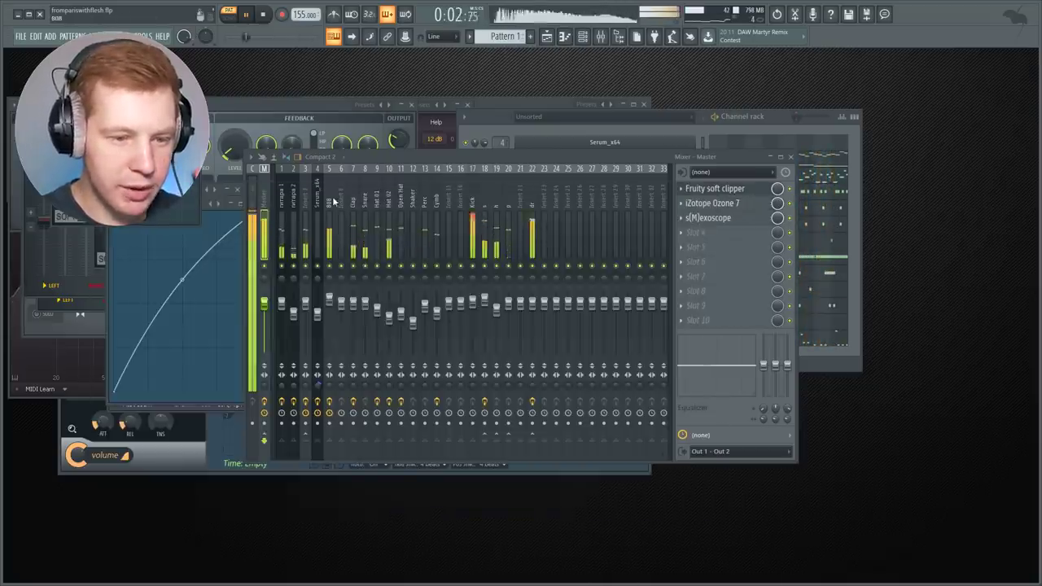
click(336, 201)
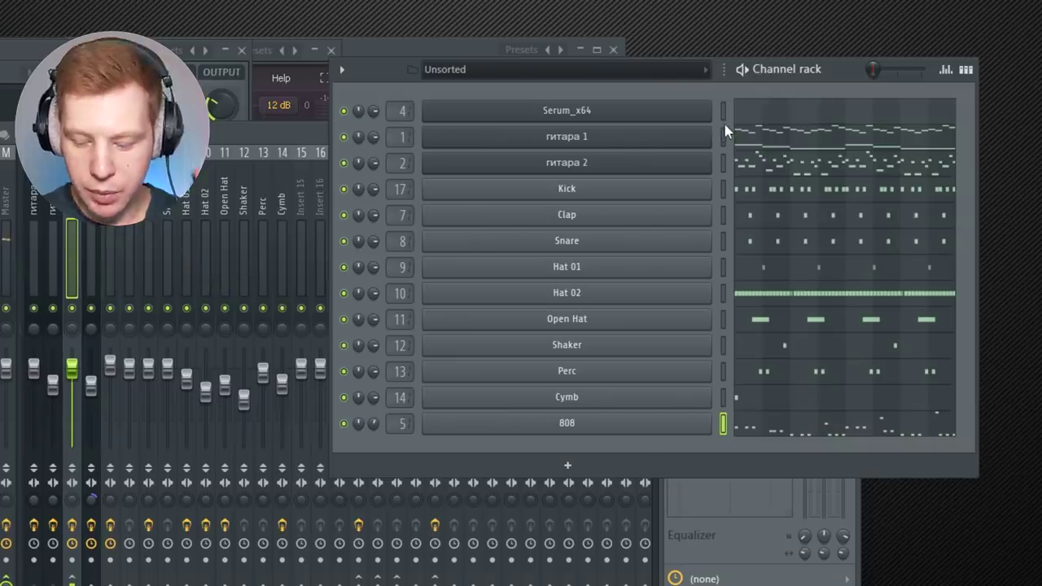
Select all channels in the Serum and guitar pattern and transfer its notes into Pattern 1 with the drums and 808.
key(KP_Add)
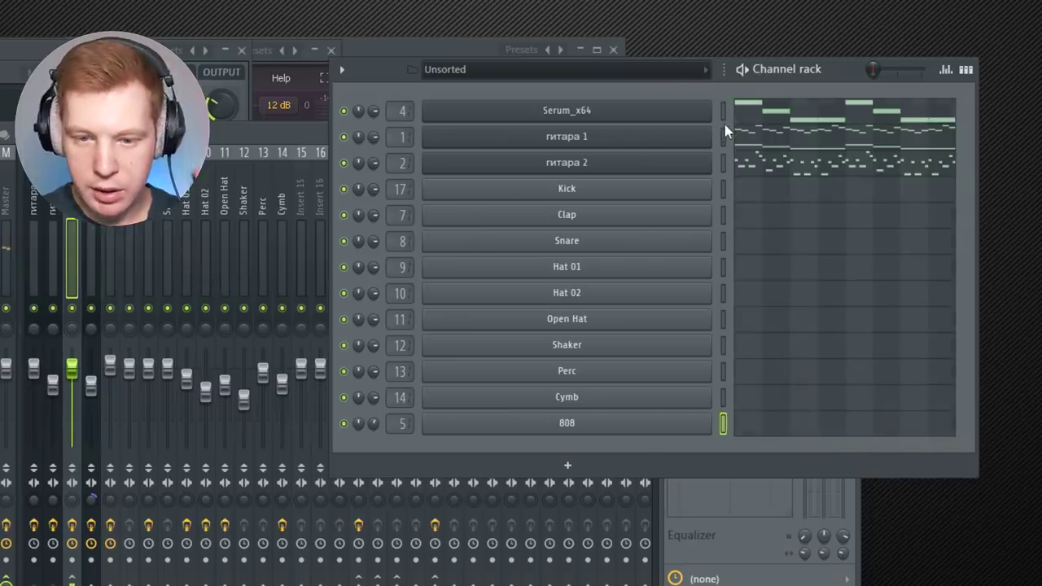
click(722, 111)
key(KP_Subtract)
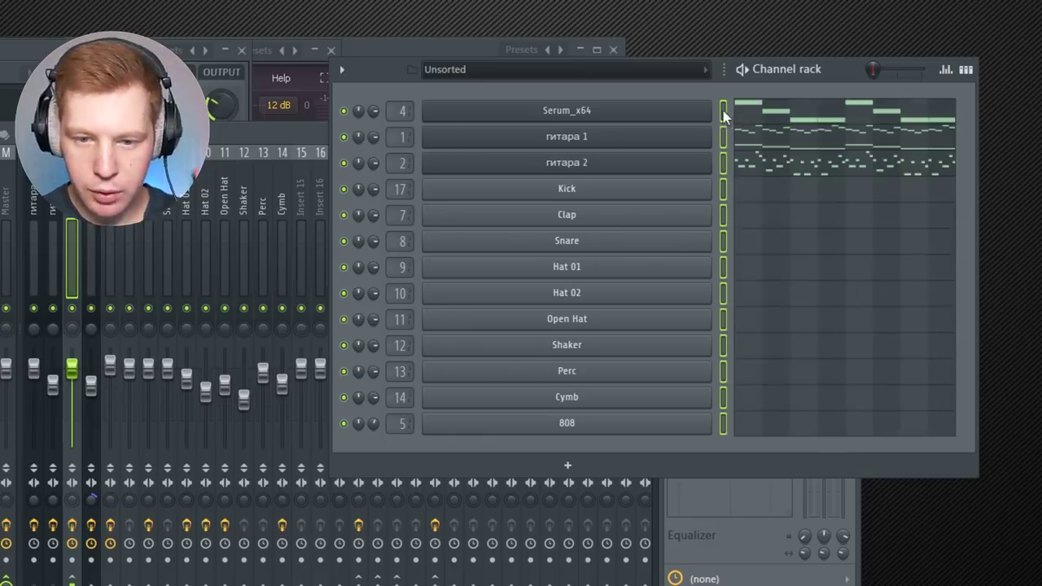
key(ctrl+x)
key(KP_Subtract)
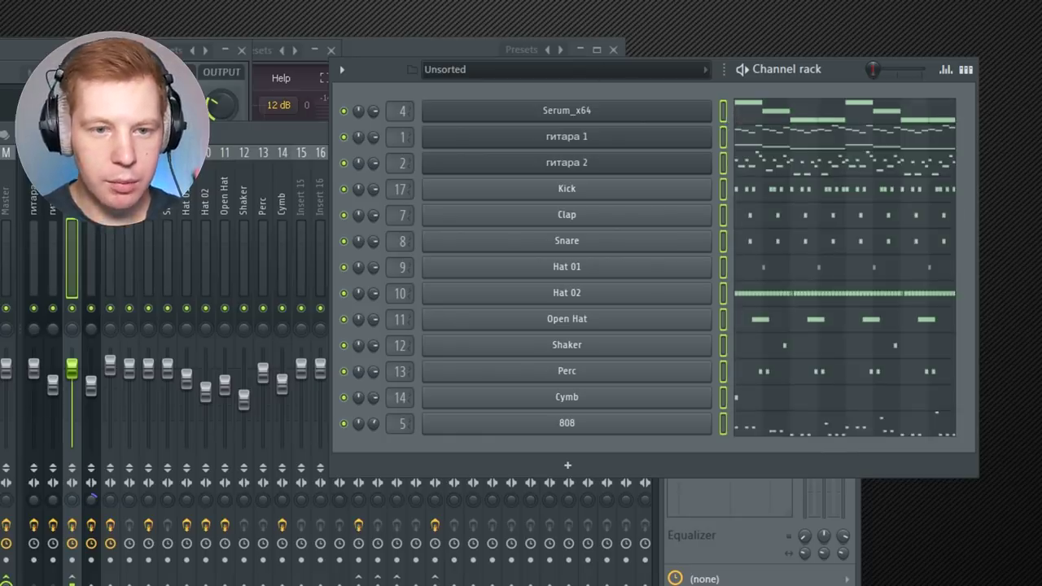
Split Pattern 1 by channel and place the resulting patterns on separate playlist tracks starting at bar 1.
click(421, 74)
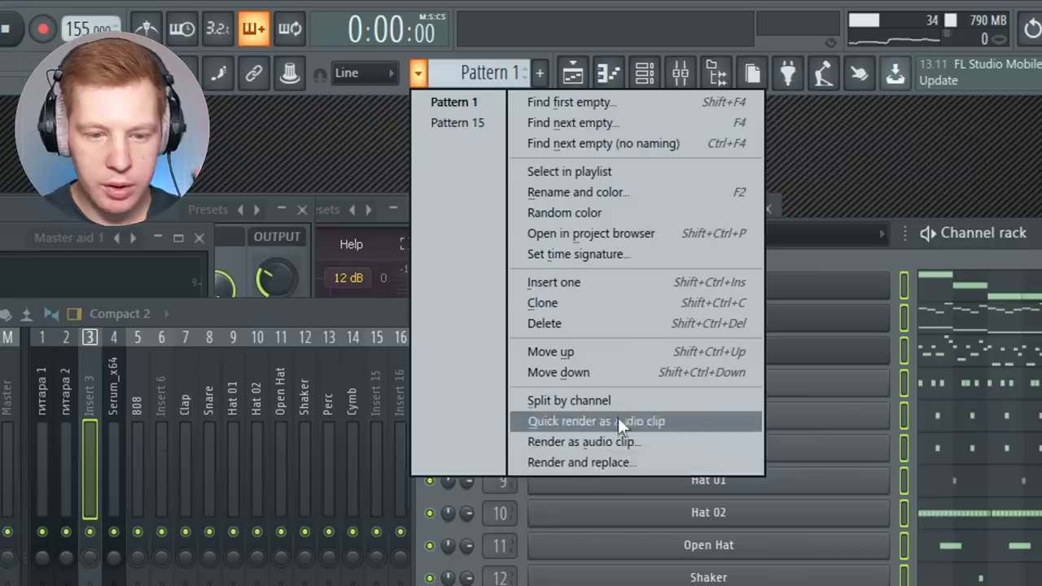
click(496, 205)
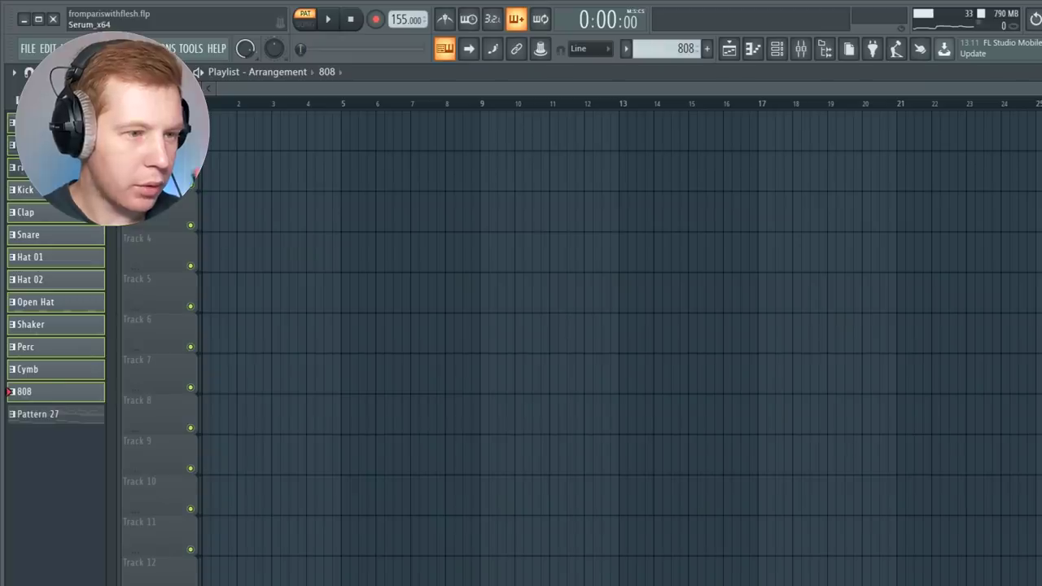
drag(57, 123, 345, 132)
drag(416, 133, 288, 143)
drag(353, 132, 344, 133)
click(597, 211)
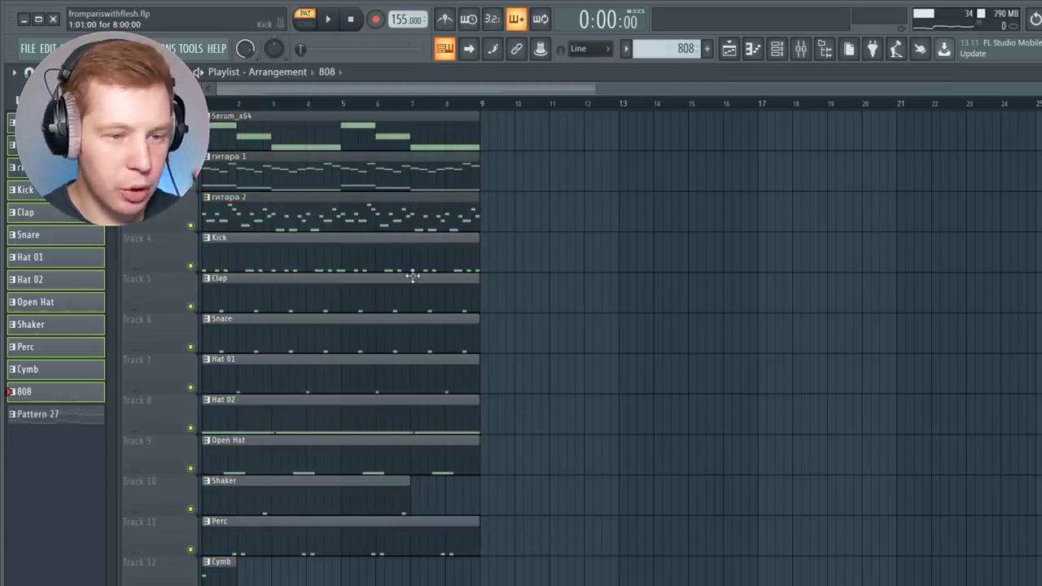
Move the Serum clip to bar 9 and the drum and 808 clips to bar 17.
drag(686, 233, 489, 565)
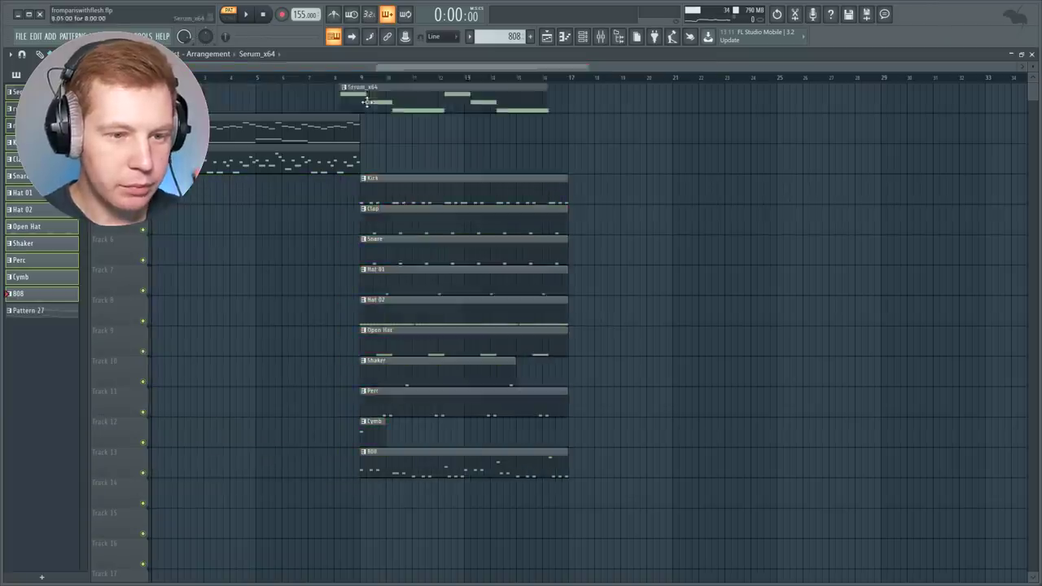
drag(647, 146, 375, 463)
drag(401, 193, 609, 193)
Copy the Clap, Snare, Shaker and Perc clips from bar 17 to bar 9, leaving Open Hat out.
drag(532, 213, 574, 254)
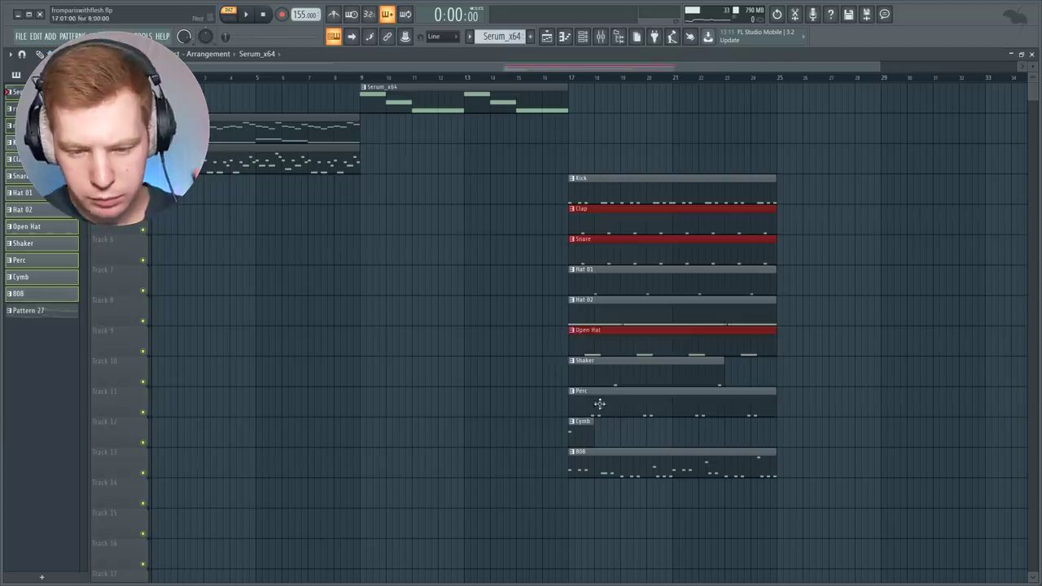
drag(619, 388, 411, 388)
key(ctrl+d)
right_click(430, 342)
Duplicate both guitar clips to bars 9 and 17, and audition the arrangement up to bar 17.
drag(350, 195, 236, 134)
drag(222, 160, 639, 163)
key(ctrl+d)
key(space)
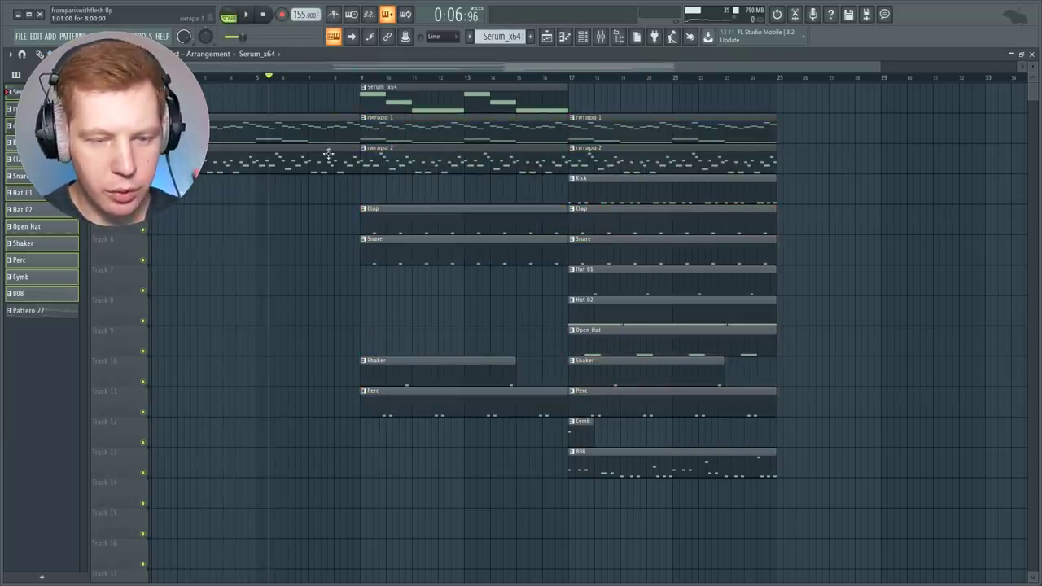
drag(372, 83, 568, 81)
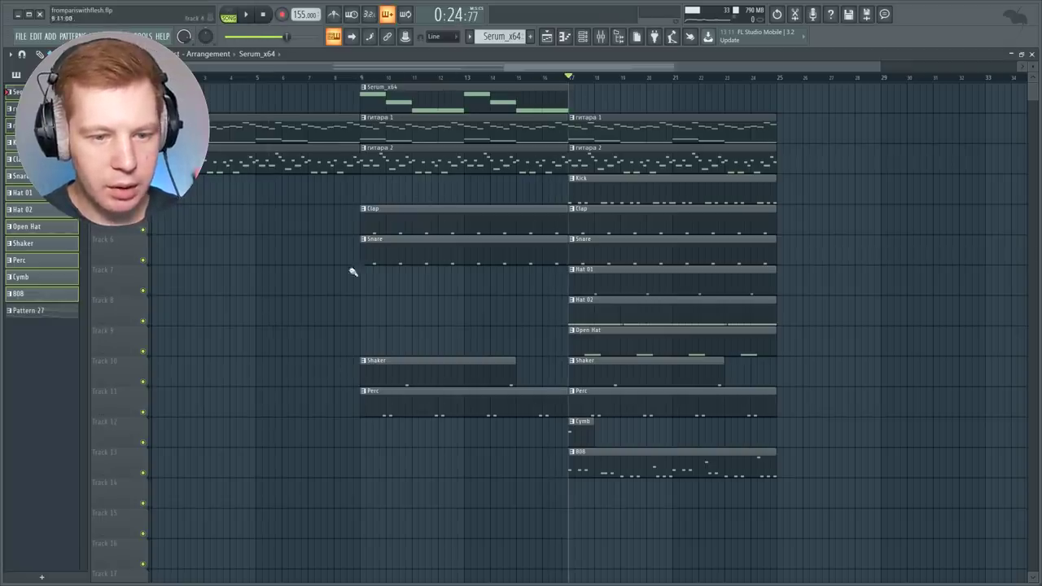
Place a Cymb clip at bar 9 and delete the Kick clip at bar 17.
drag(322, 219, 391, 251)
drag(316, 341, 423, 411)
ctrl+click(461, 458)
click(576, 431)
click(367, 435)
right_click(608, 200)
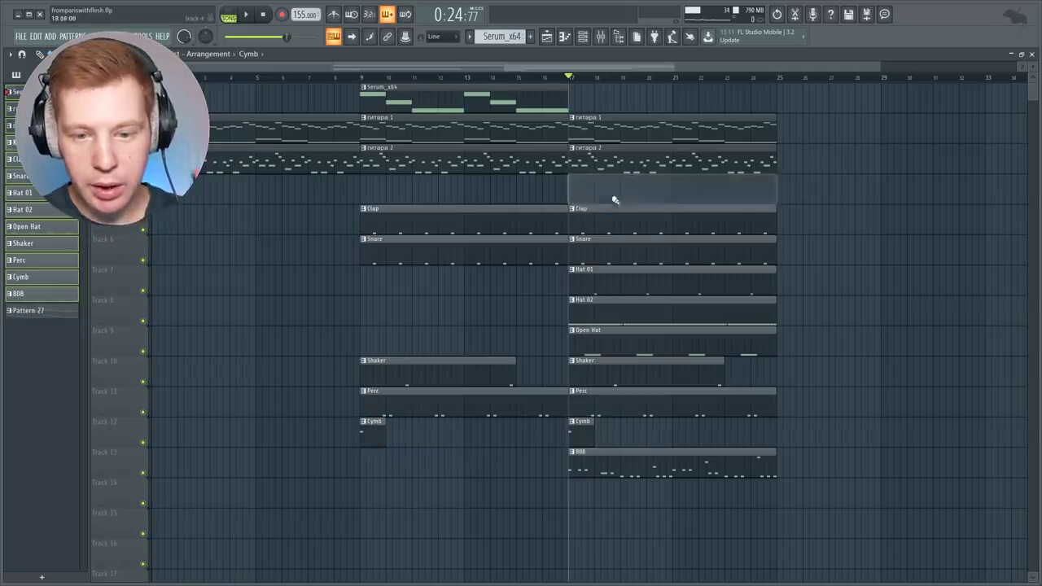
Extend the arrangement to bar 49, repeating the bar 17 section twice with Kick clips and the bar 9 section once.
drag(878, 134, 564, 521)
drag(850, 113, 586, 504)
key(ctrl+b)
scroll(819, 128, down, 2)
click(796, 205)
scroll(796, 205, down, 1)
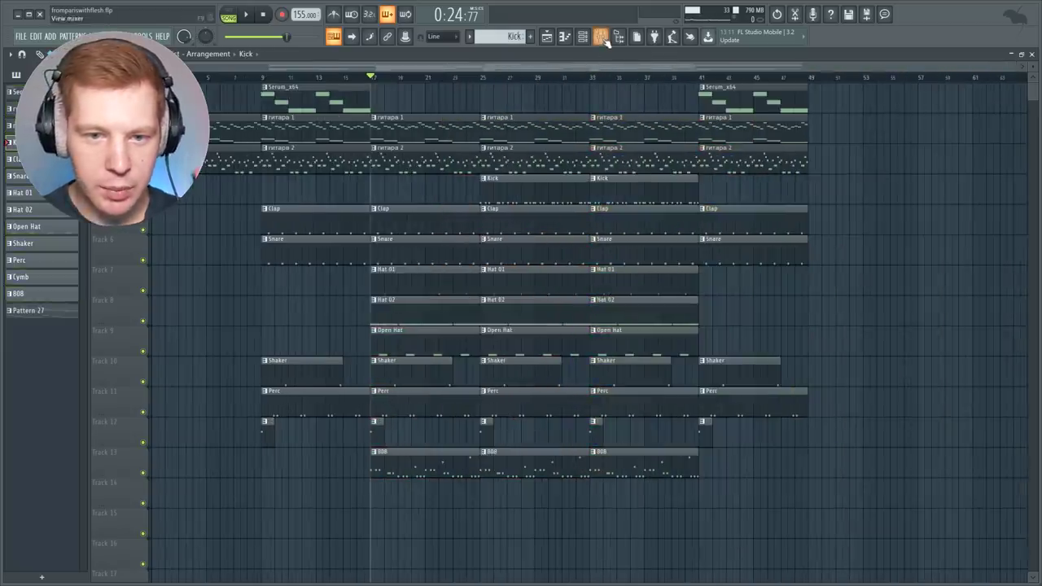
Add Gross Beat after A1StereoControl on Insert 3, load the Momentary preset, and choose the 1/2 Speed time slot.
click(601, 36)
click(696, 232)
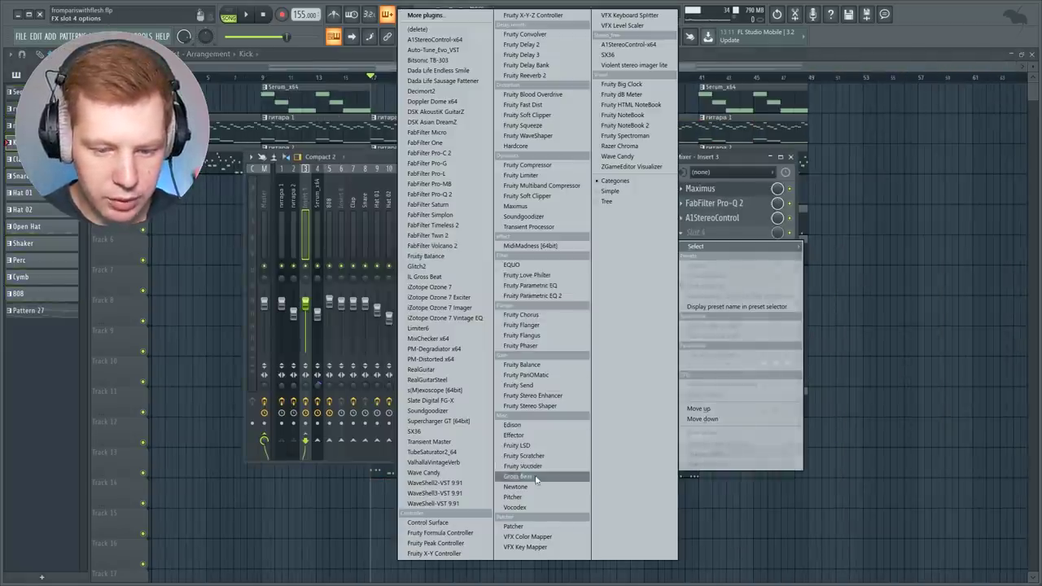
click(518, 476)
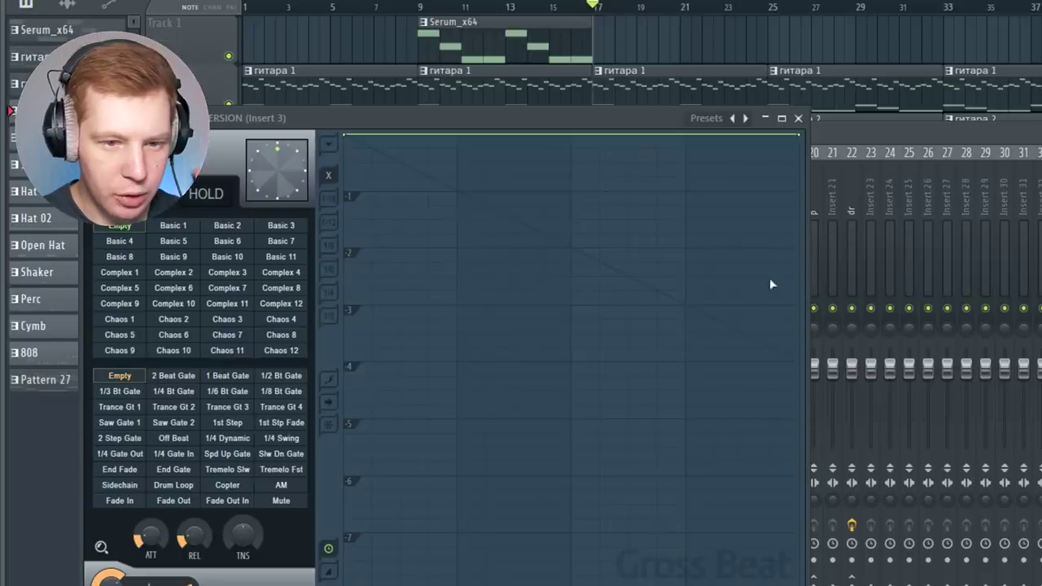
click(739, 118)
click(761, 214)
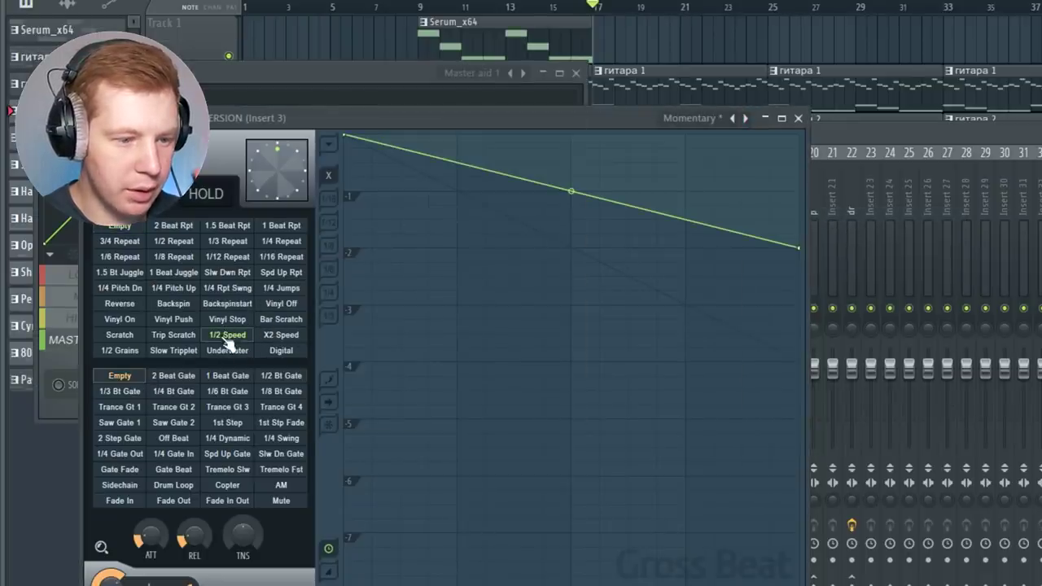
Create an automation clip for Gross Beat's time mix and shape it to fall to 0% at bar 9 through bar 49.
right_click(108, 153)
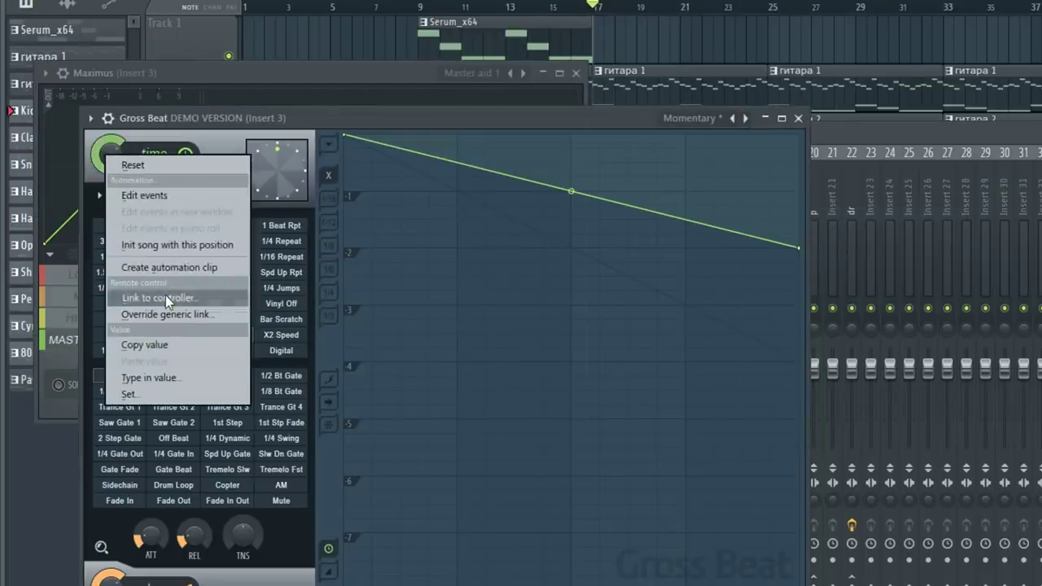
click(162, 267)
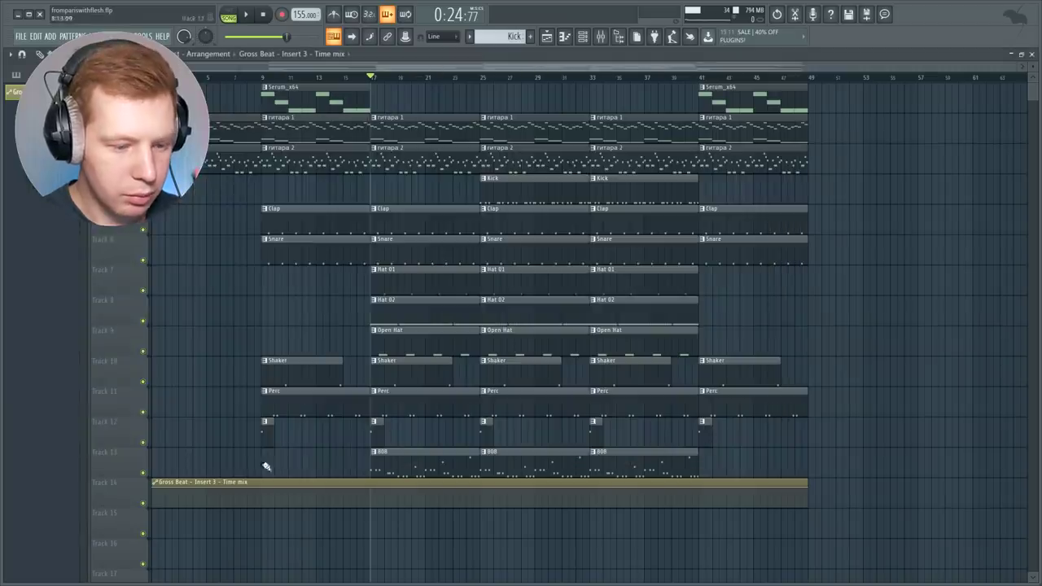
drag(207, 481, 261, 507)
drag(808, 489, 809, 507)
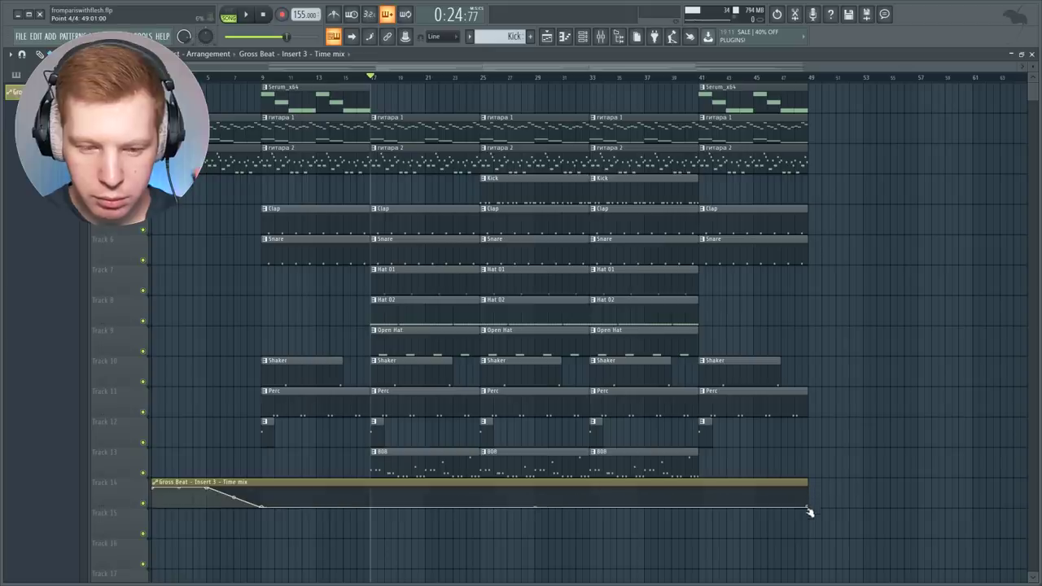